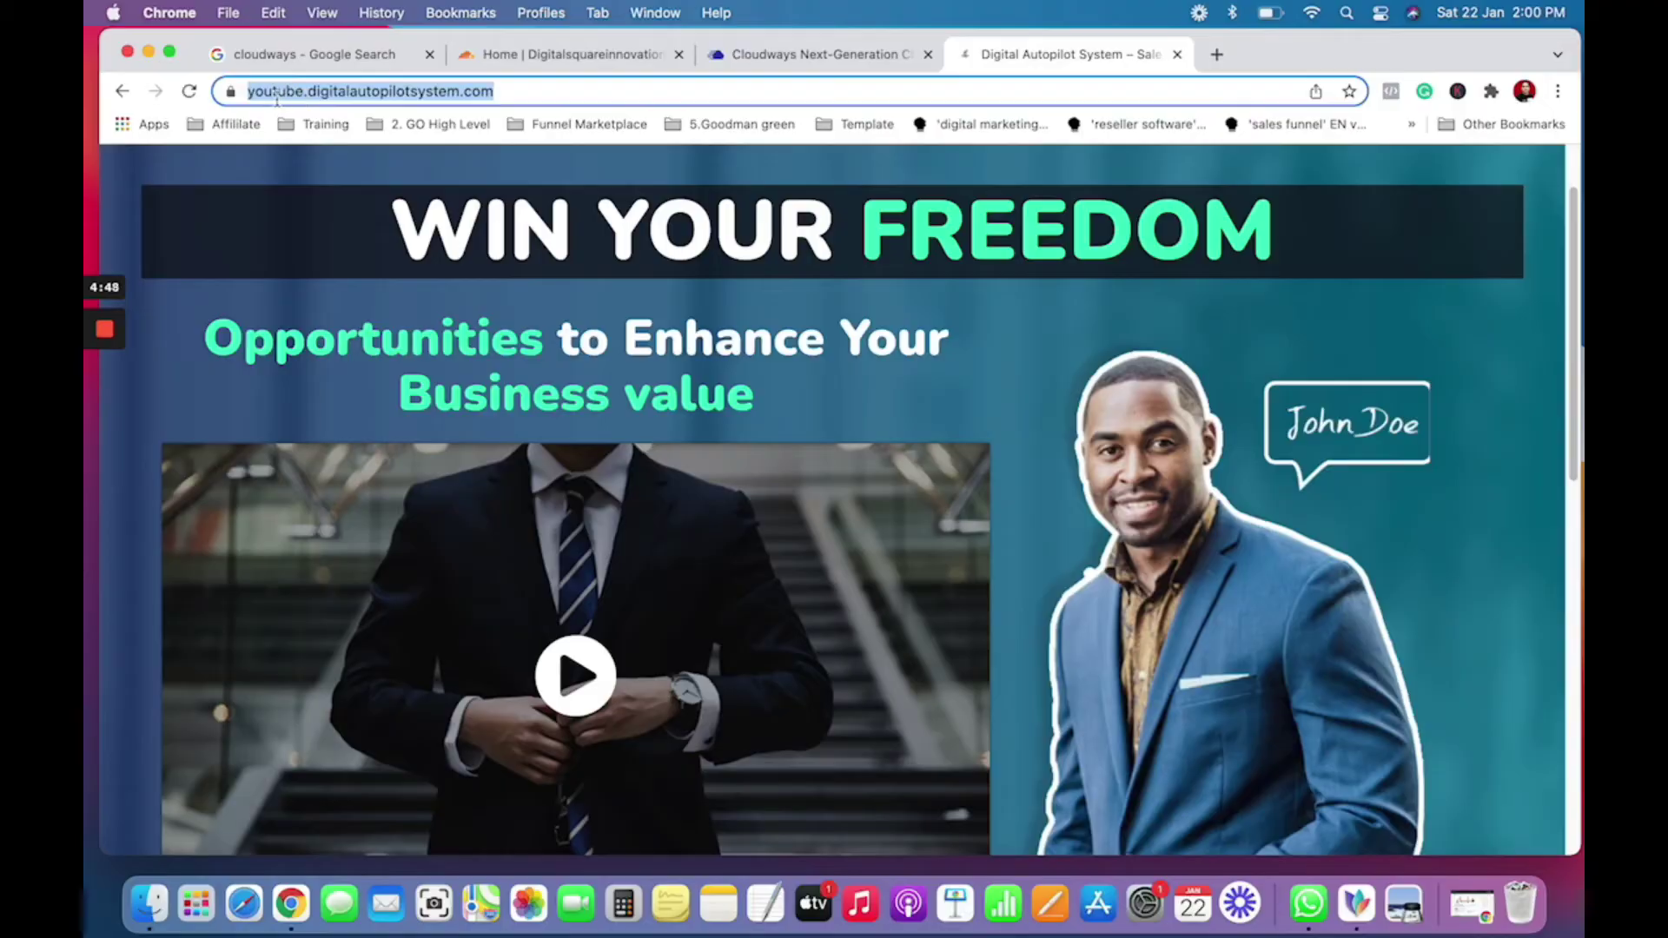
# Step: Copy the root domain digitalautopilotsystem.com from the sales page address and load it in a new tab
pyautogui.click(310, 93)
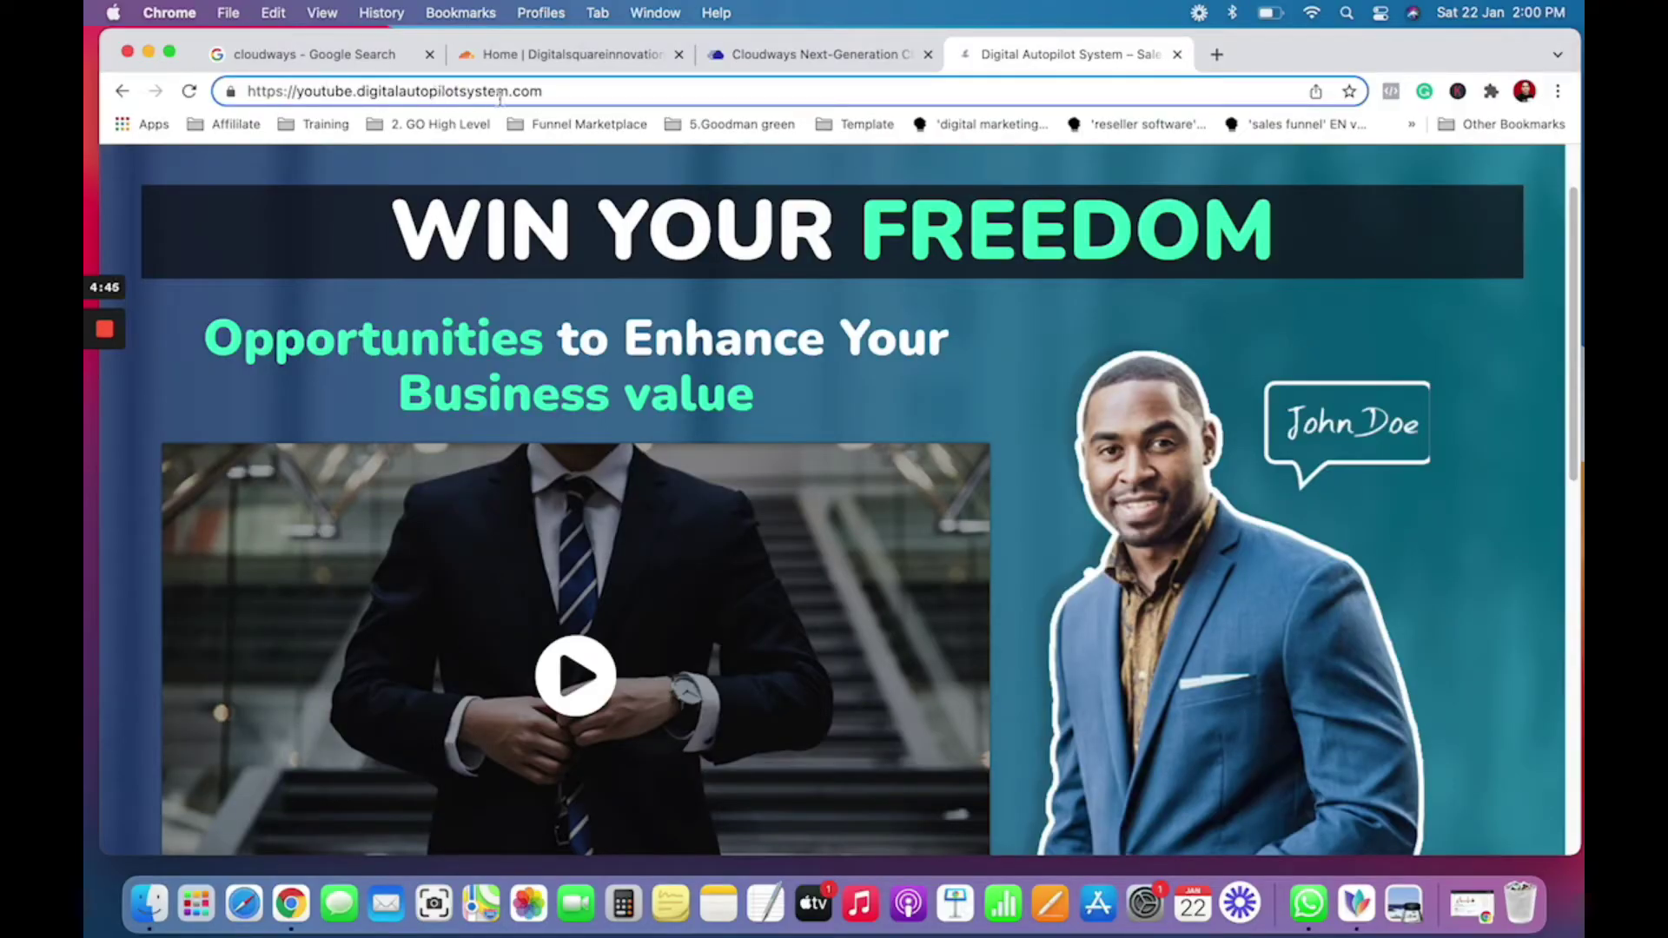
pyautogui.moveTo(557, 96); pyautogui.dragTo(363, 93)
pyautogui.press('super+c')
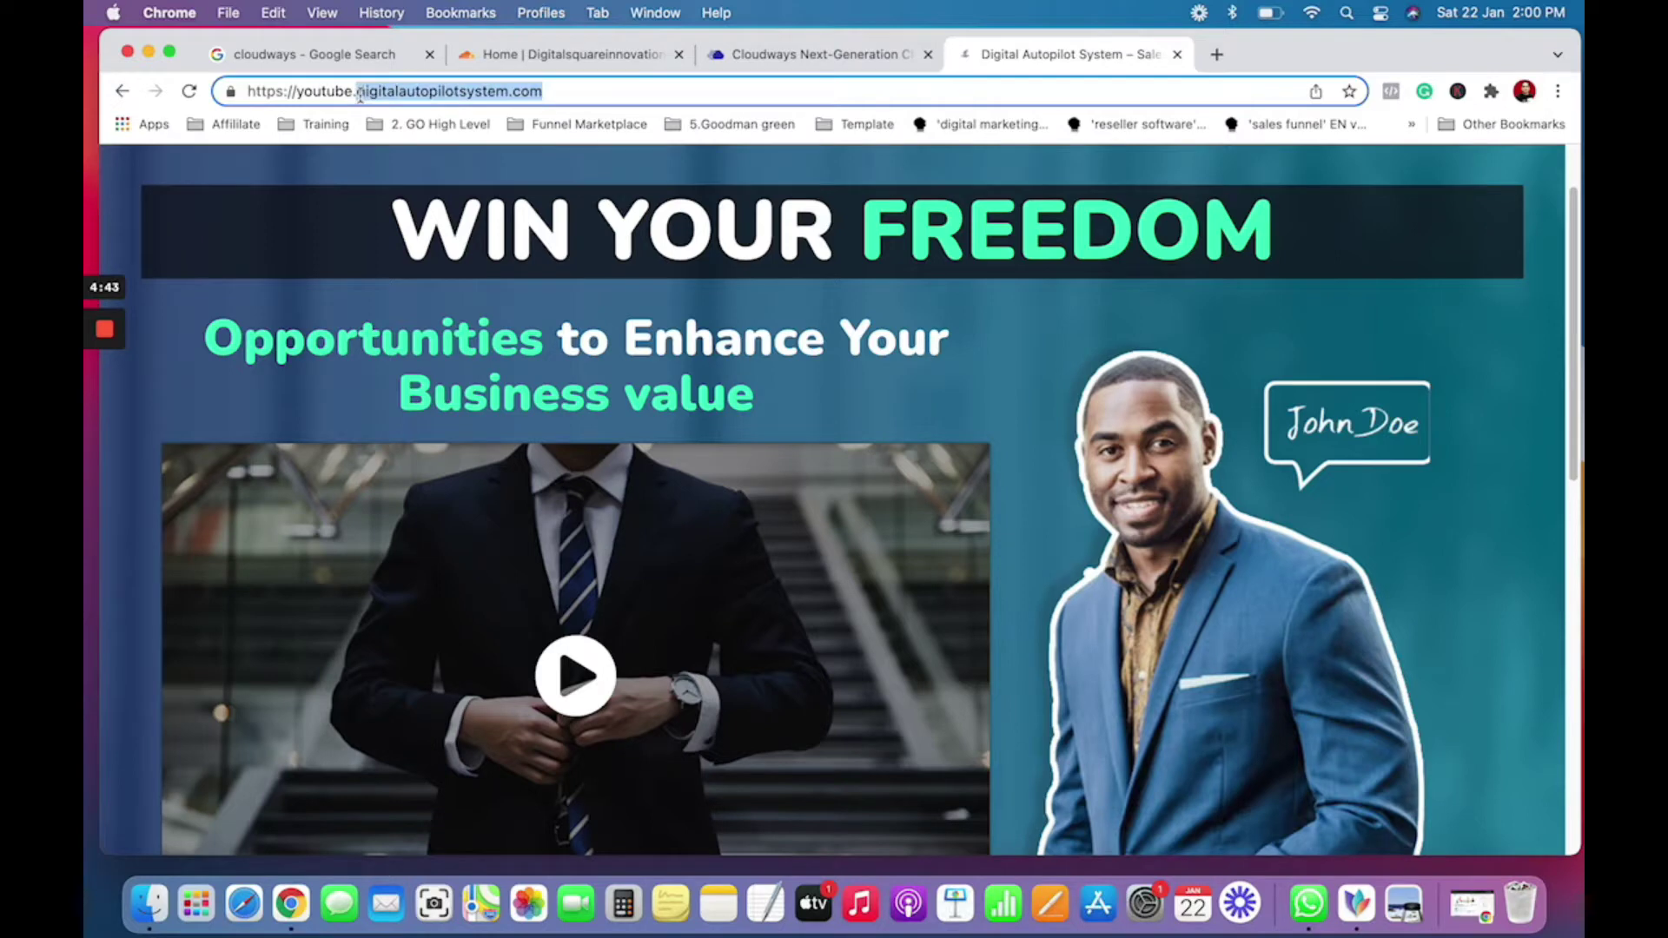
pyautogui.click(1216, 54)
pyautogui.press('super+v')
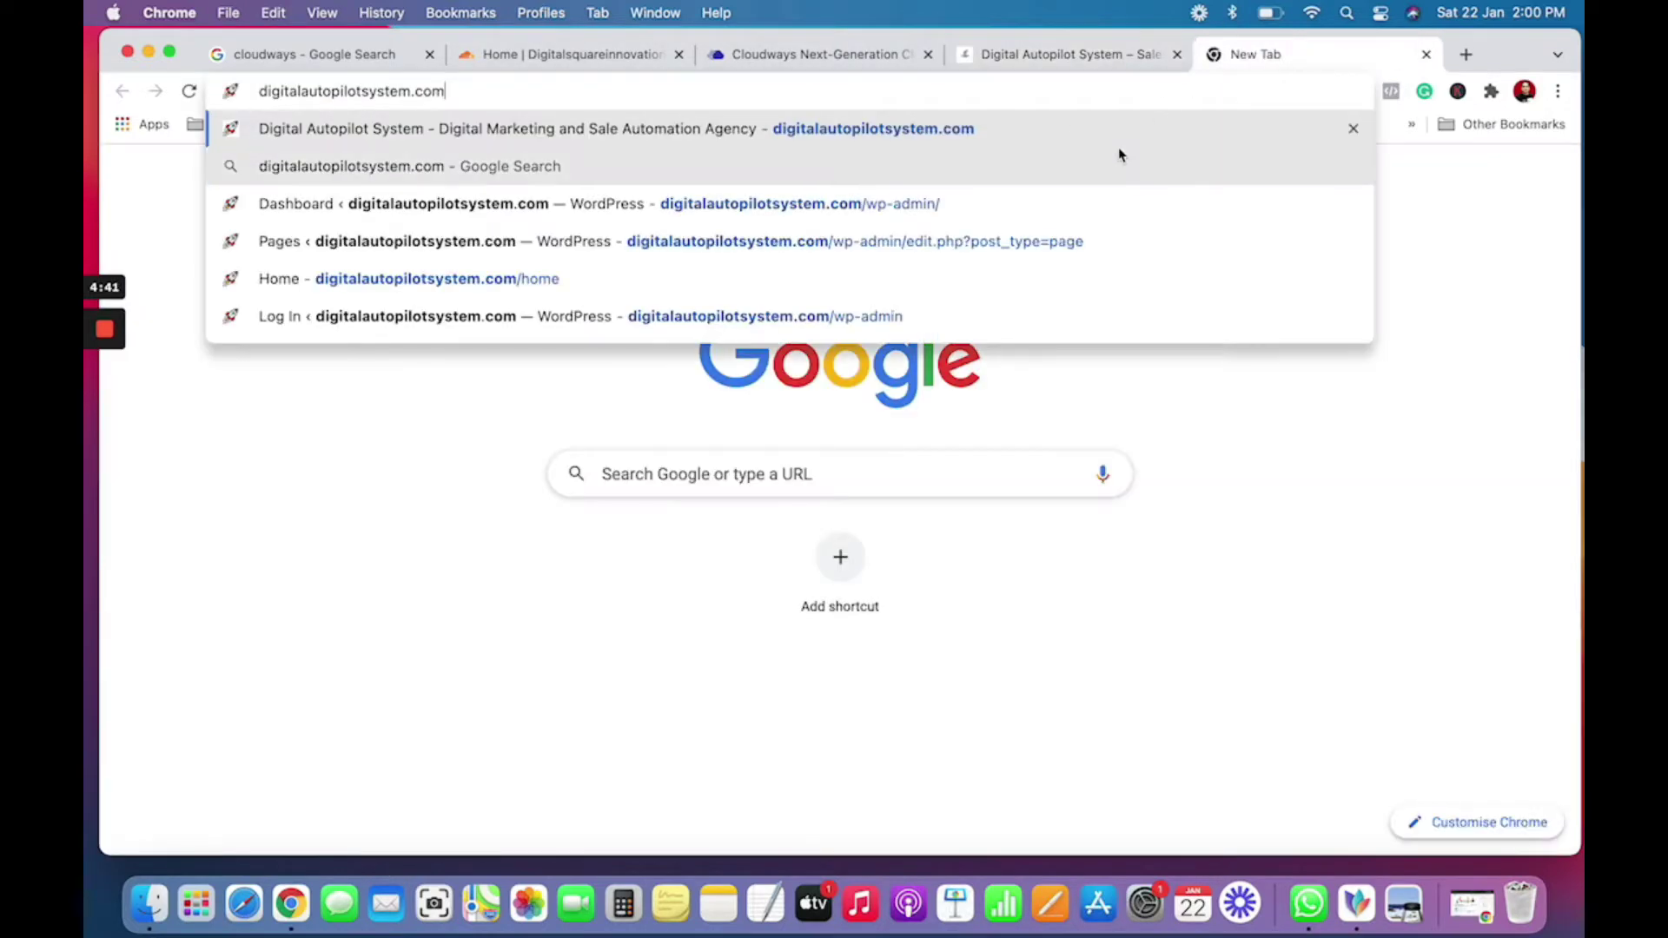
pyautogui.press('Return')
# Step: Compare the main site's marketing-automation page, then return to the youtube subdomain sales page
pyautogui.click(1007, 55)
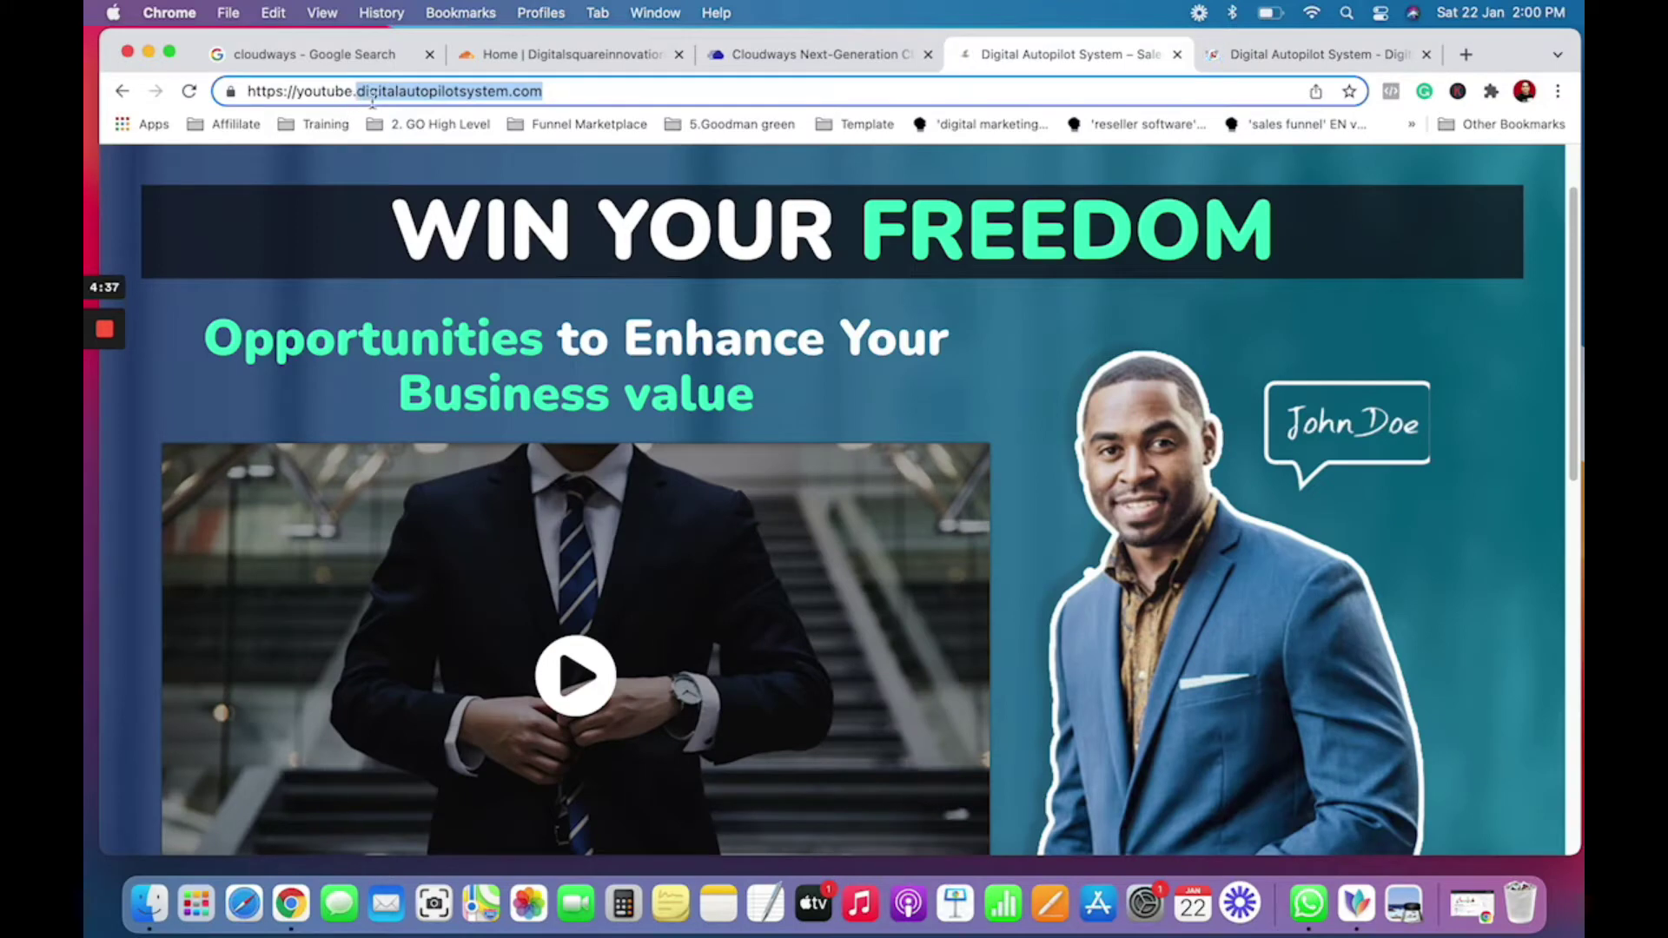
pyautogui.click(1303, 53)
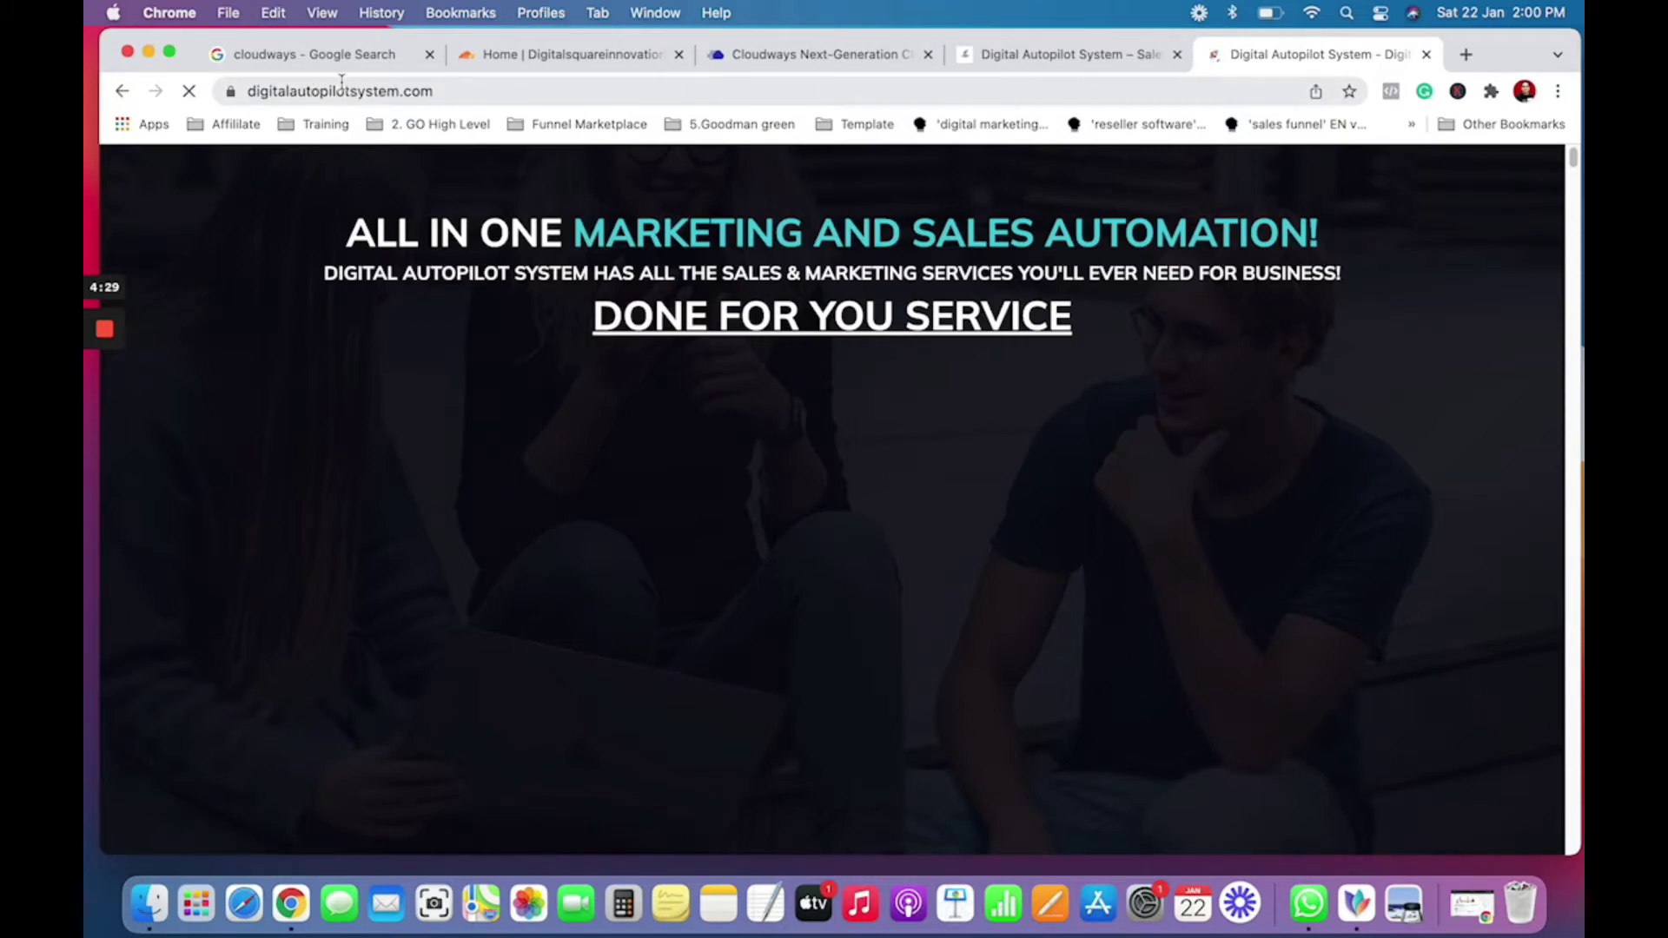
pyautogui.scroll(-15, 1127, 401)
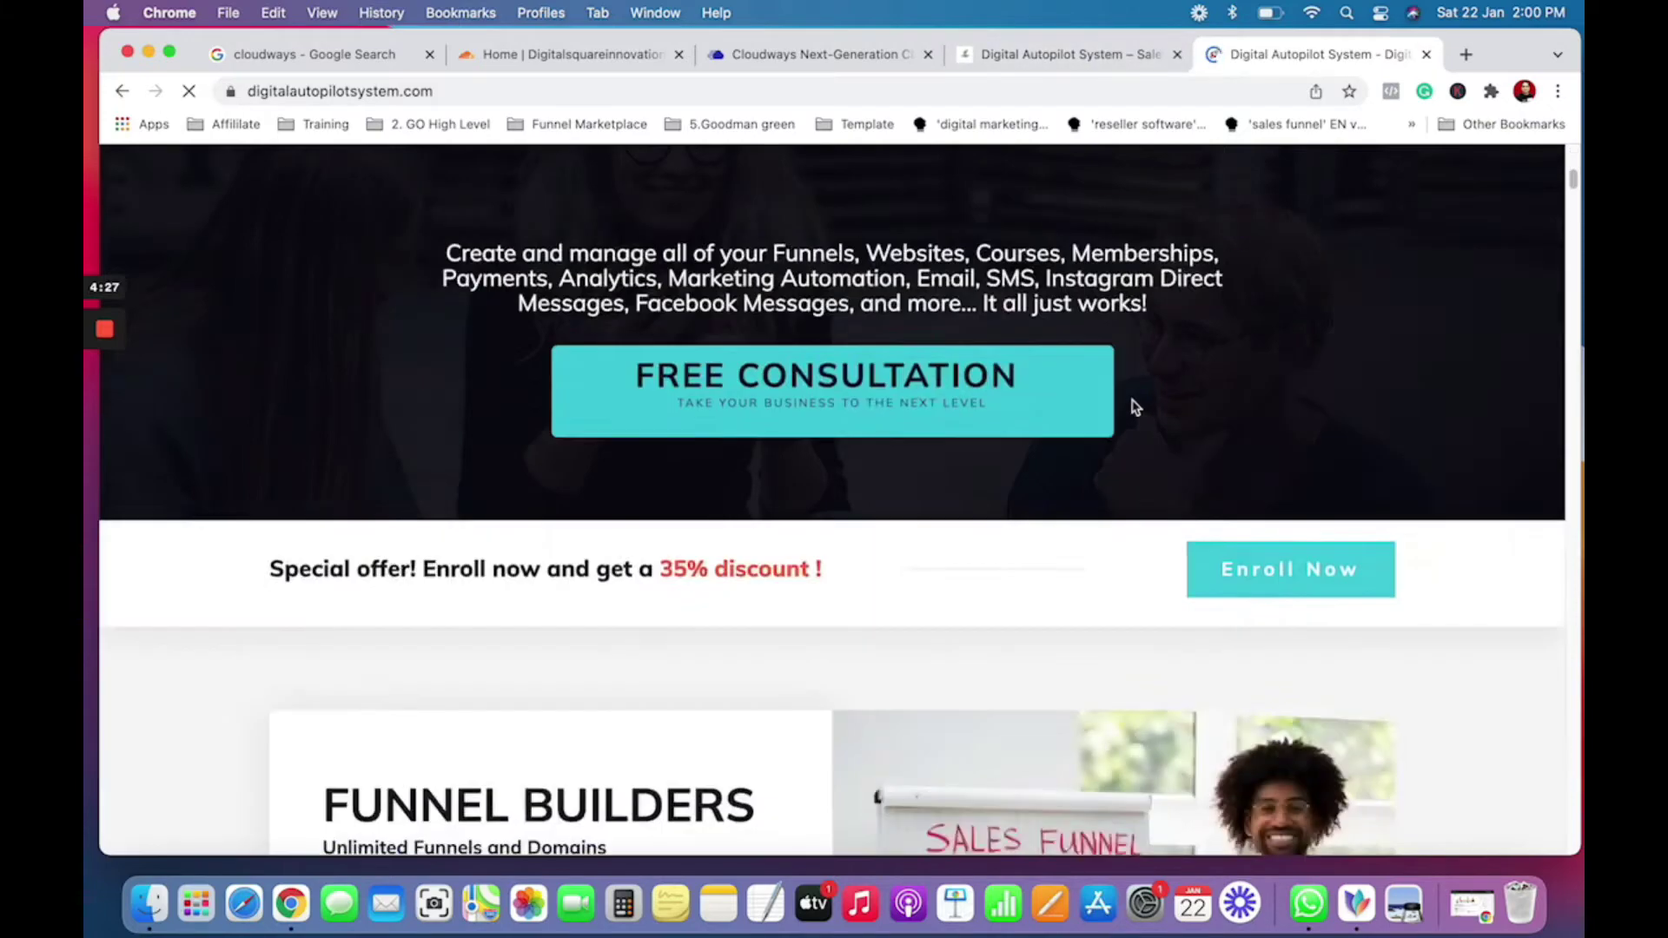
pyautogui.scroll(10, 1129, 404)
pyautogui.scroll(10, 1129, 403)
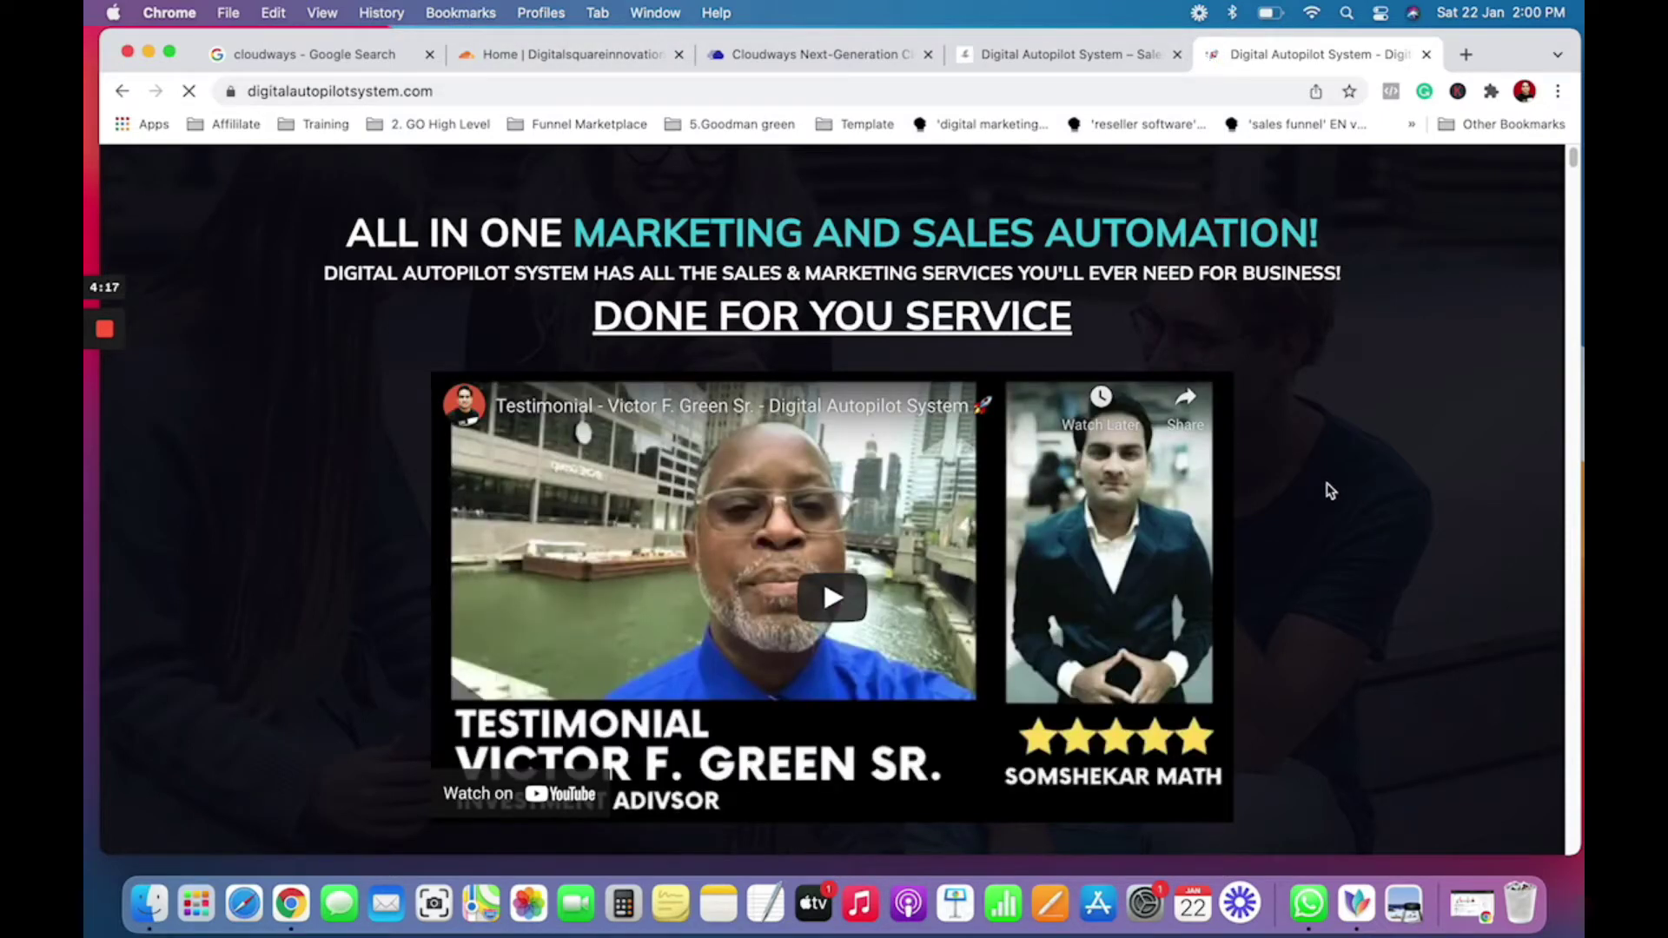
pyautogui.scroll(-3, 1328, 491)
pyautogui.scroll(-8, 1328, 490)
pyautogui.scroll(10, 1328, 491)
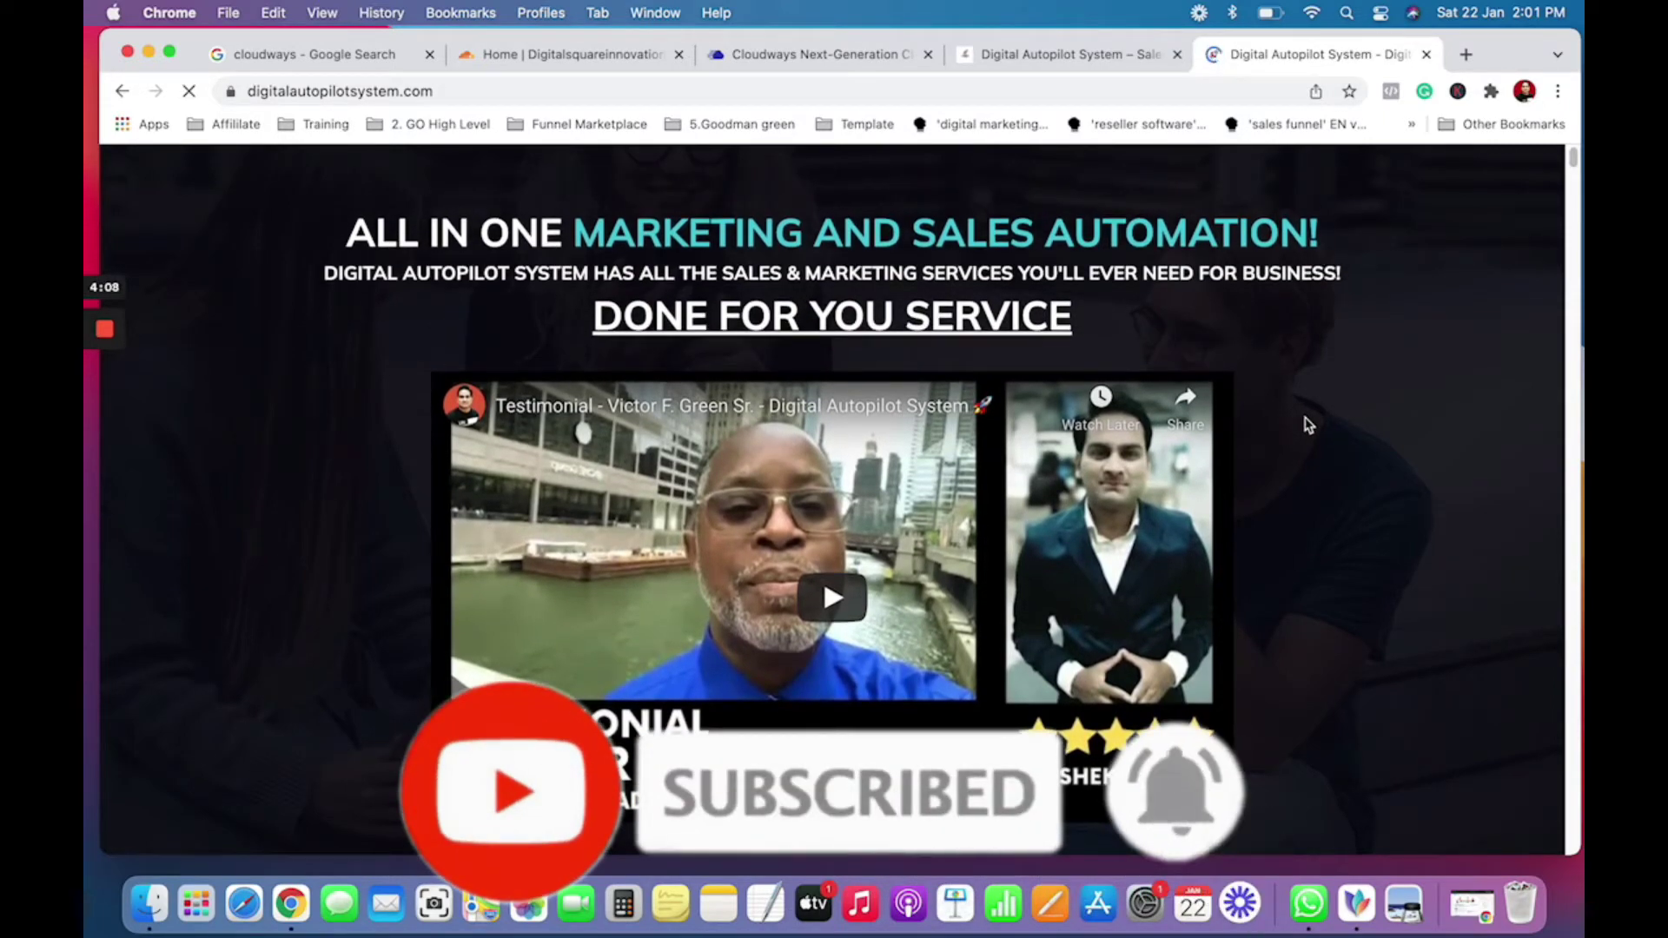
pyautogui.scroll(-3, 1309, 425)
pyautogui.scroll(-3, 1309, 425)
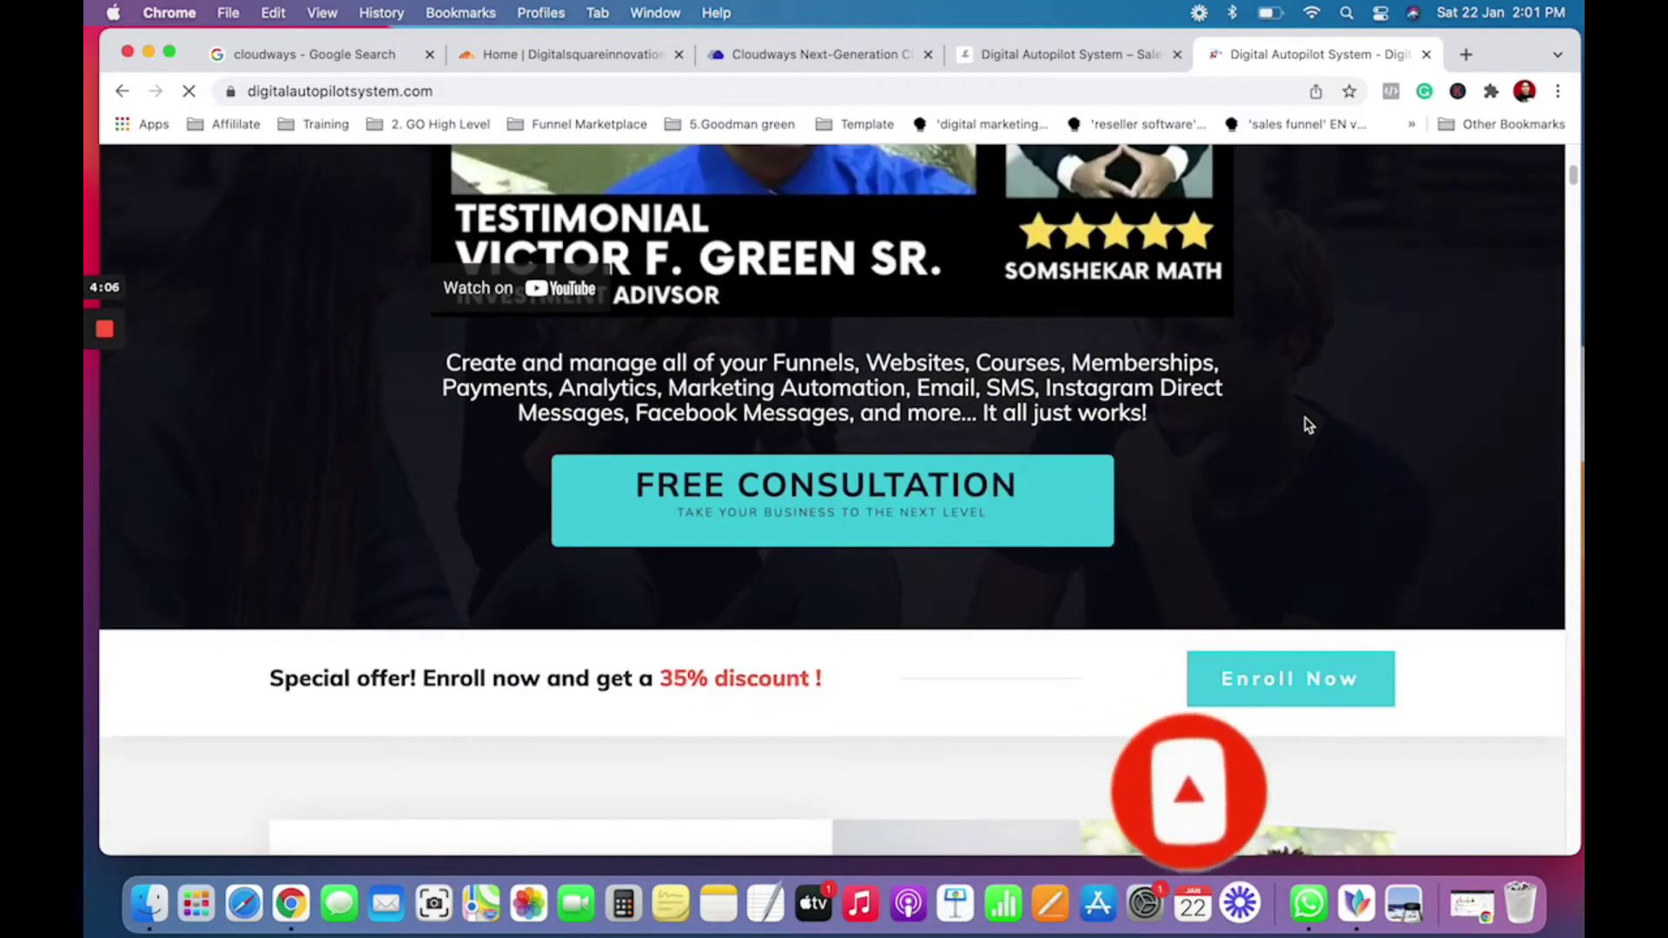
pyautogui.scroll(5, 1309, 425)
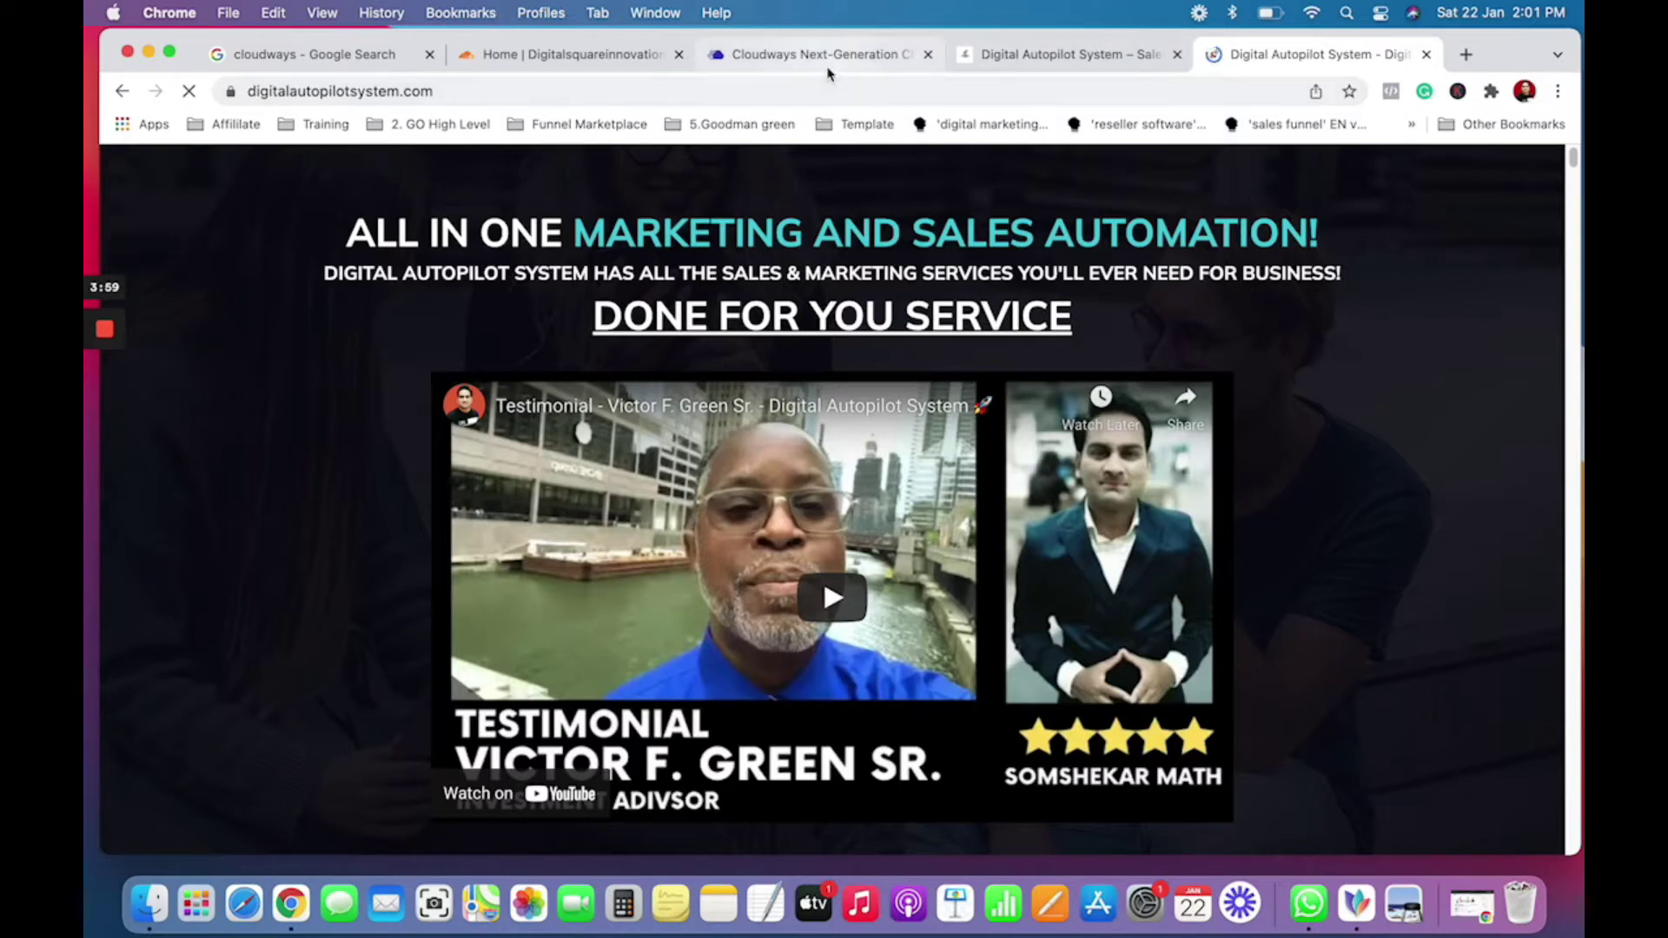
pyautogui.click(1101, 59)
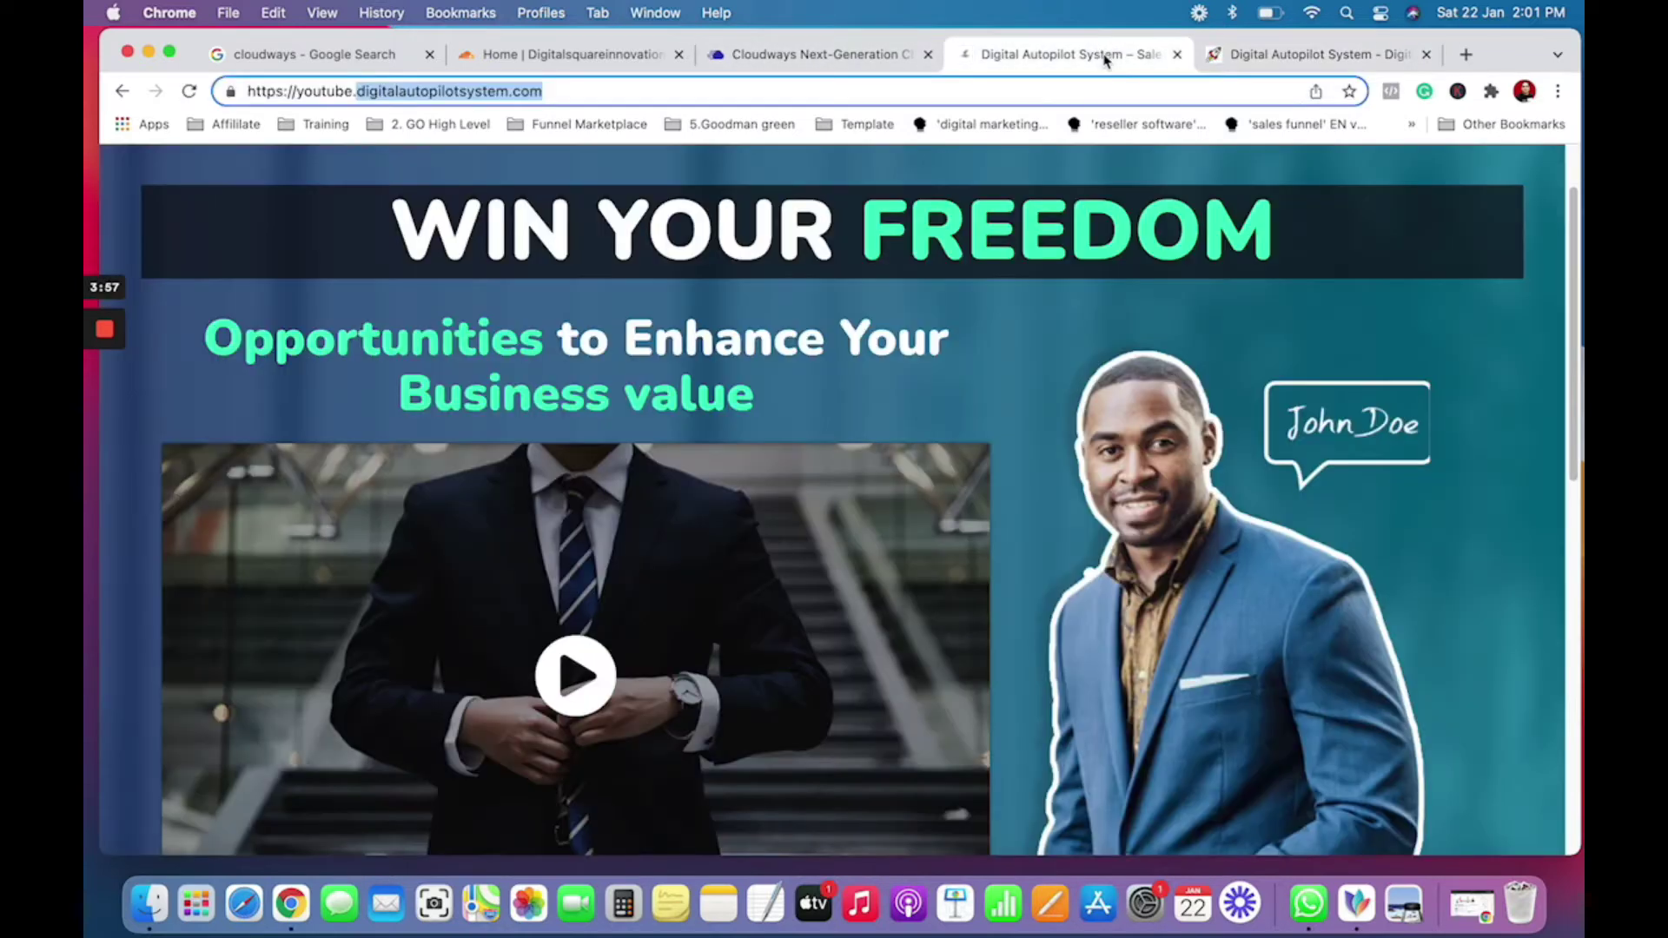
pyautogui.click(1437, 278)
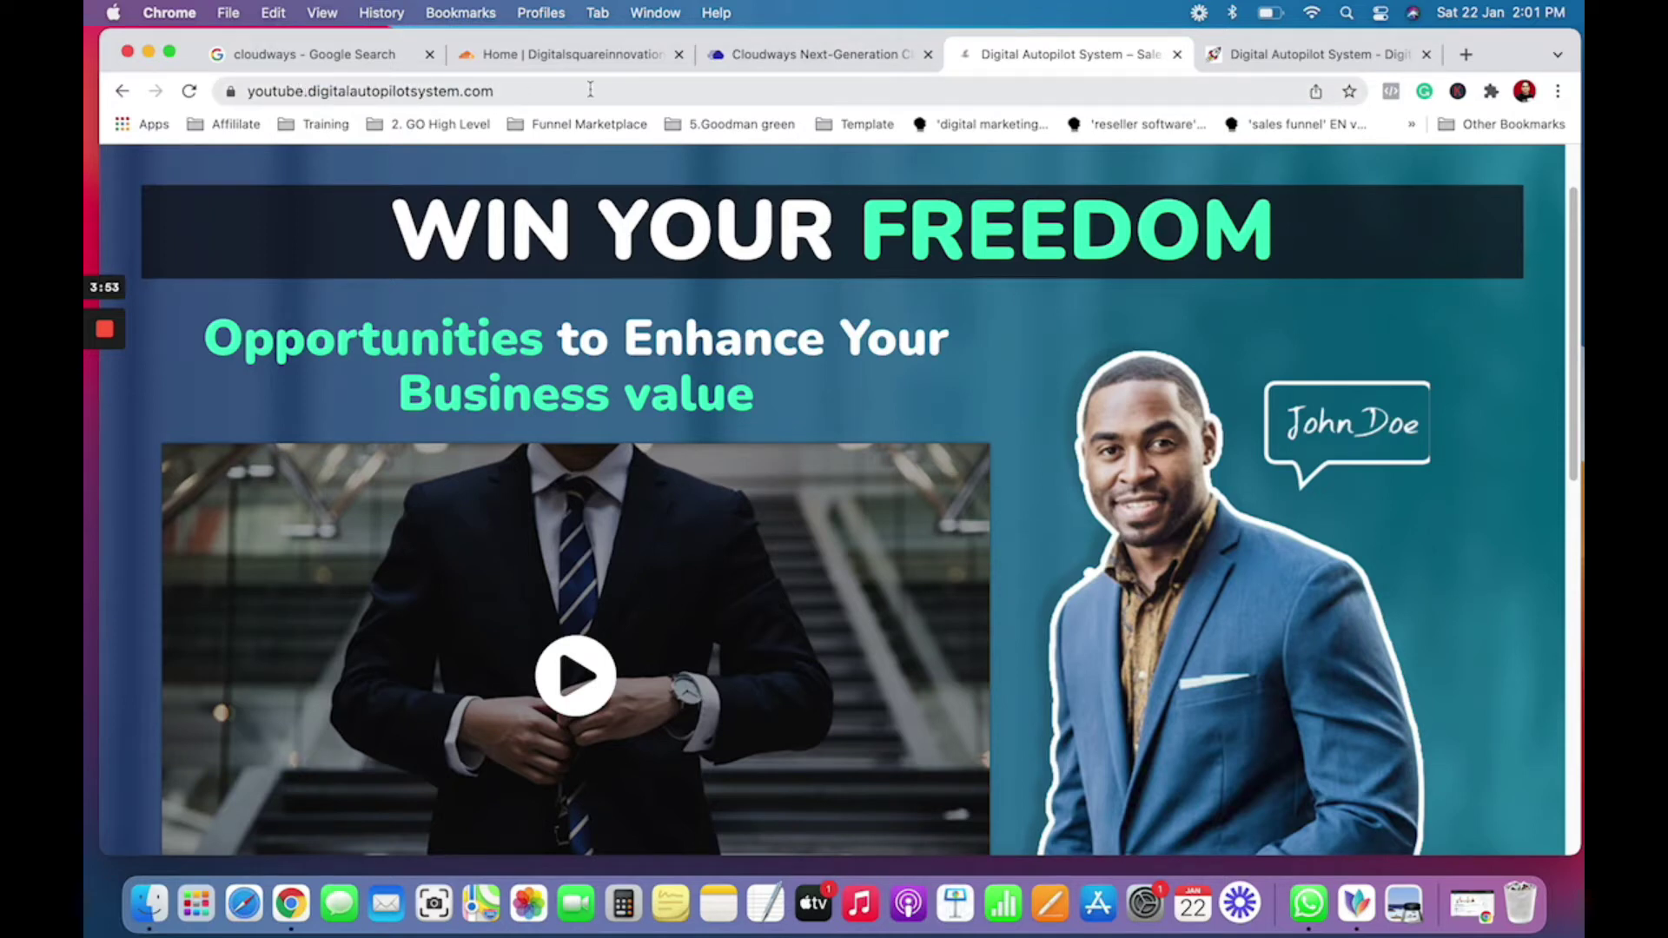
# Step: Check the Cloudways app's public IP 206.189.132.56, then go to the Cloudflare Home sites list
pyautogui.click(799, 61)
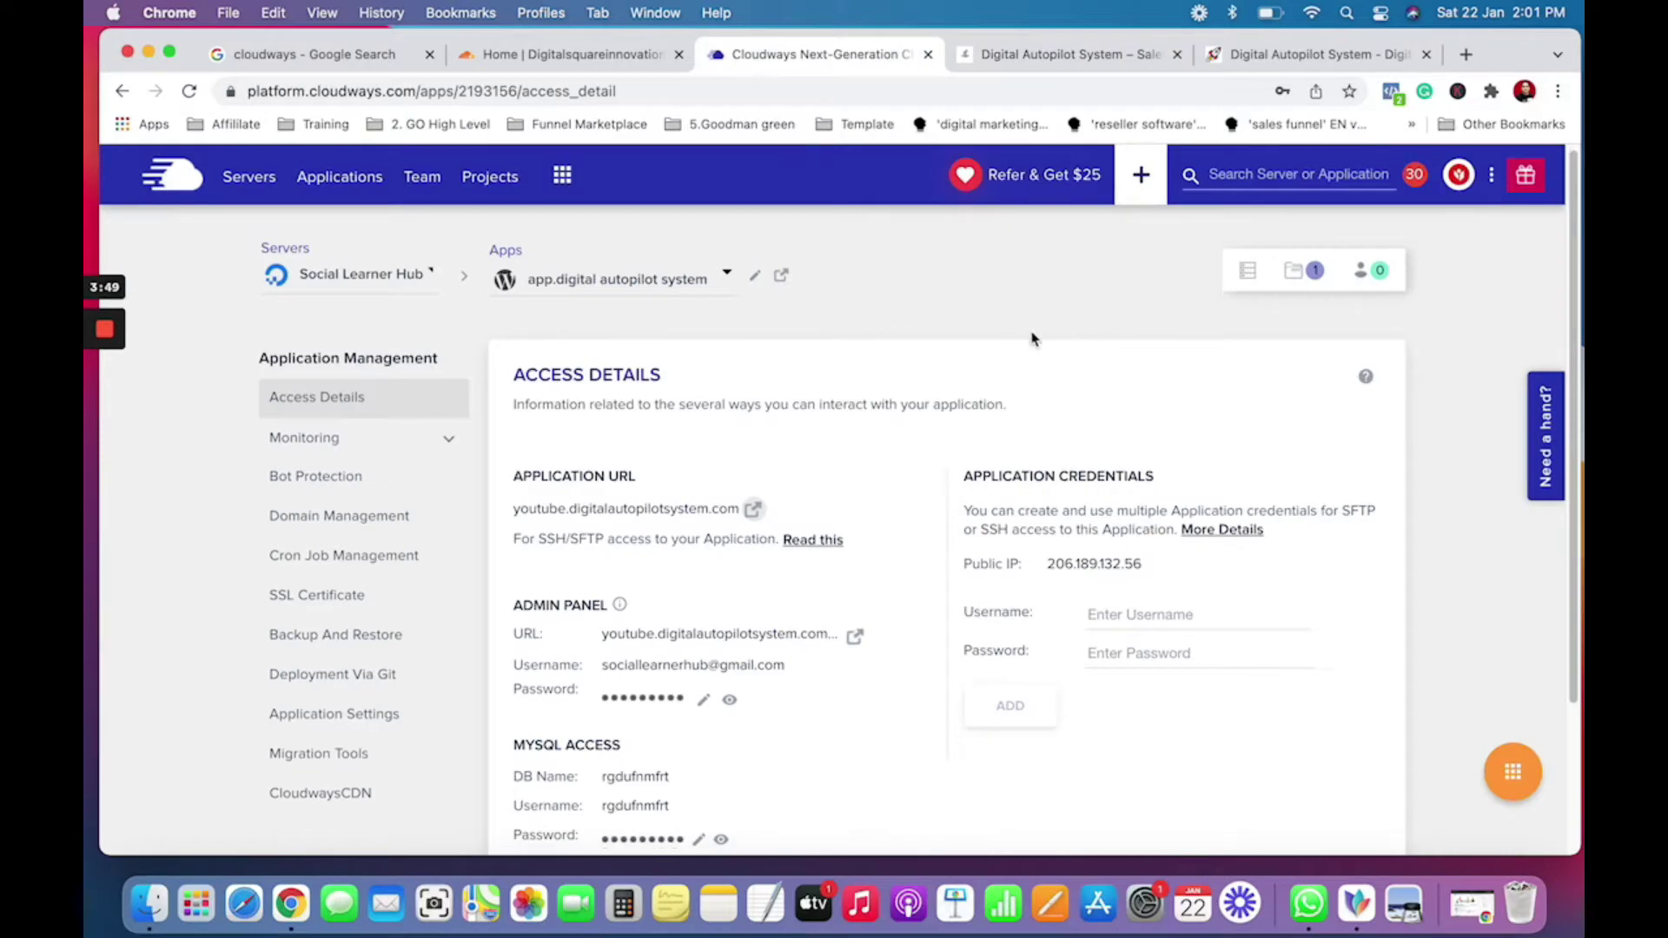
pyautogui.scroll(-2, 999, 339)
pyautogui.scroll(2, 843, 390)
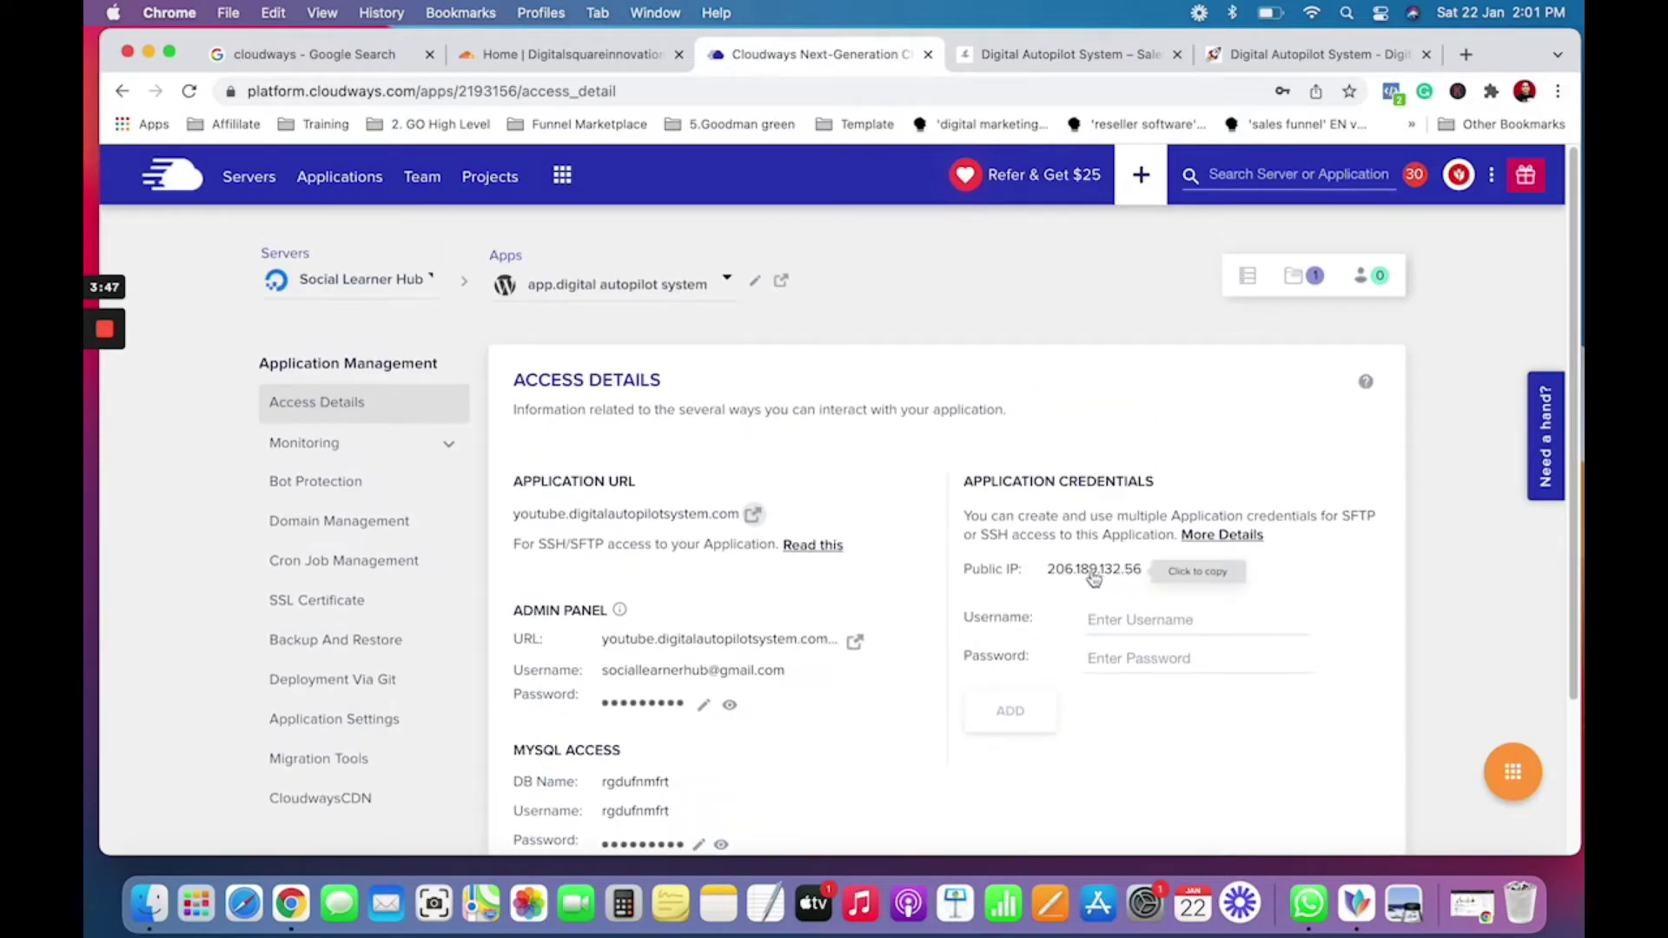
pyautogui.click(580, 56)
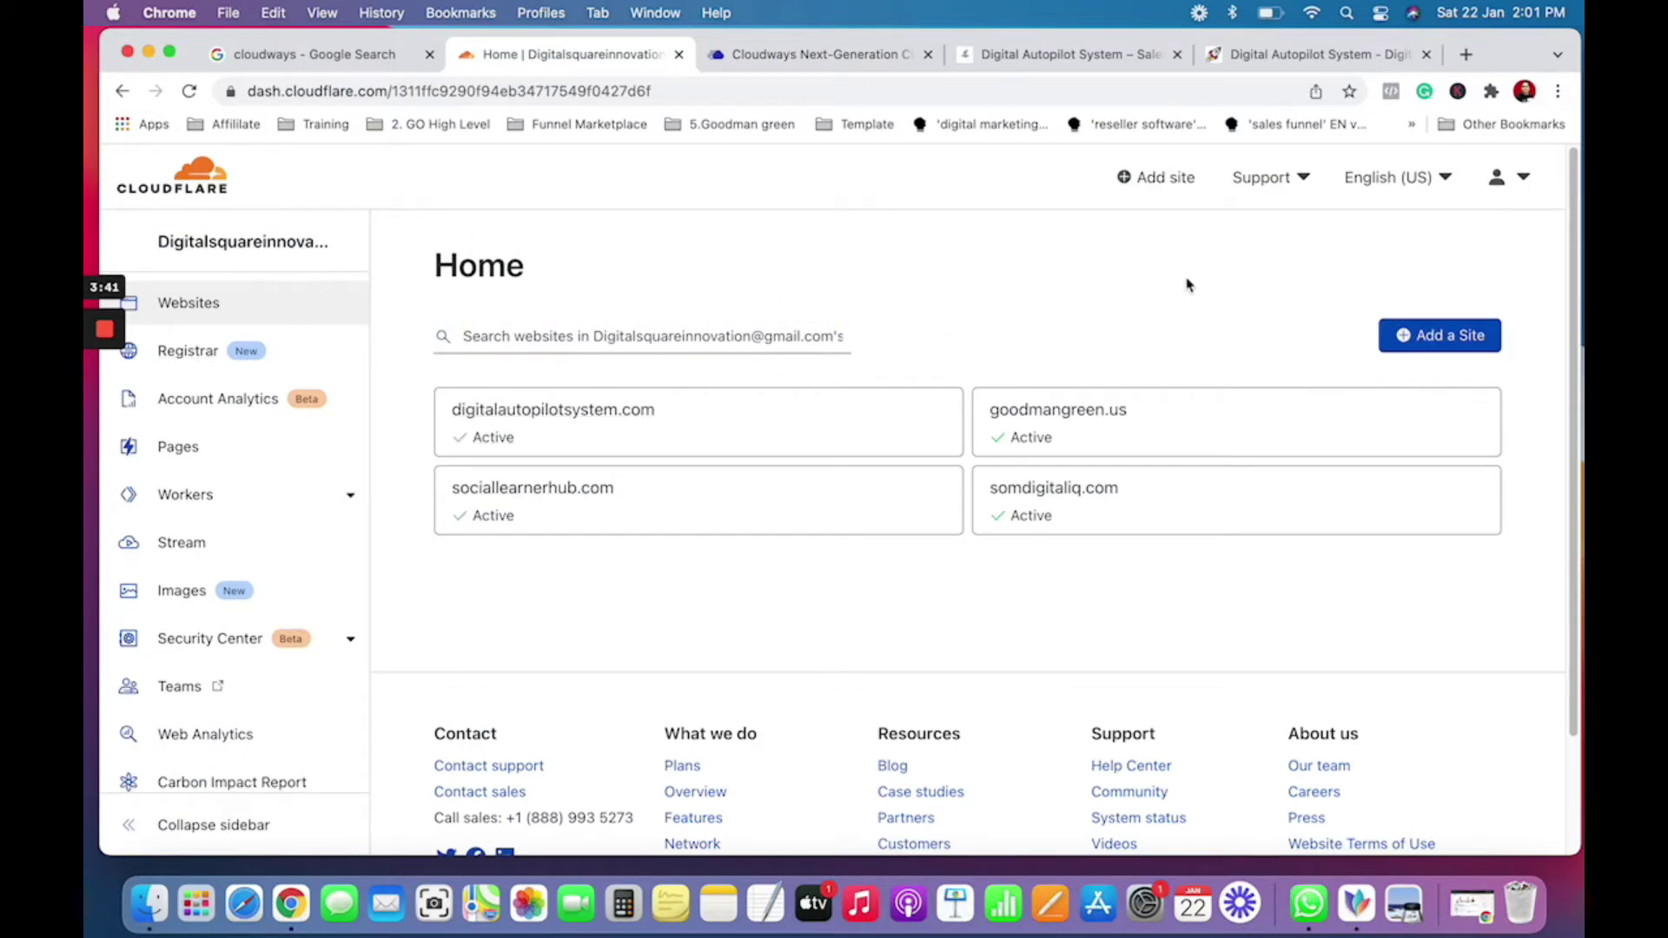
# Step: Back out of Add site and open the digitalautopilotsystem.com card from the Home list
pyautogui.click(1158, 184)
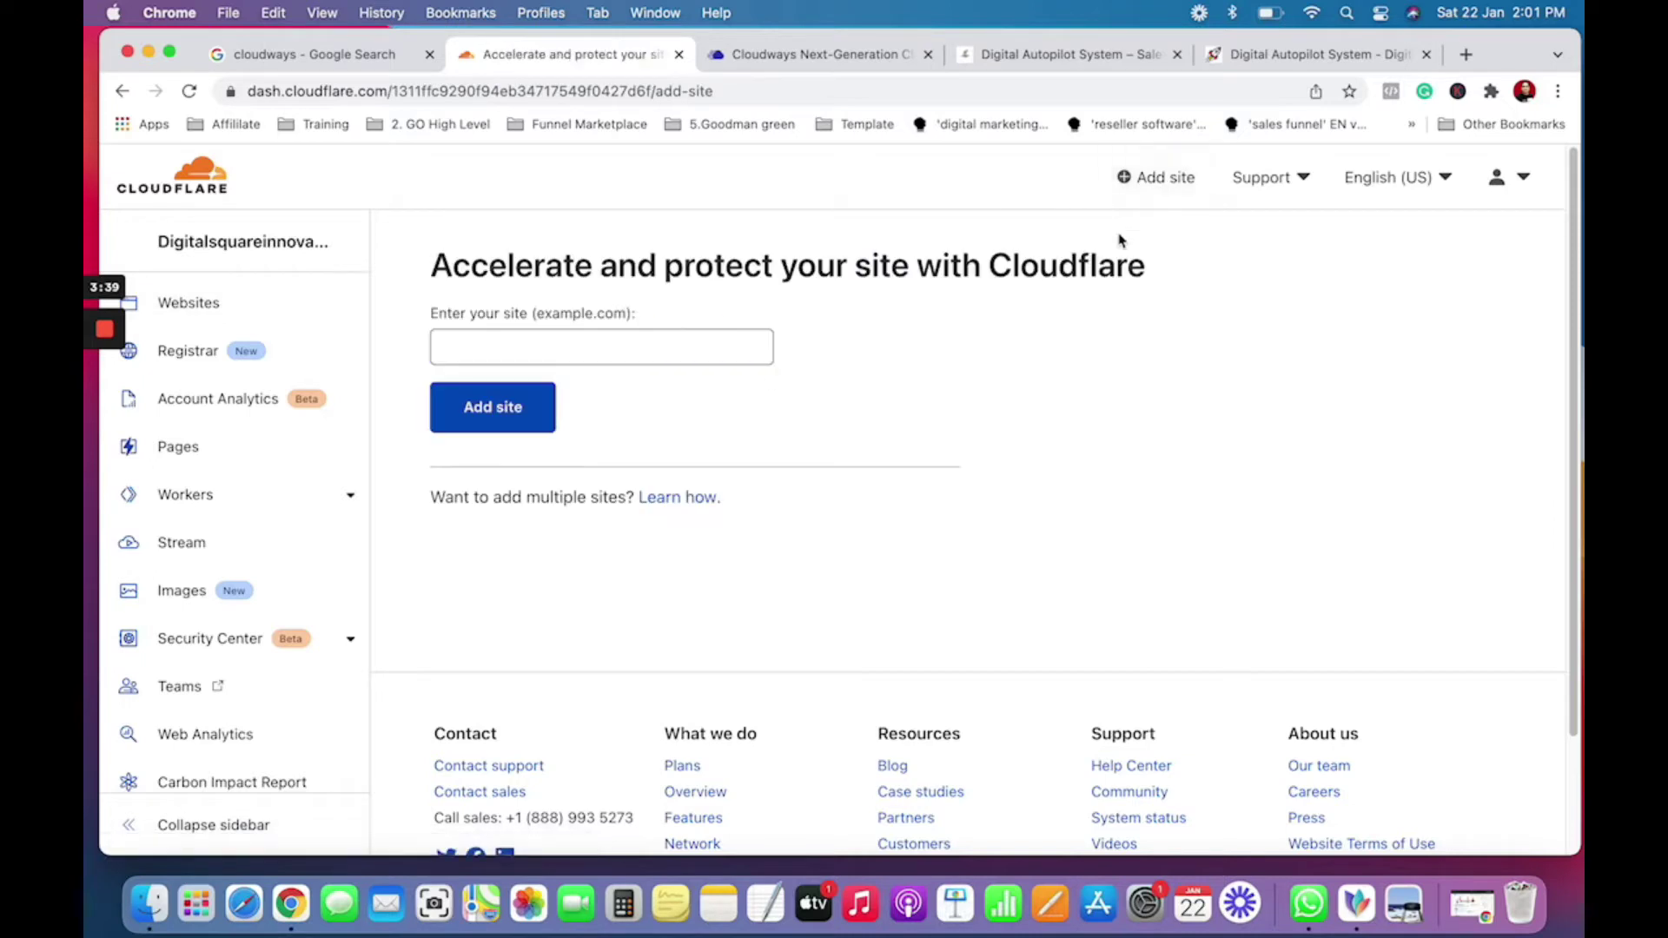
pyautogui.click(552, 344)
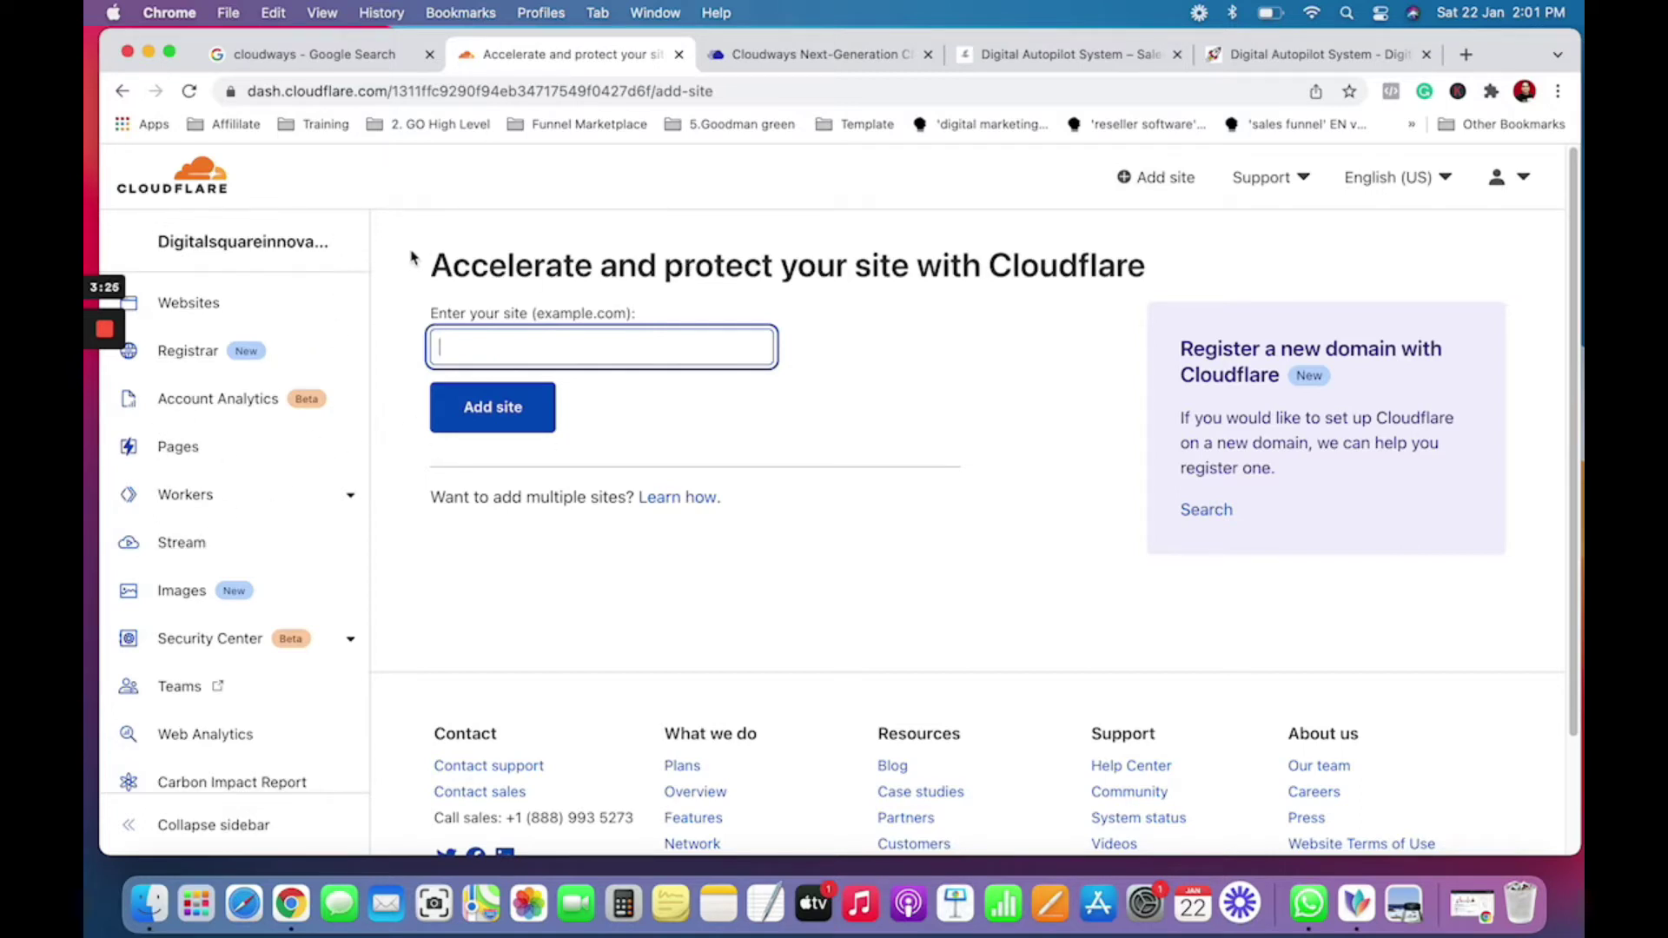
pyautogui.click(122, 91)
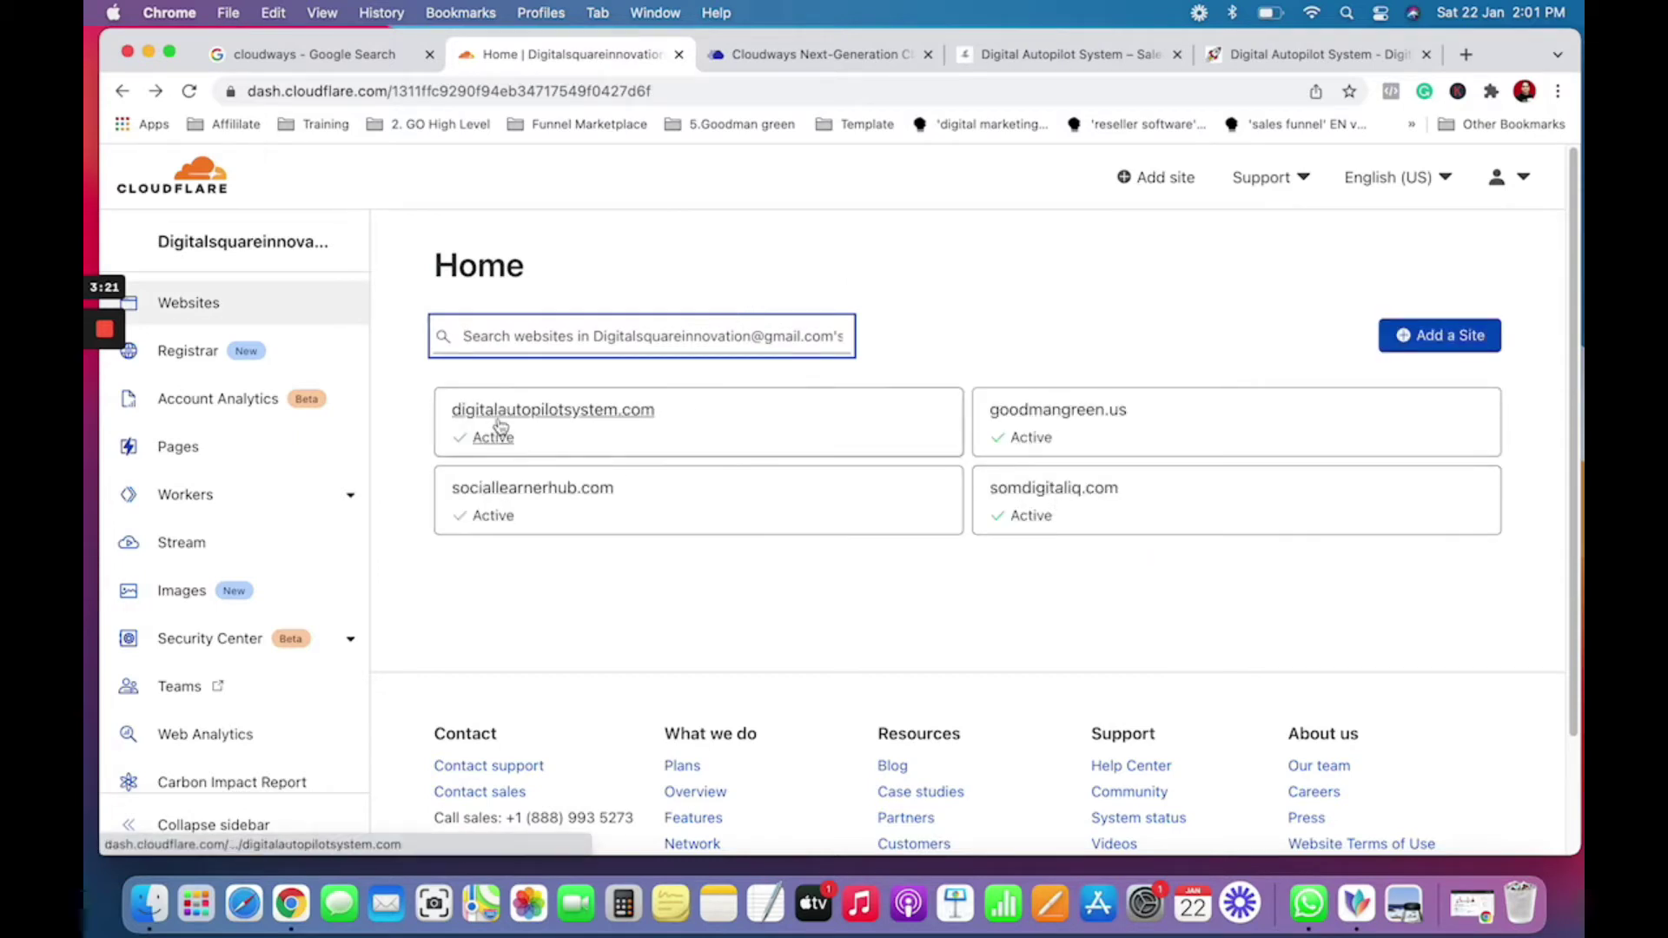
pyautogui.click(554, 432)
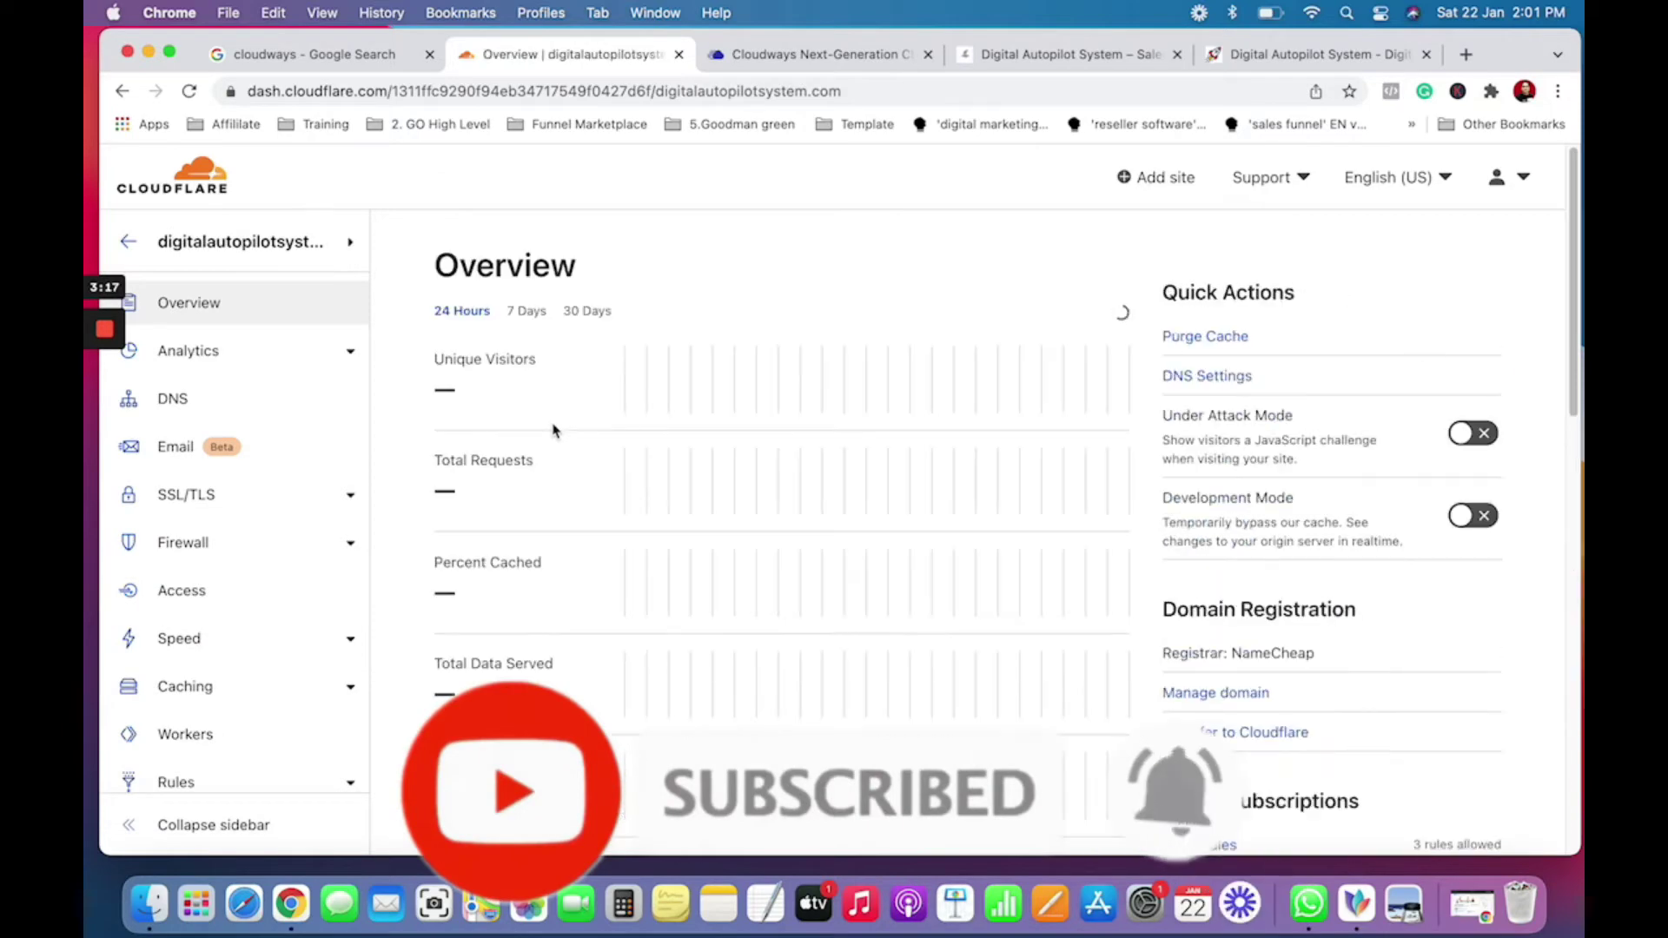
# Step: Open the digitalautopilotsystem.com DNS records, then return to the Cloudways app's access details
pyautogui.click(165, 400)
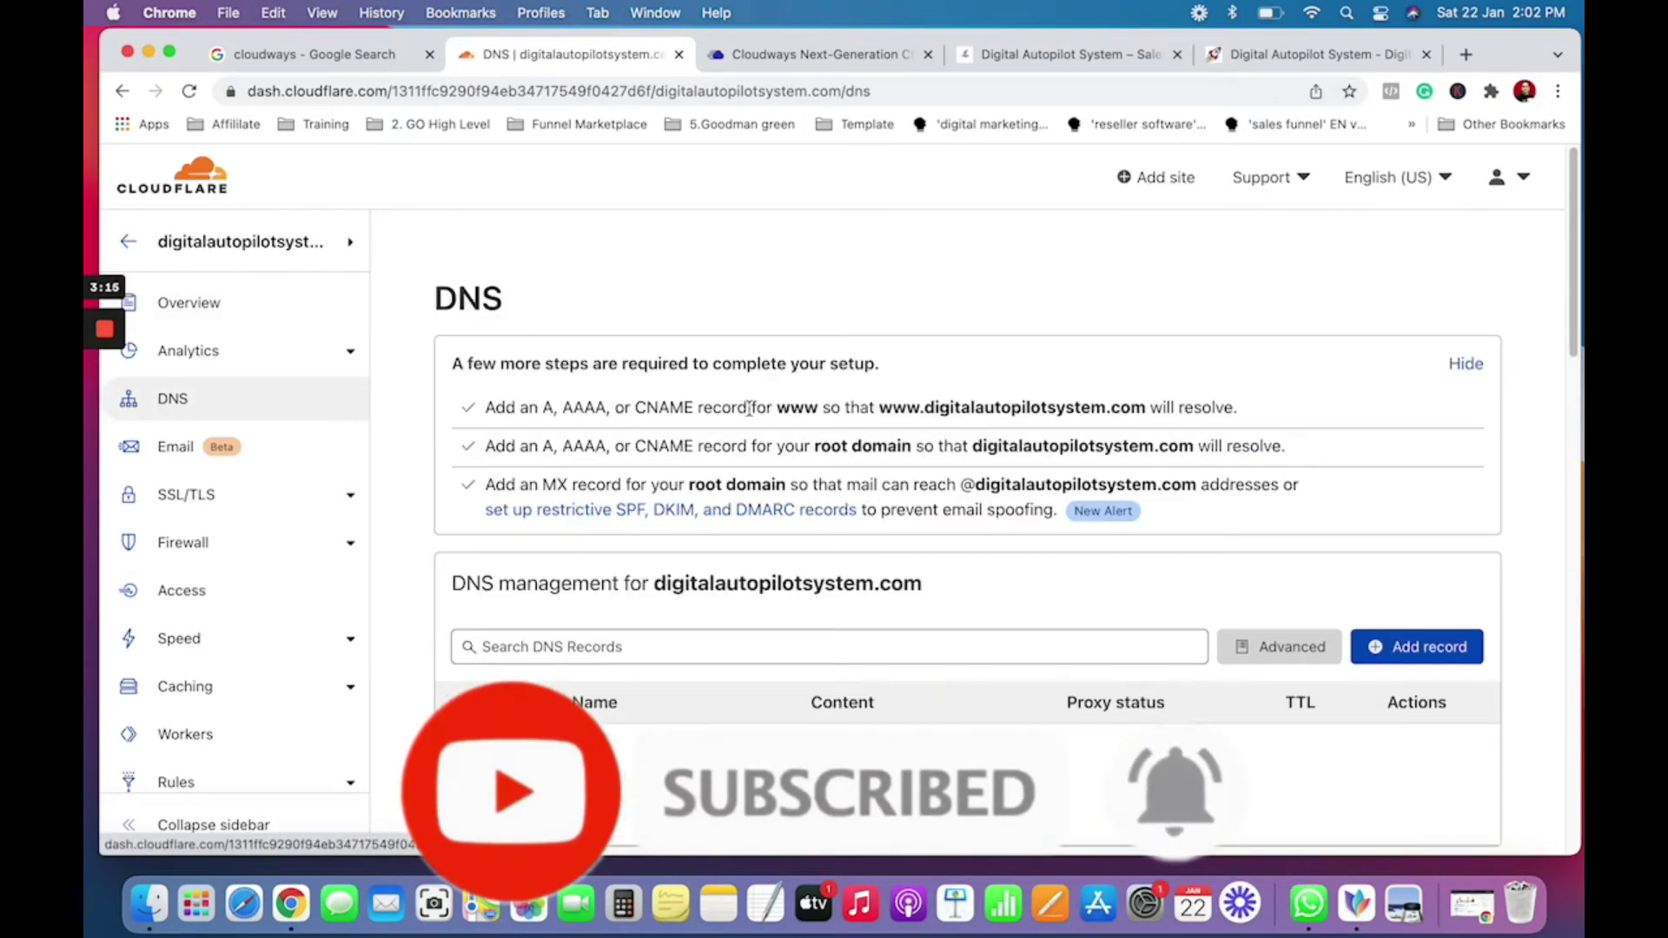
pyautogui.scroll(-3, 745, 410)
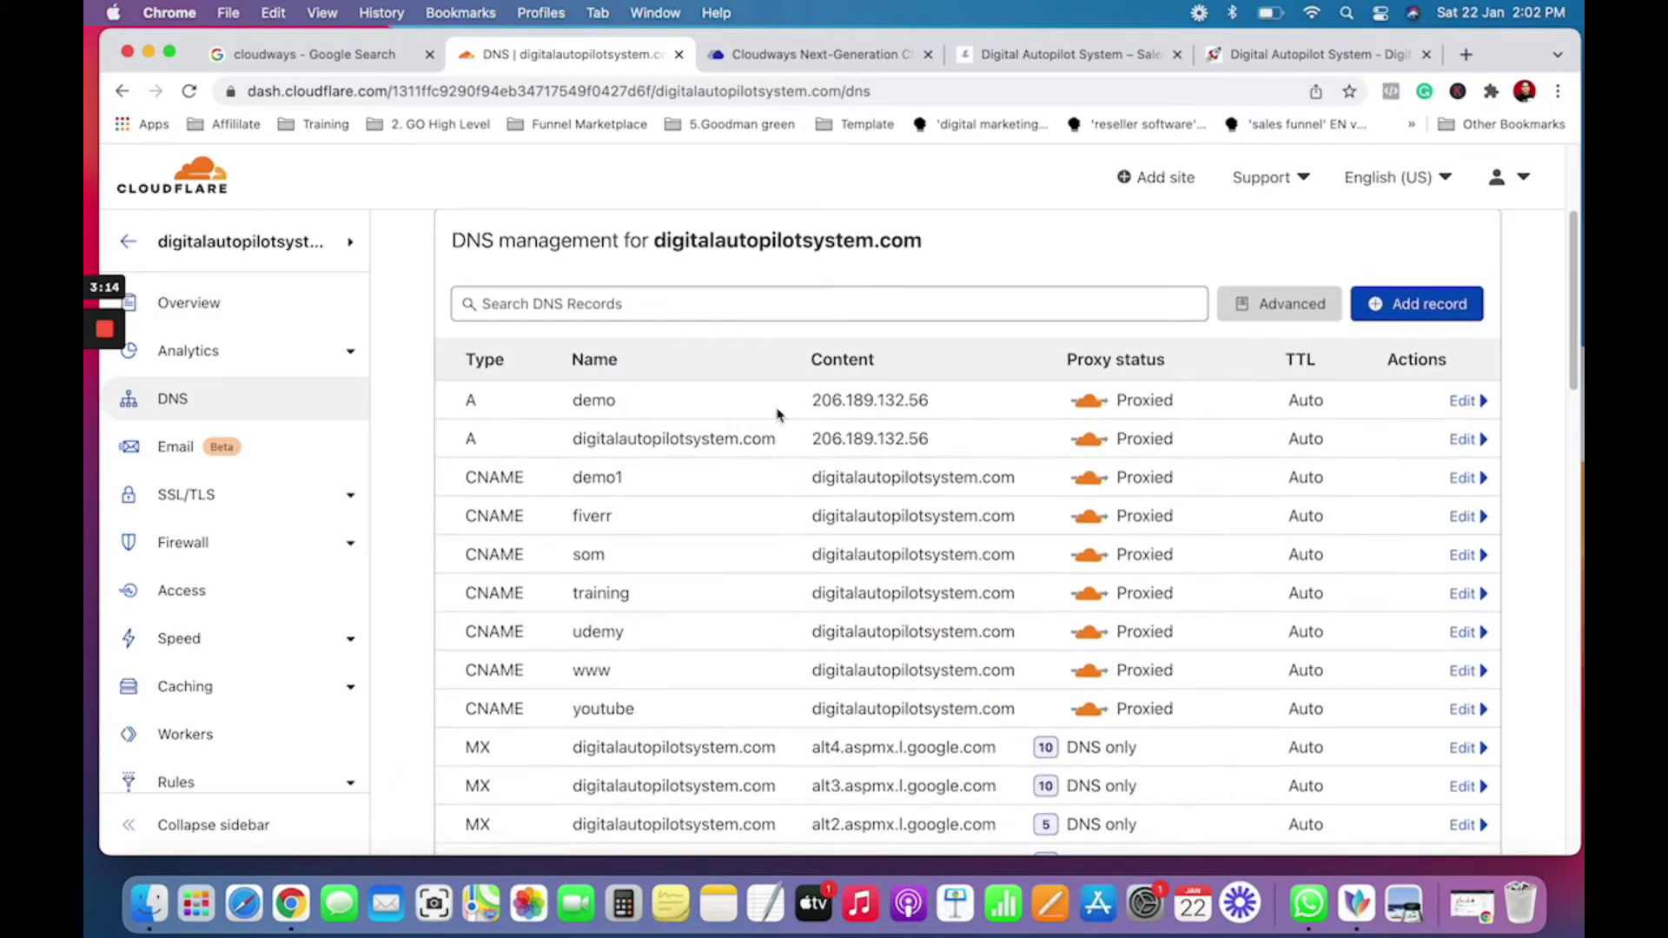
pyautogui.scroll(-1, 778, 414)
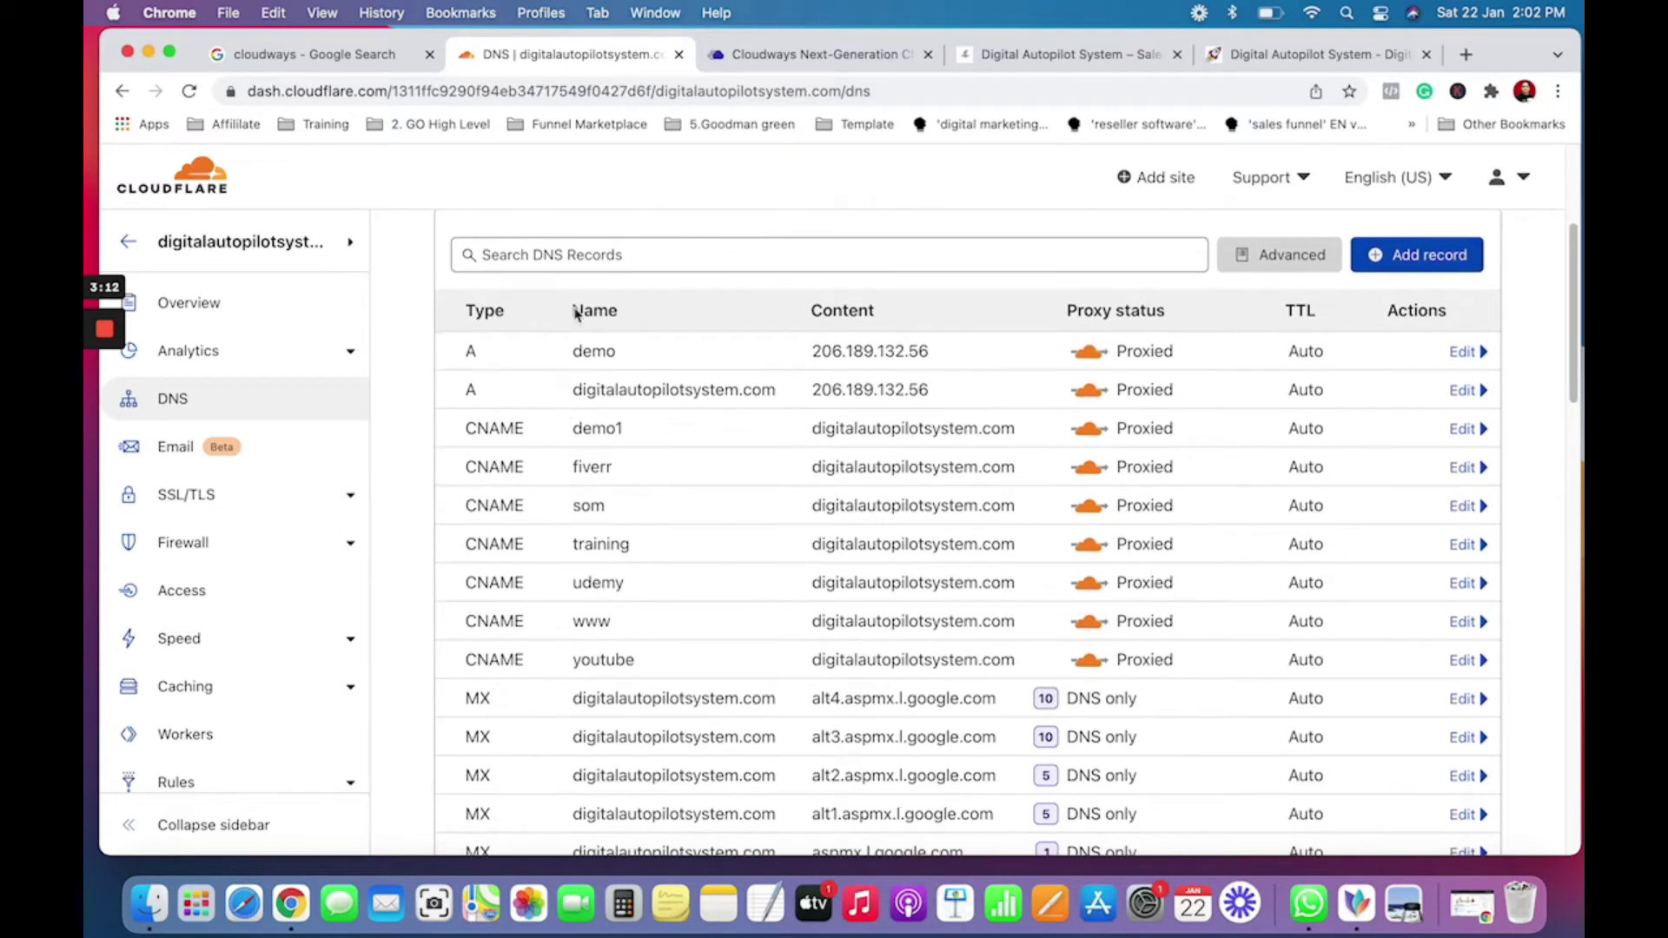
pyautogui.click(779, 58)
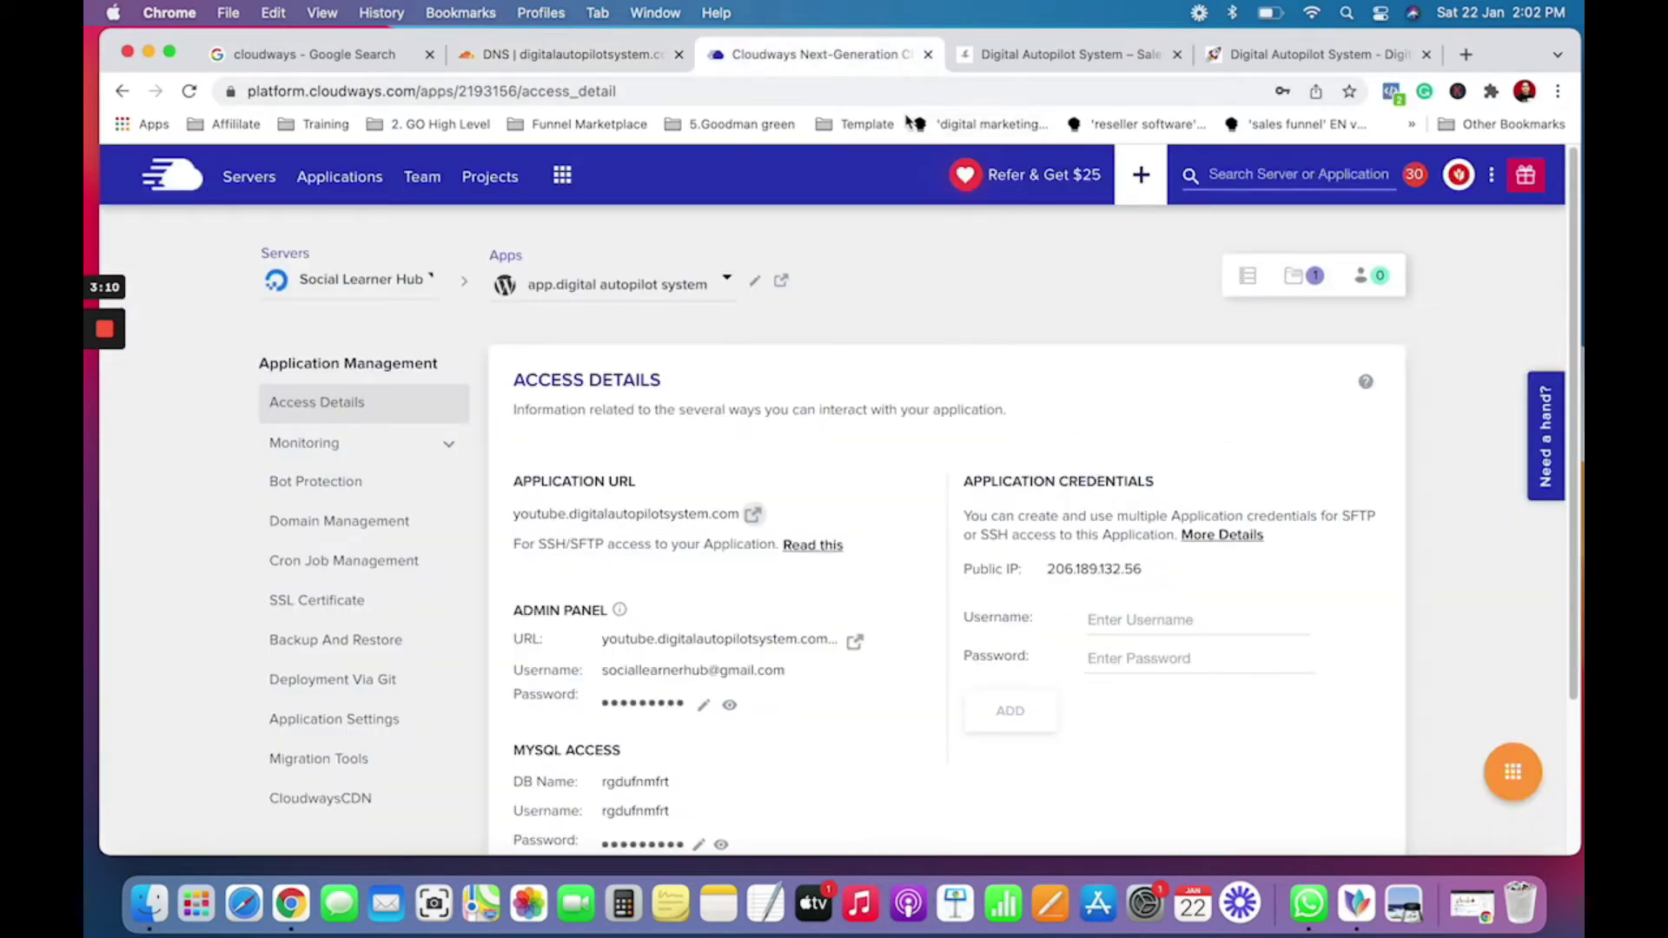
# Step: Confirm the Cloudways public IP 206.189.132.56 matches the A records in Cloudflare DNS
pyautogui.click(596, 64)
pyautogui.click(781, 58)
pyautogui.click(1119, 570)
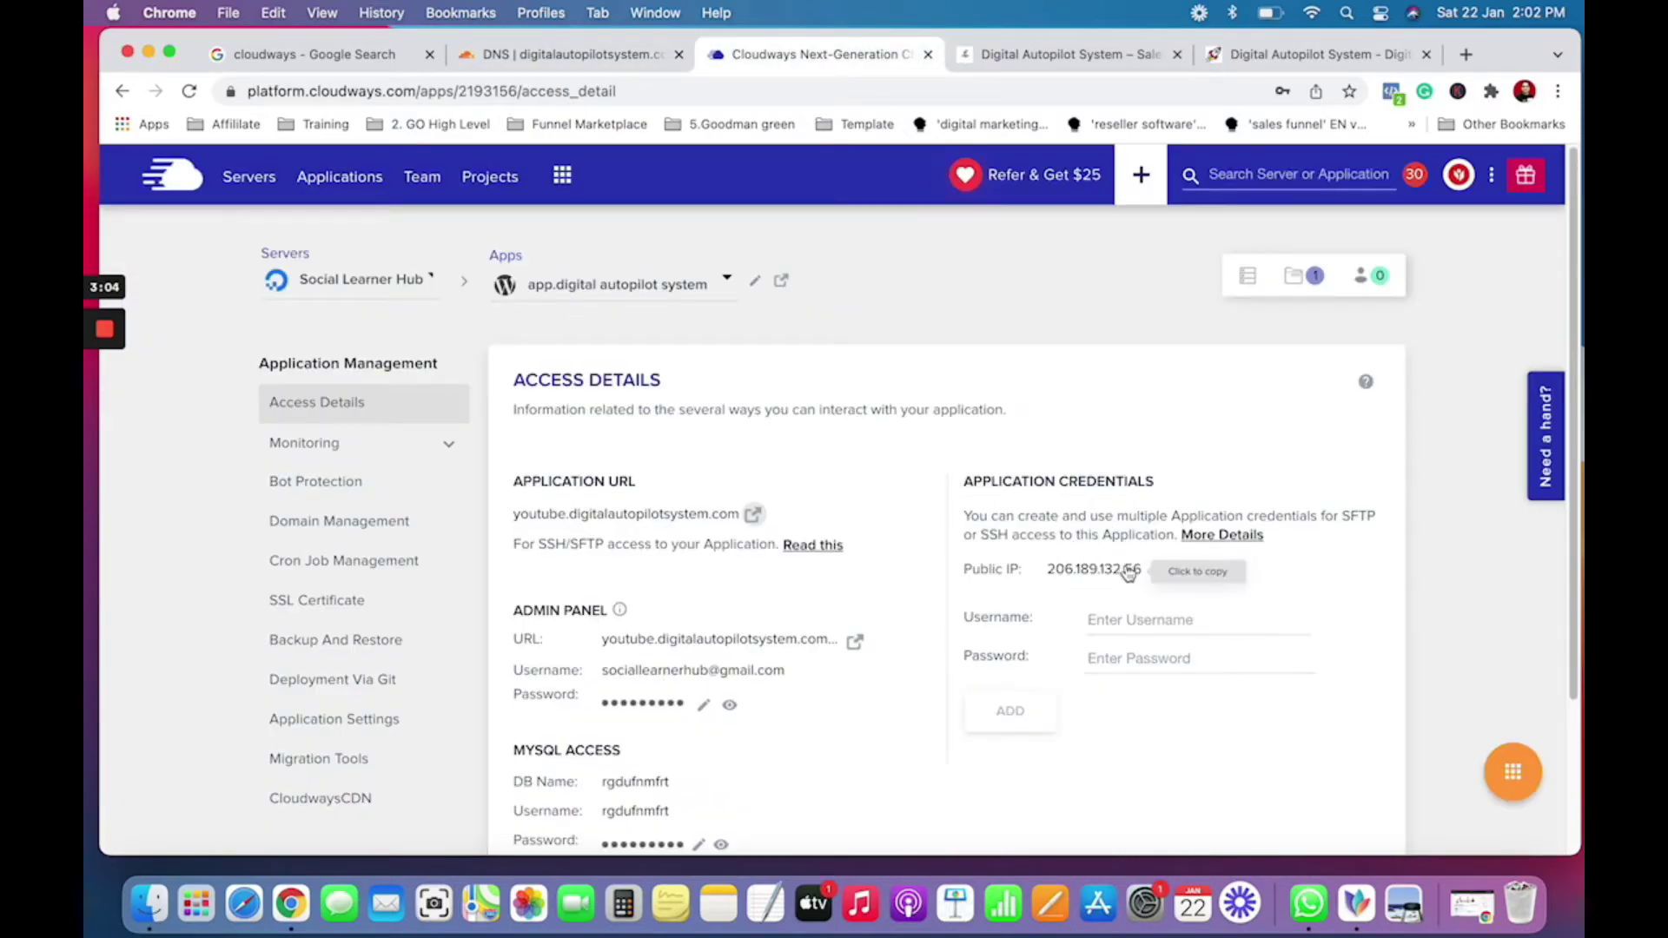
pyautogui.click(614, 61)
pyautogui.click(777, 58)
pyautogui.click(1117, 575)
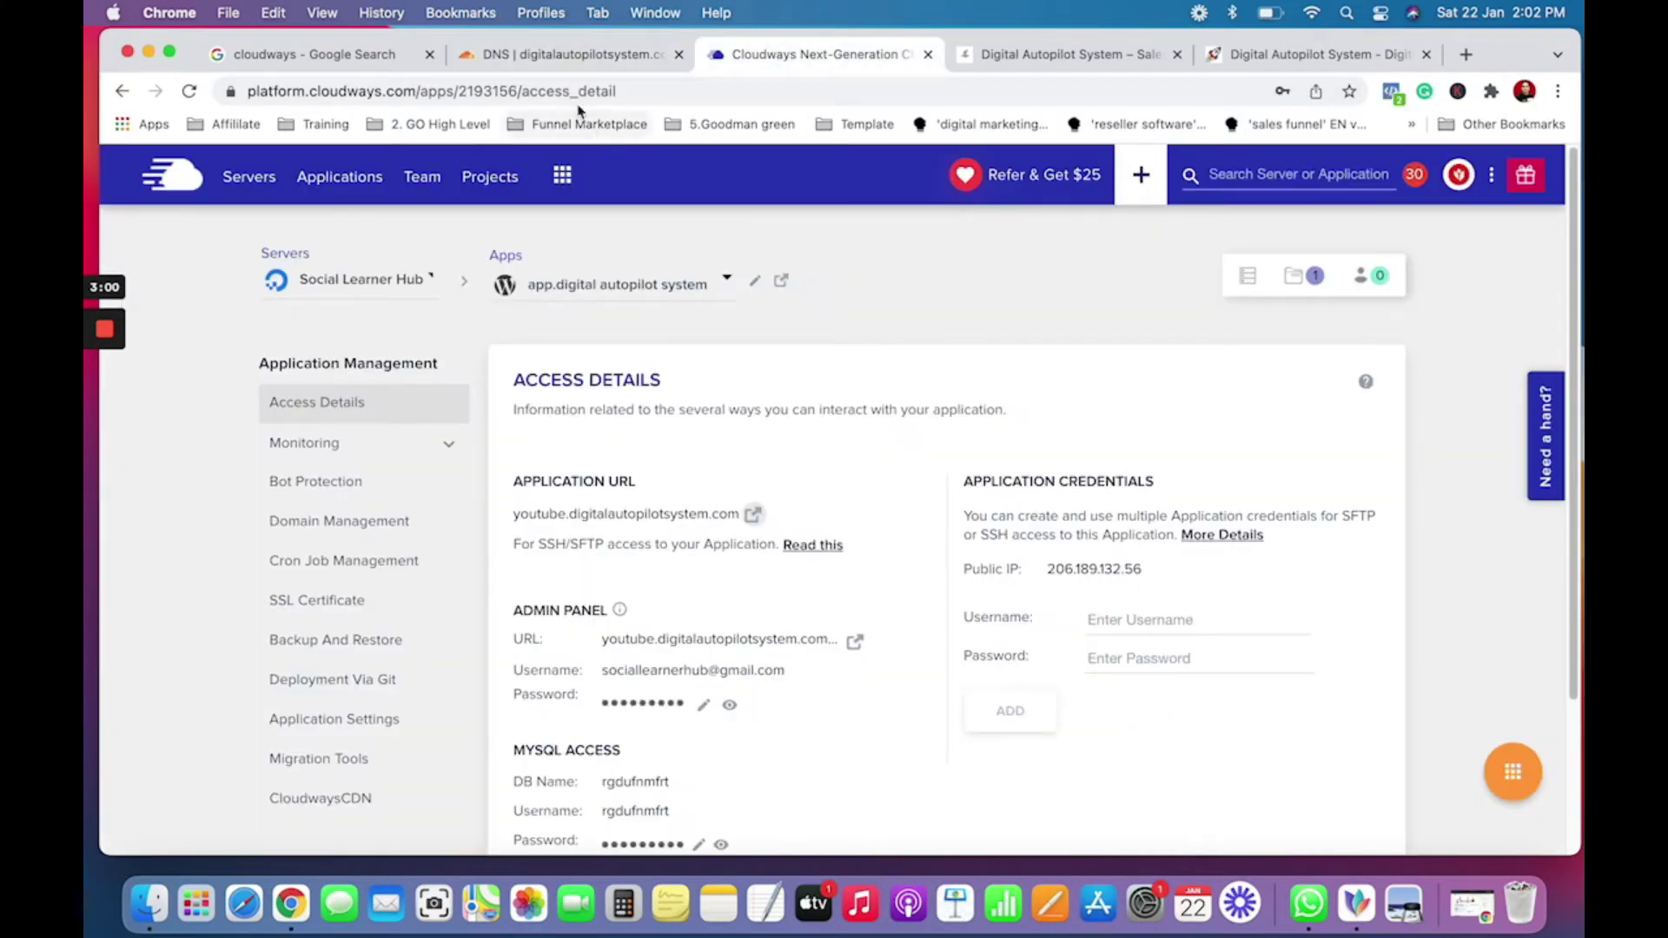
pyautogui.click(579, 57)
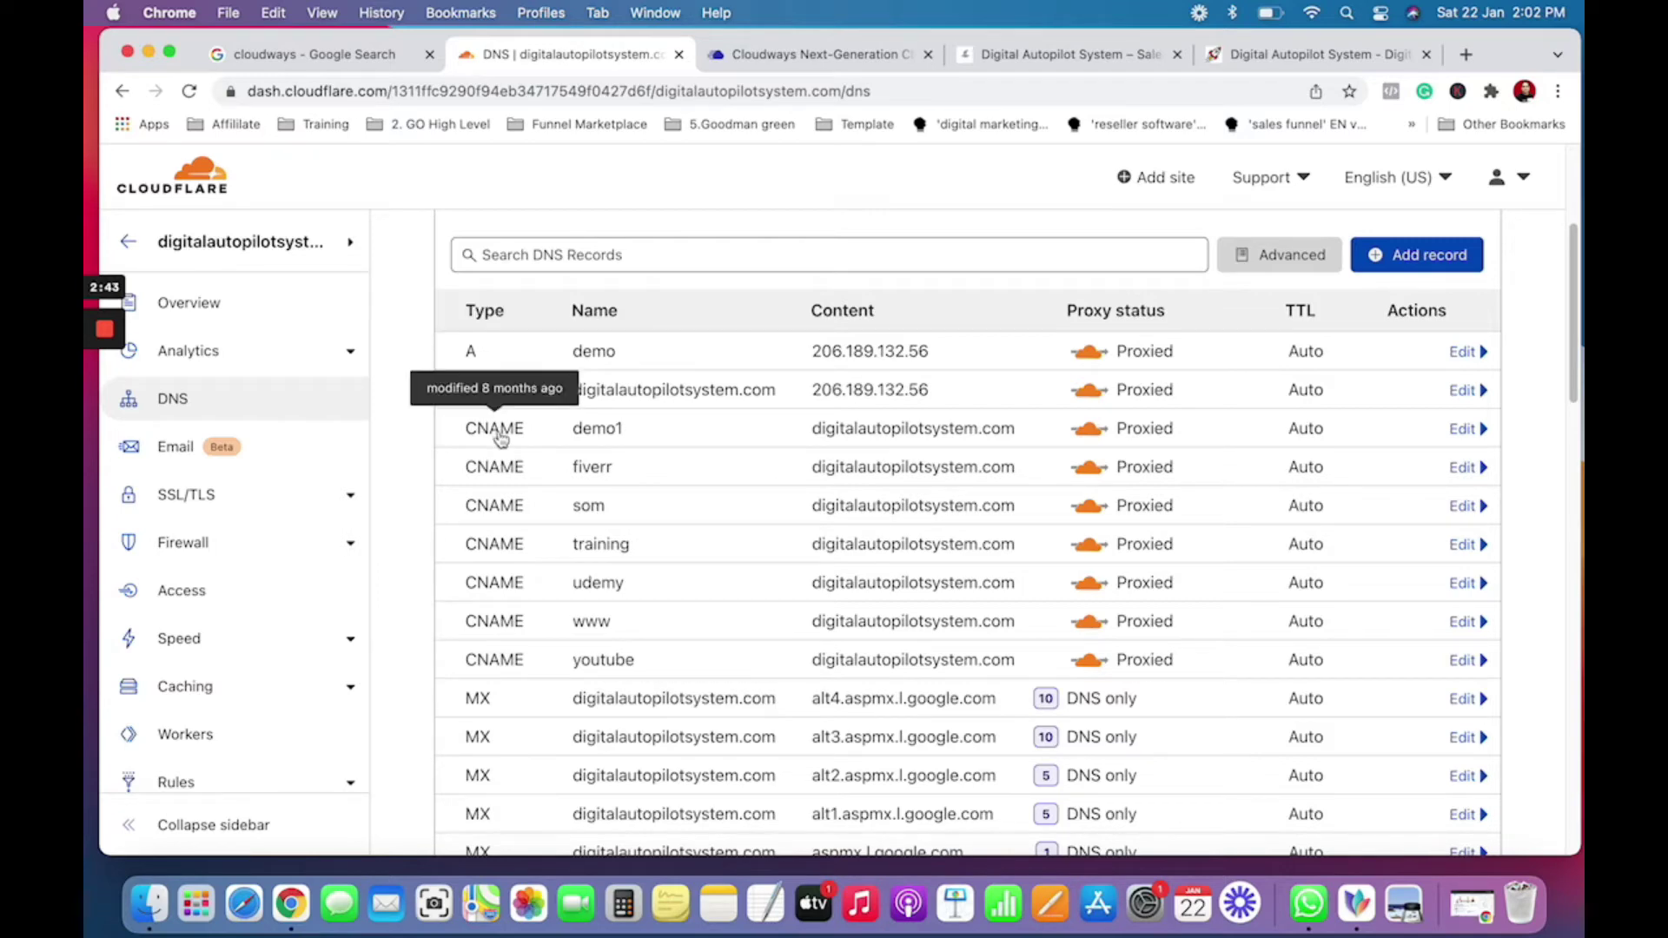
pyautogui.scroll(2, 708, 461)
pyautogui.scroll(-5, 707, 461)
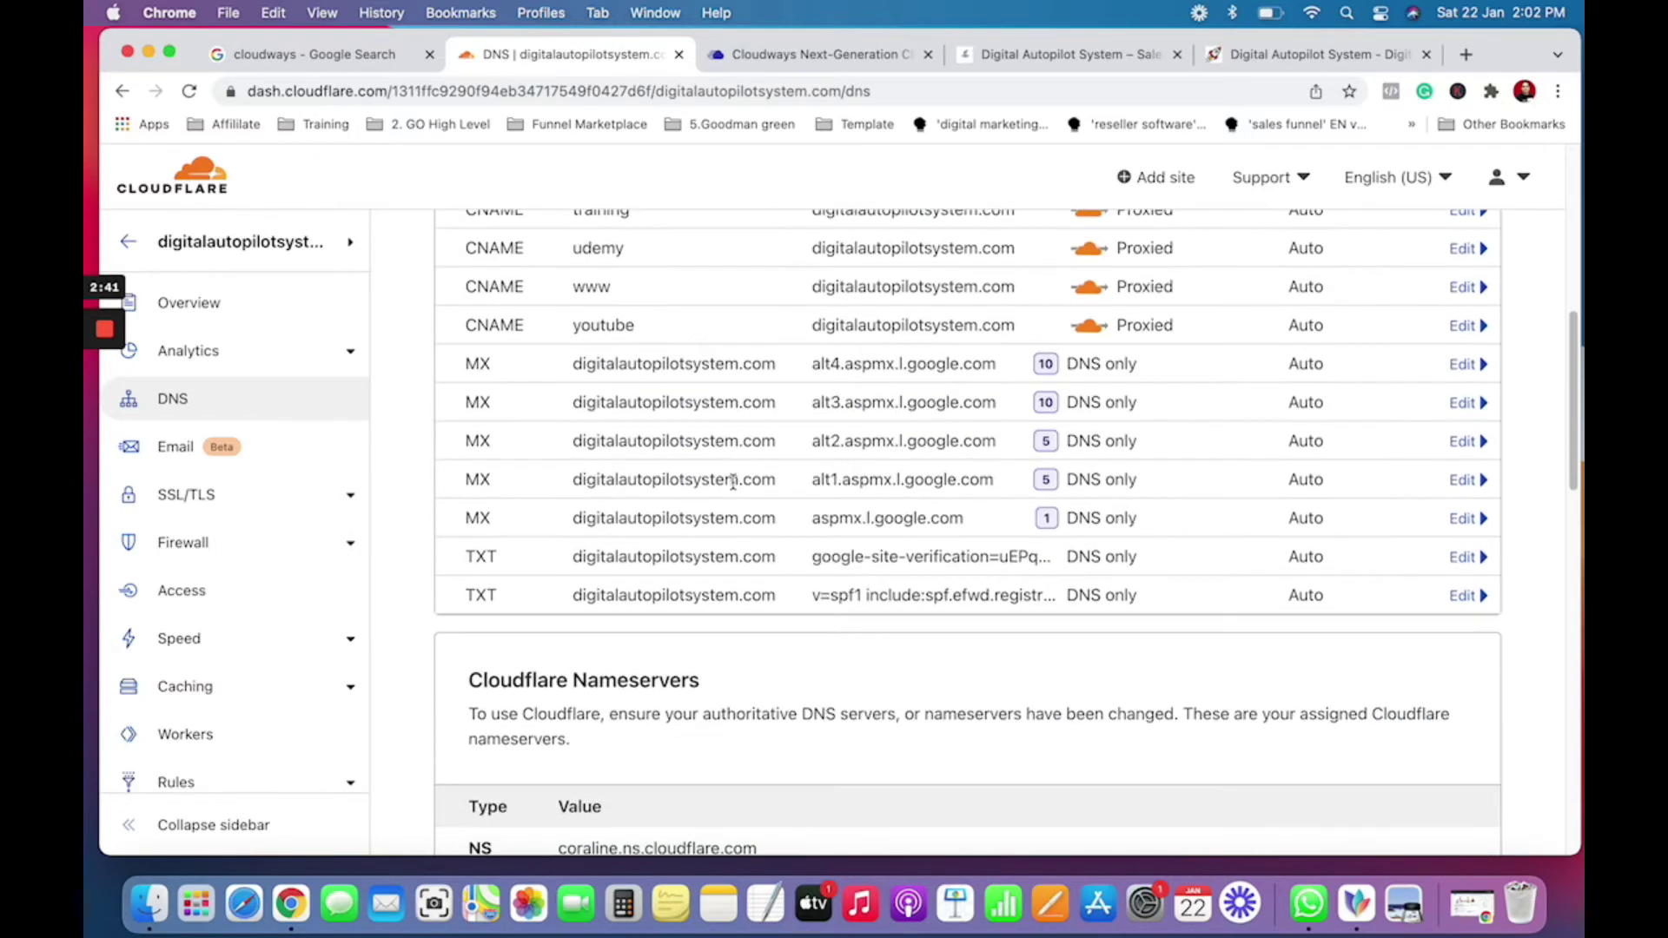
pyautogui.scroll(3, 618, 364)
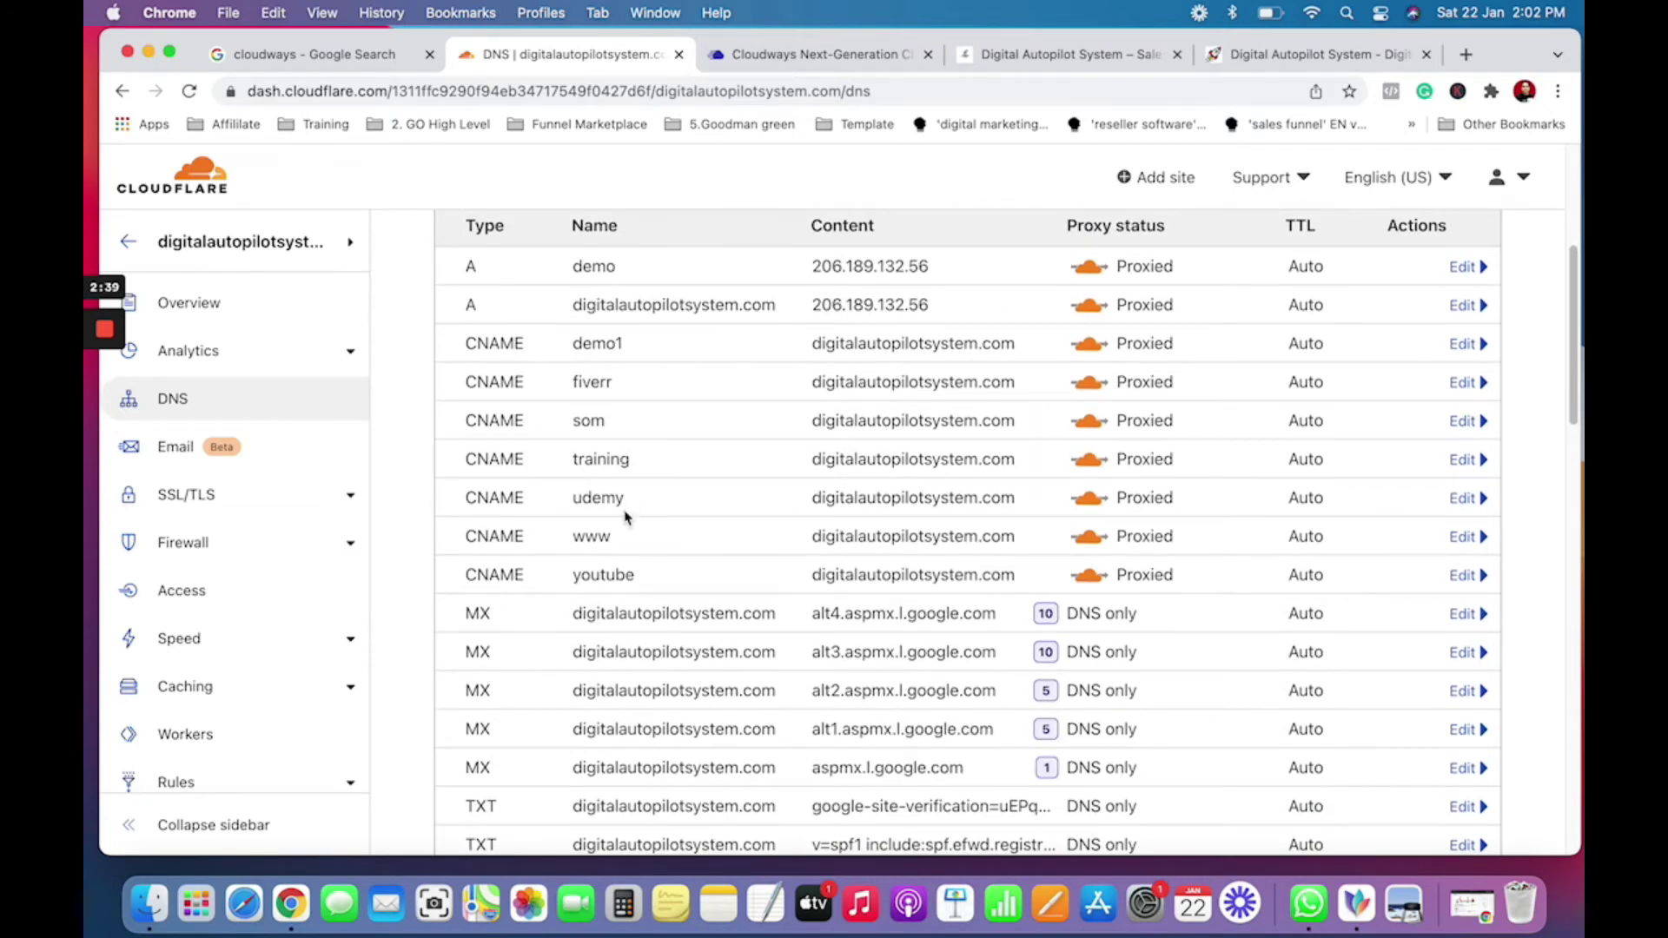
pyautogui.scroll(1, 625, 512)
pyautogui.scroll(1, 626, 504)
pyautogui.scroll(4, 599, 408)
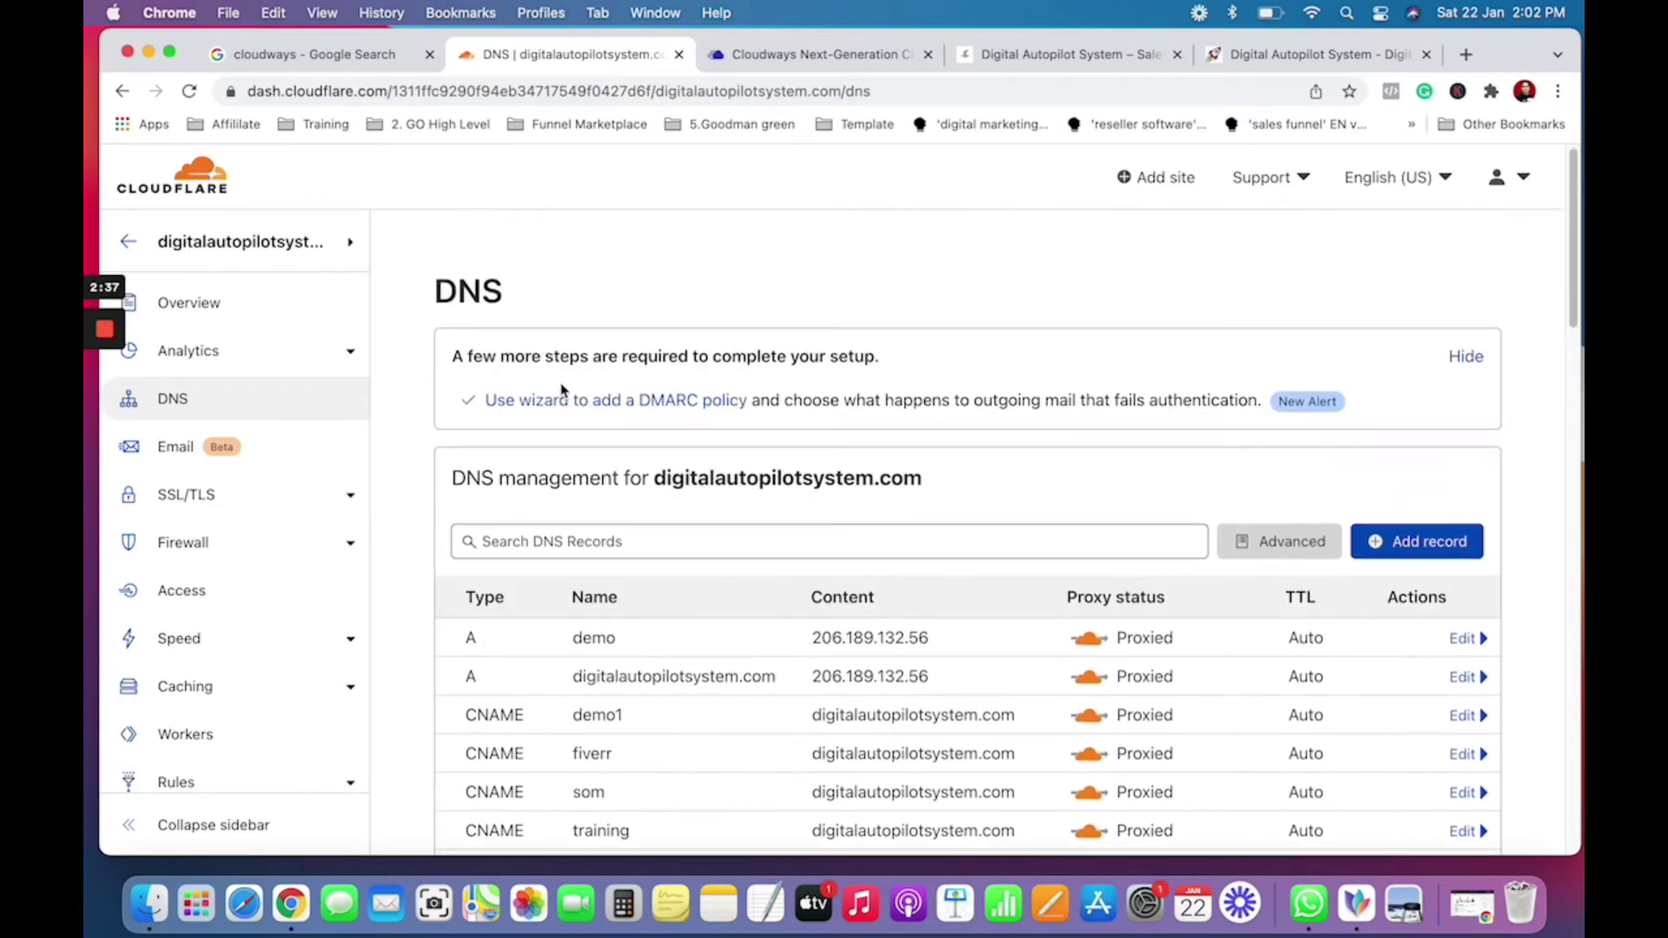
pyautogui.scroll(-3, 583, 416)
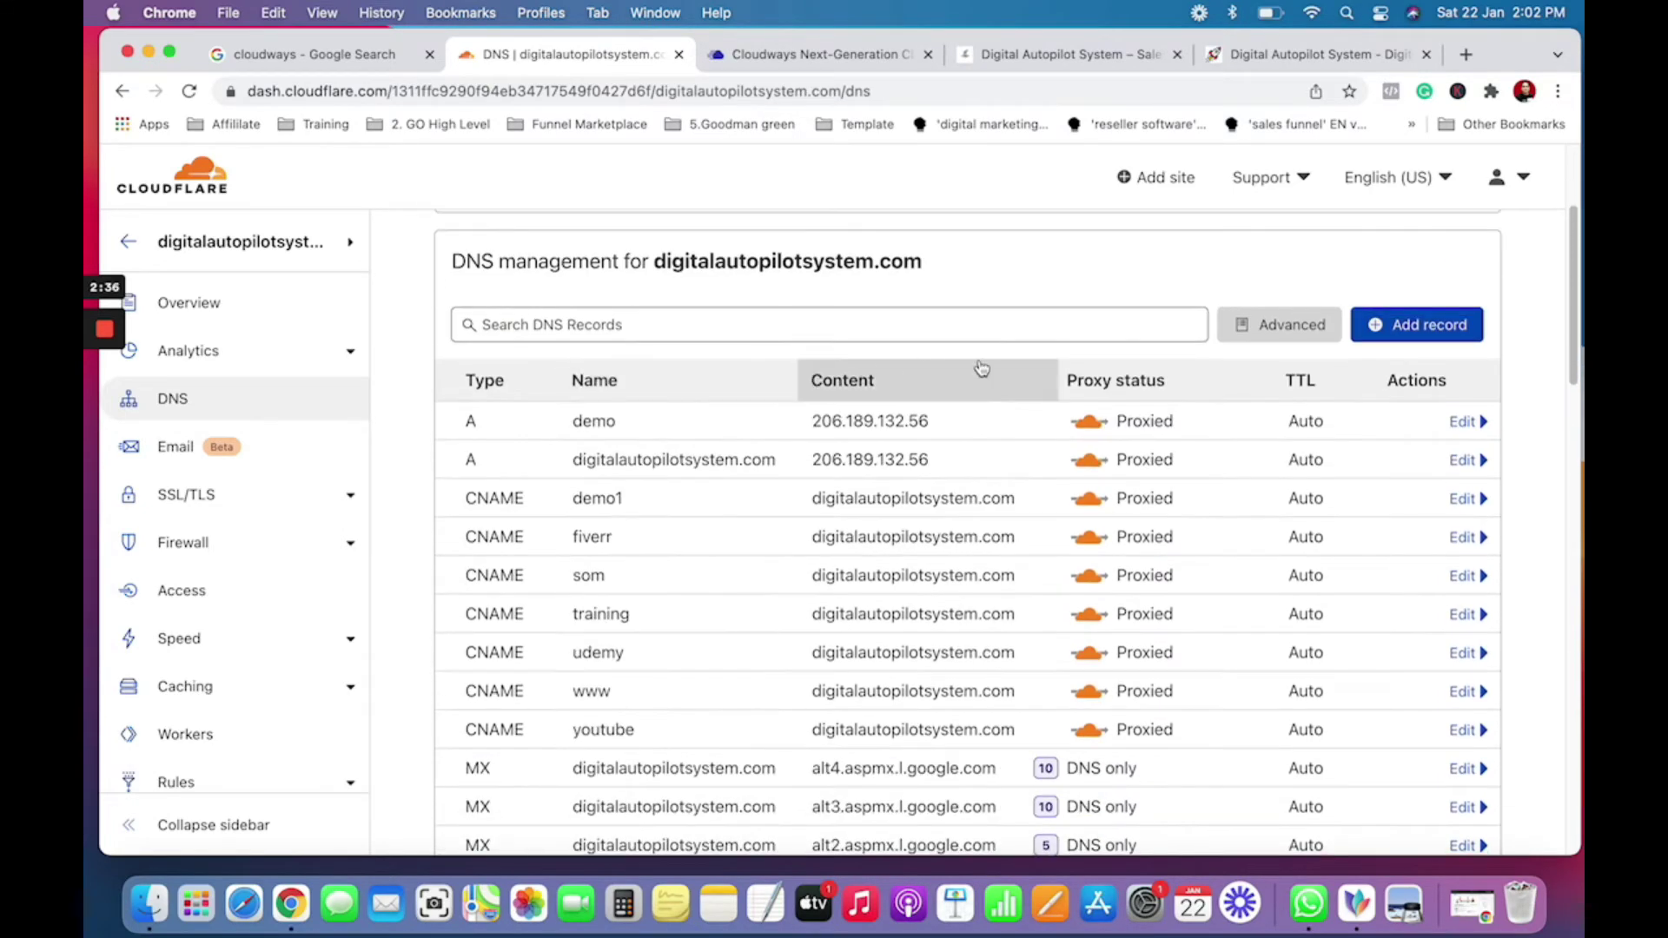
# Step: Start a new DNS record and set its type to CNAME
pyautogui.click(1411, 329)
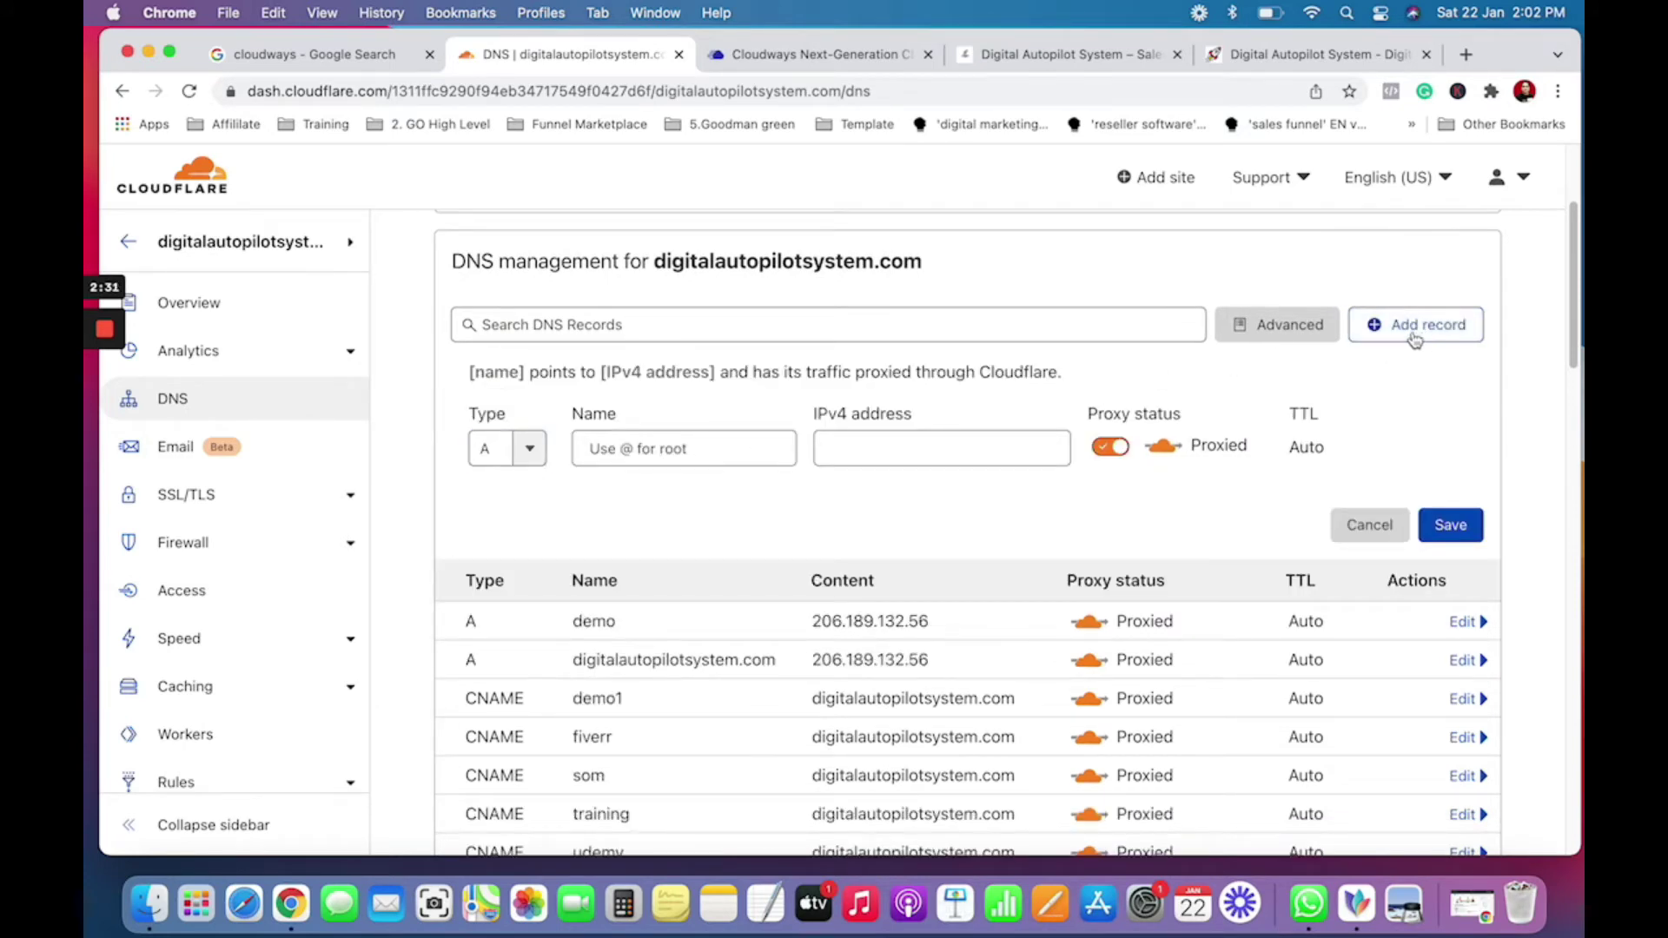
pyautogui.click(504, 448)
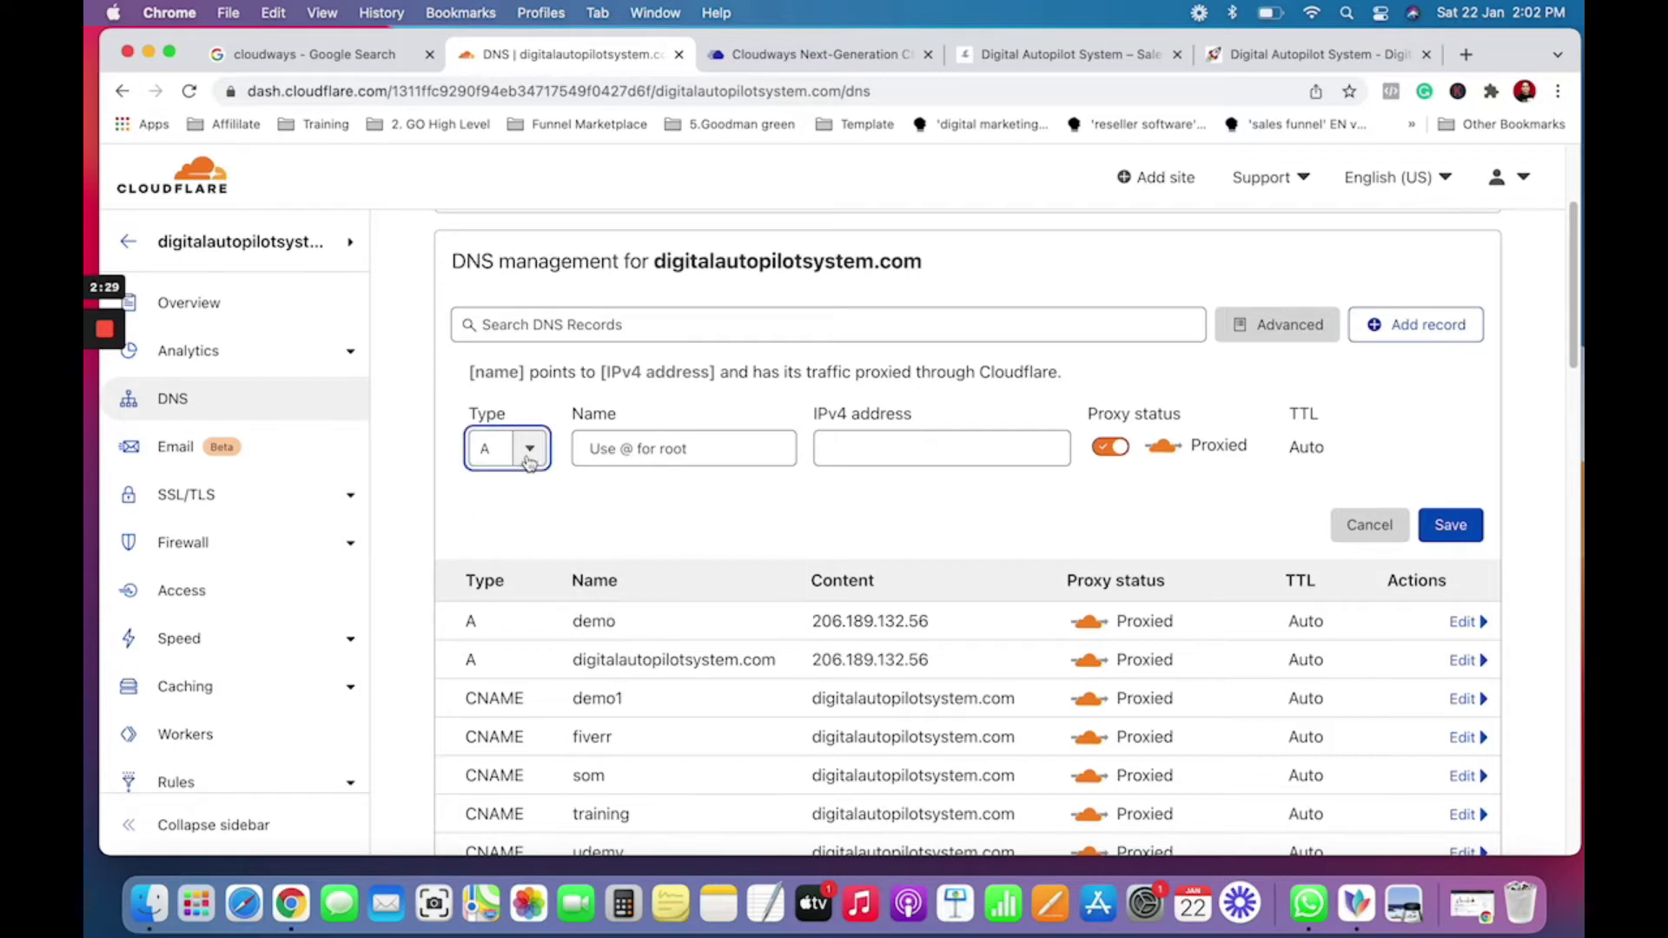
pyautogui.click(506, 647)
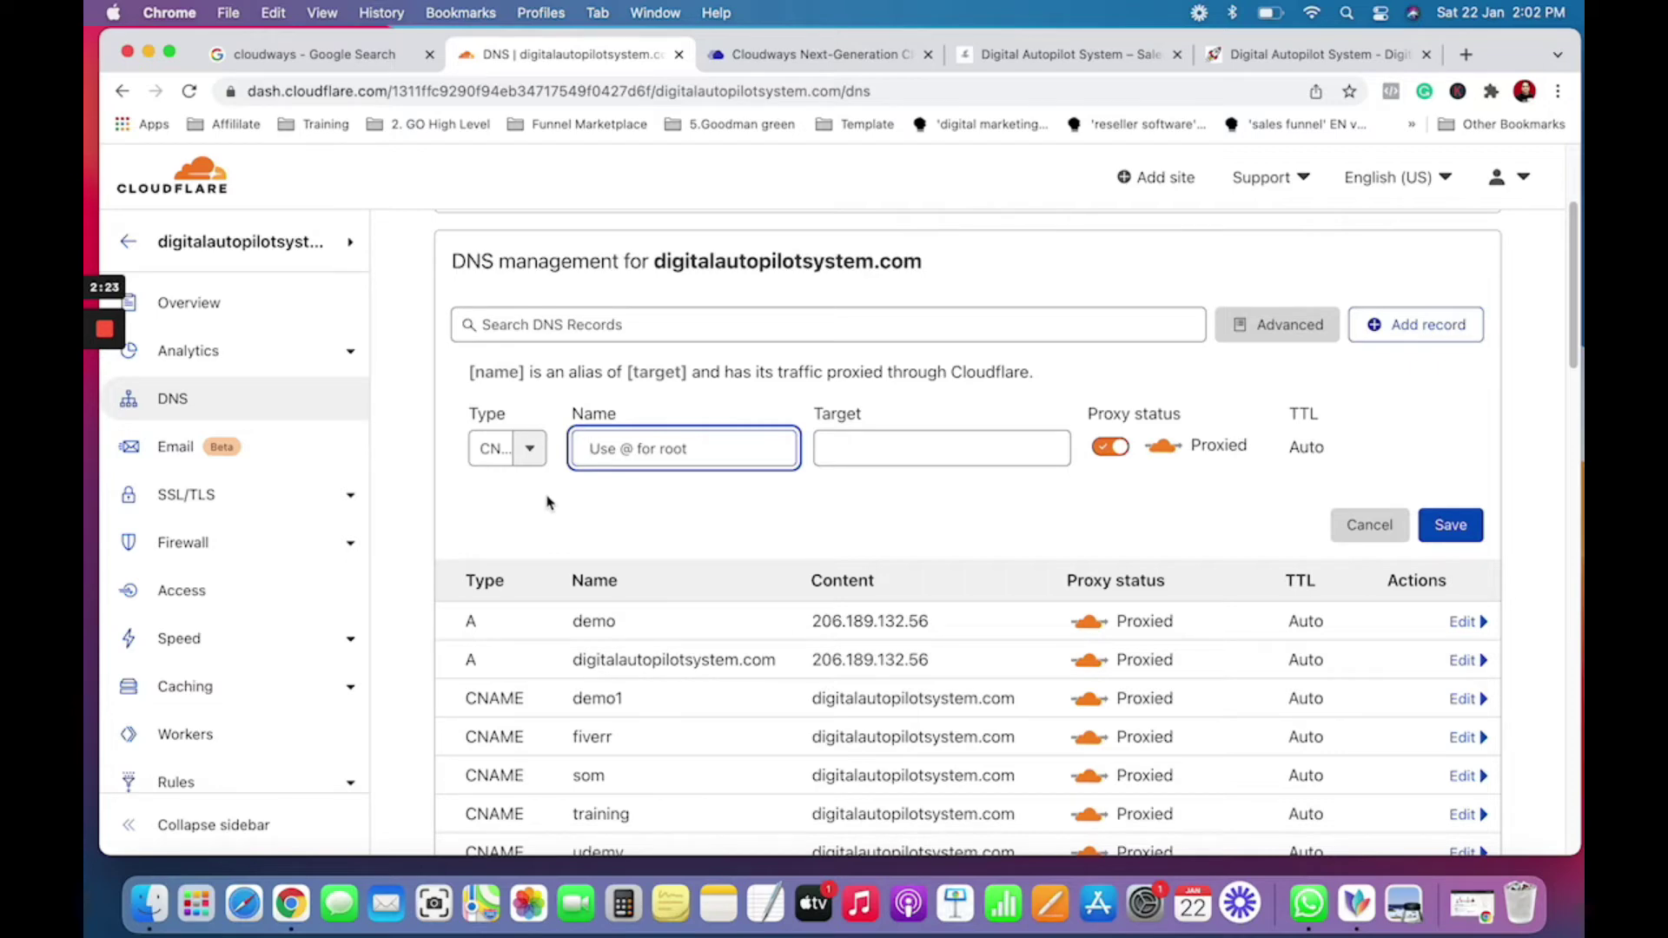
pyautogui.click(833, 55)
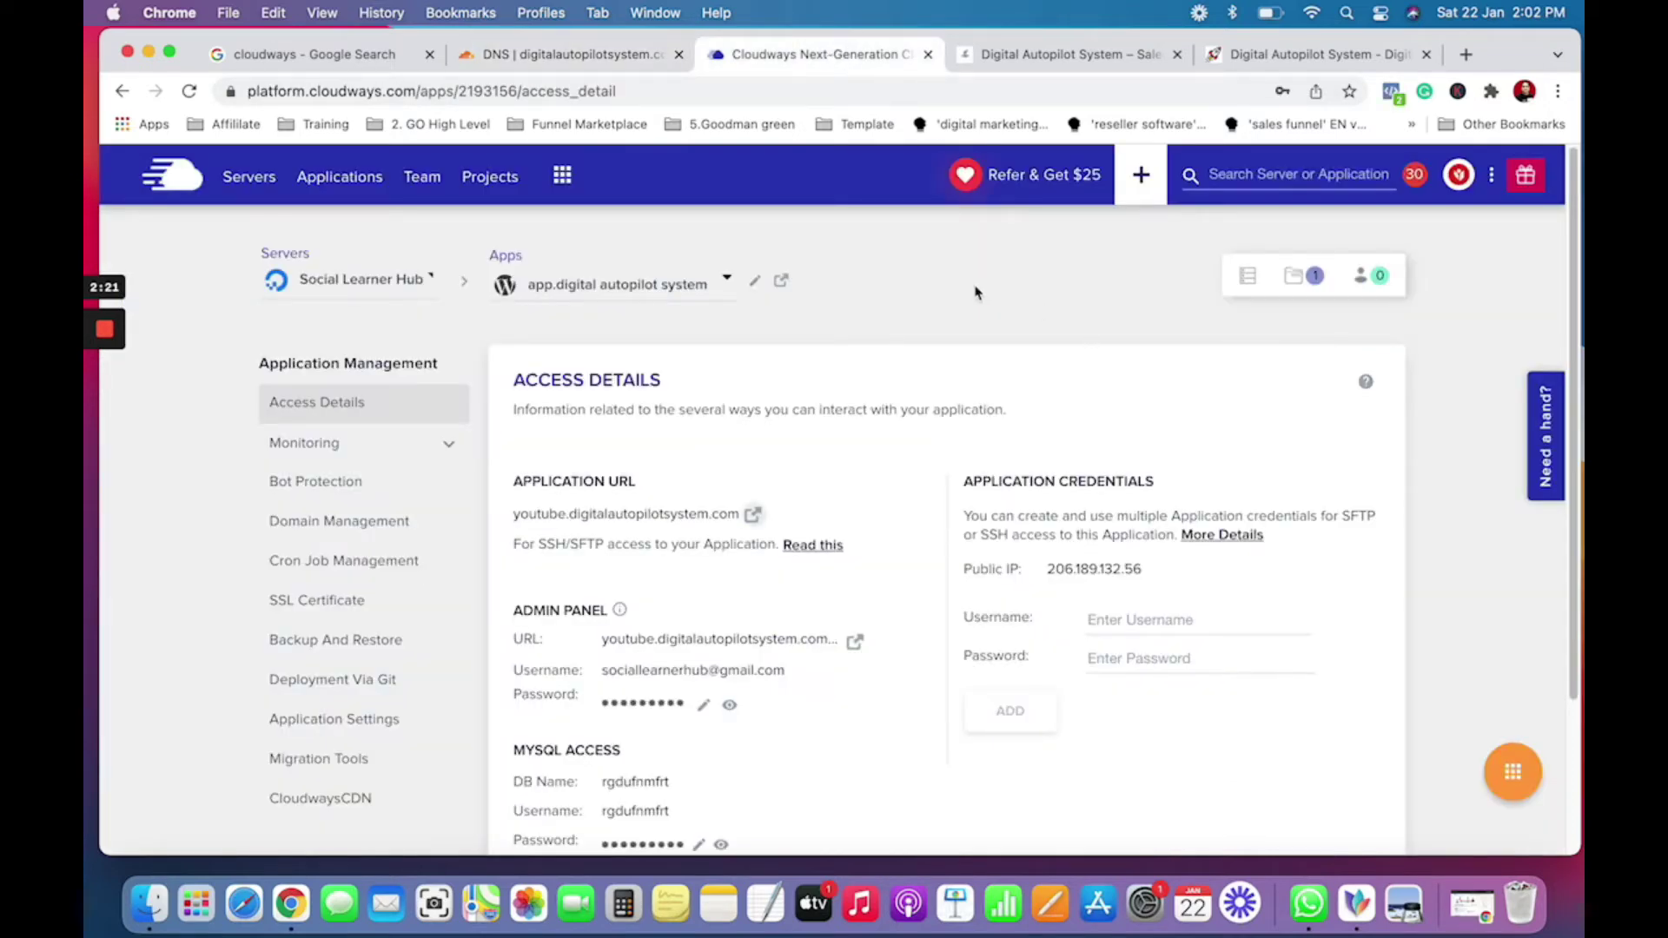
pyautogui.click(565, 54)
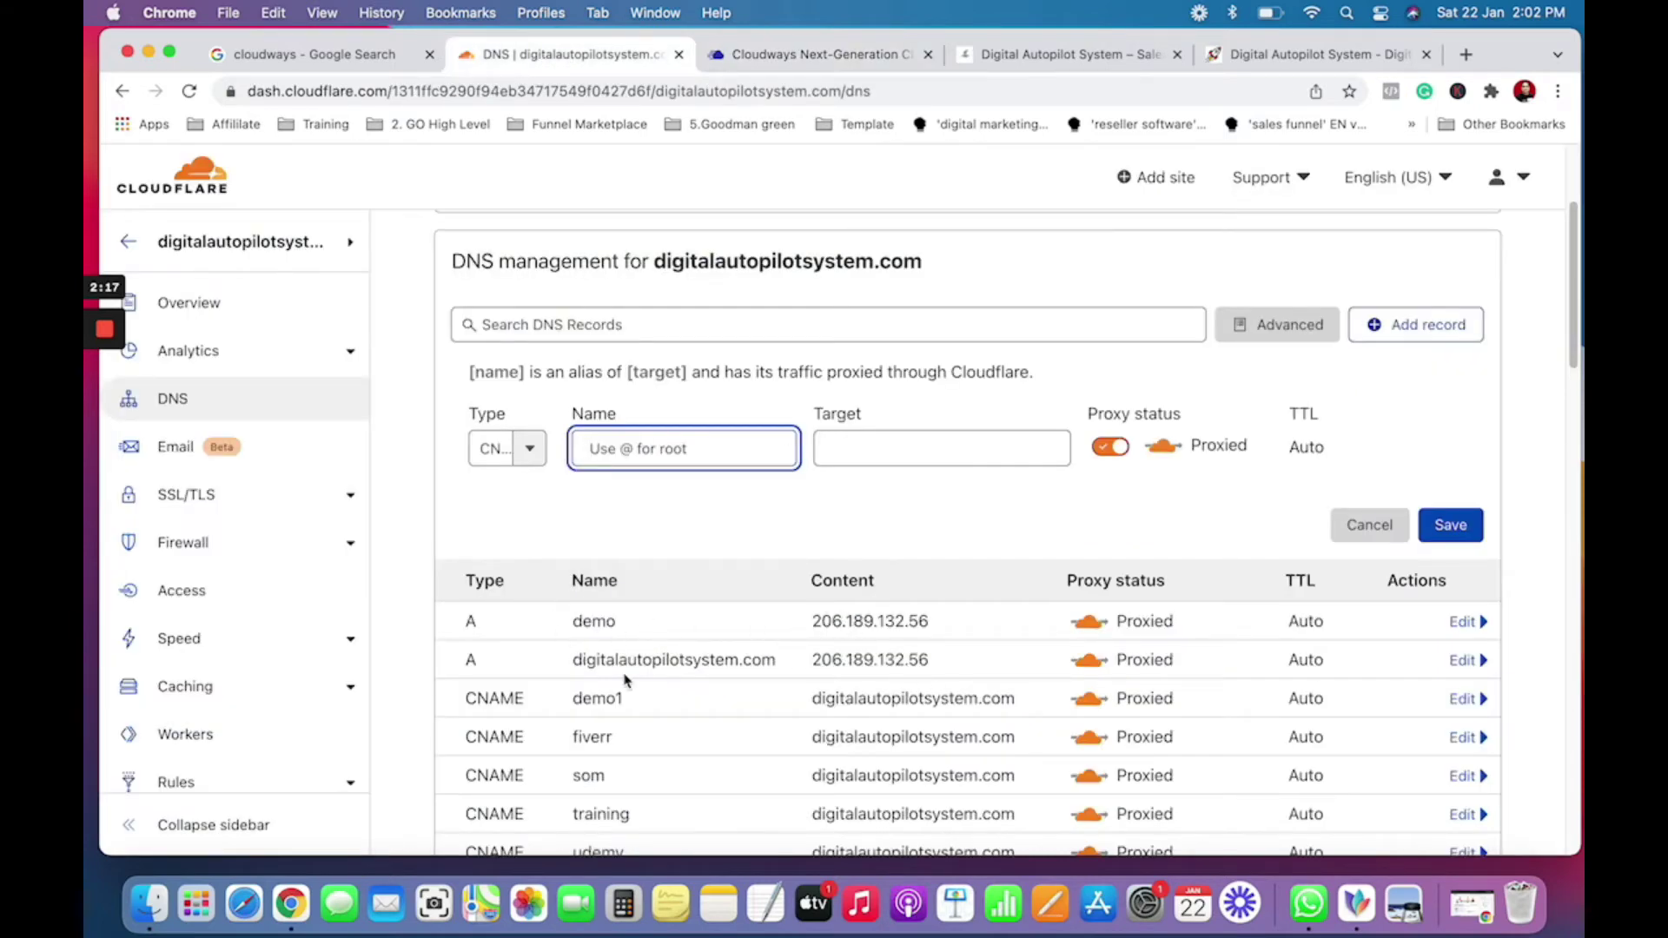
# Step: Highlight the root domain digitalautopilotsystem.com and reconfirm CNAME as the record type
pyautogui.moveTo(573, 663); pyautogui.dragTo(791, 663)
pyautogui.press('super+c')
pyautogui.click(1270, 57)
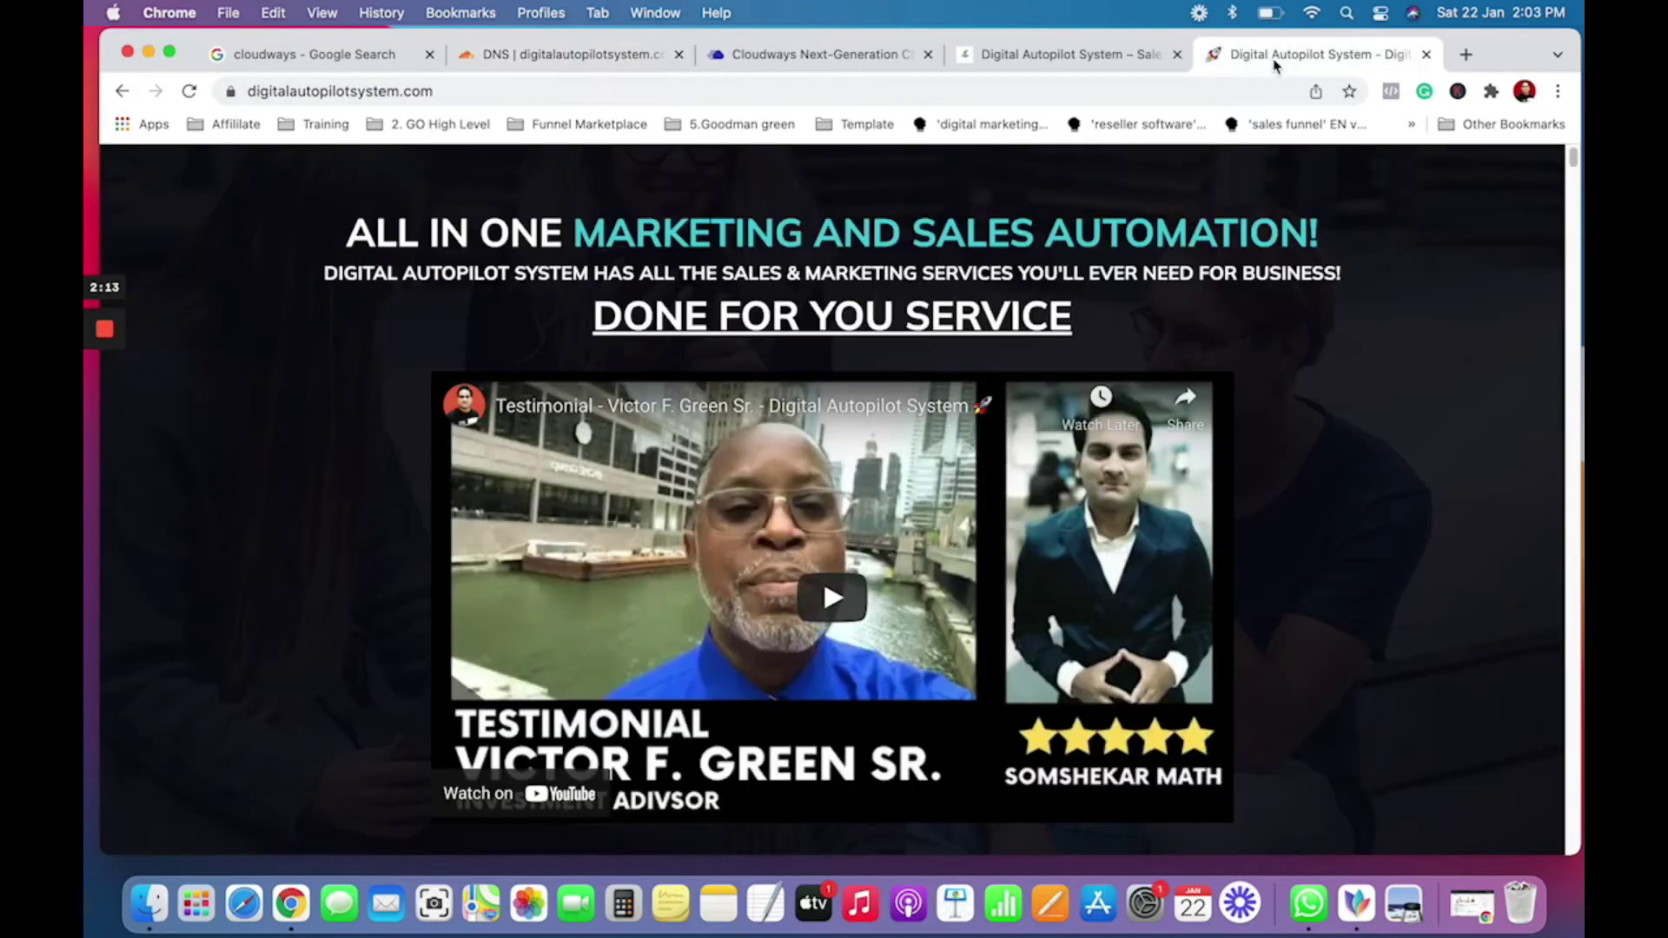
pyautogui.click(614, 61)
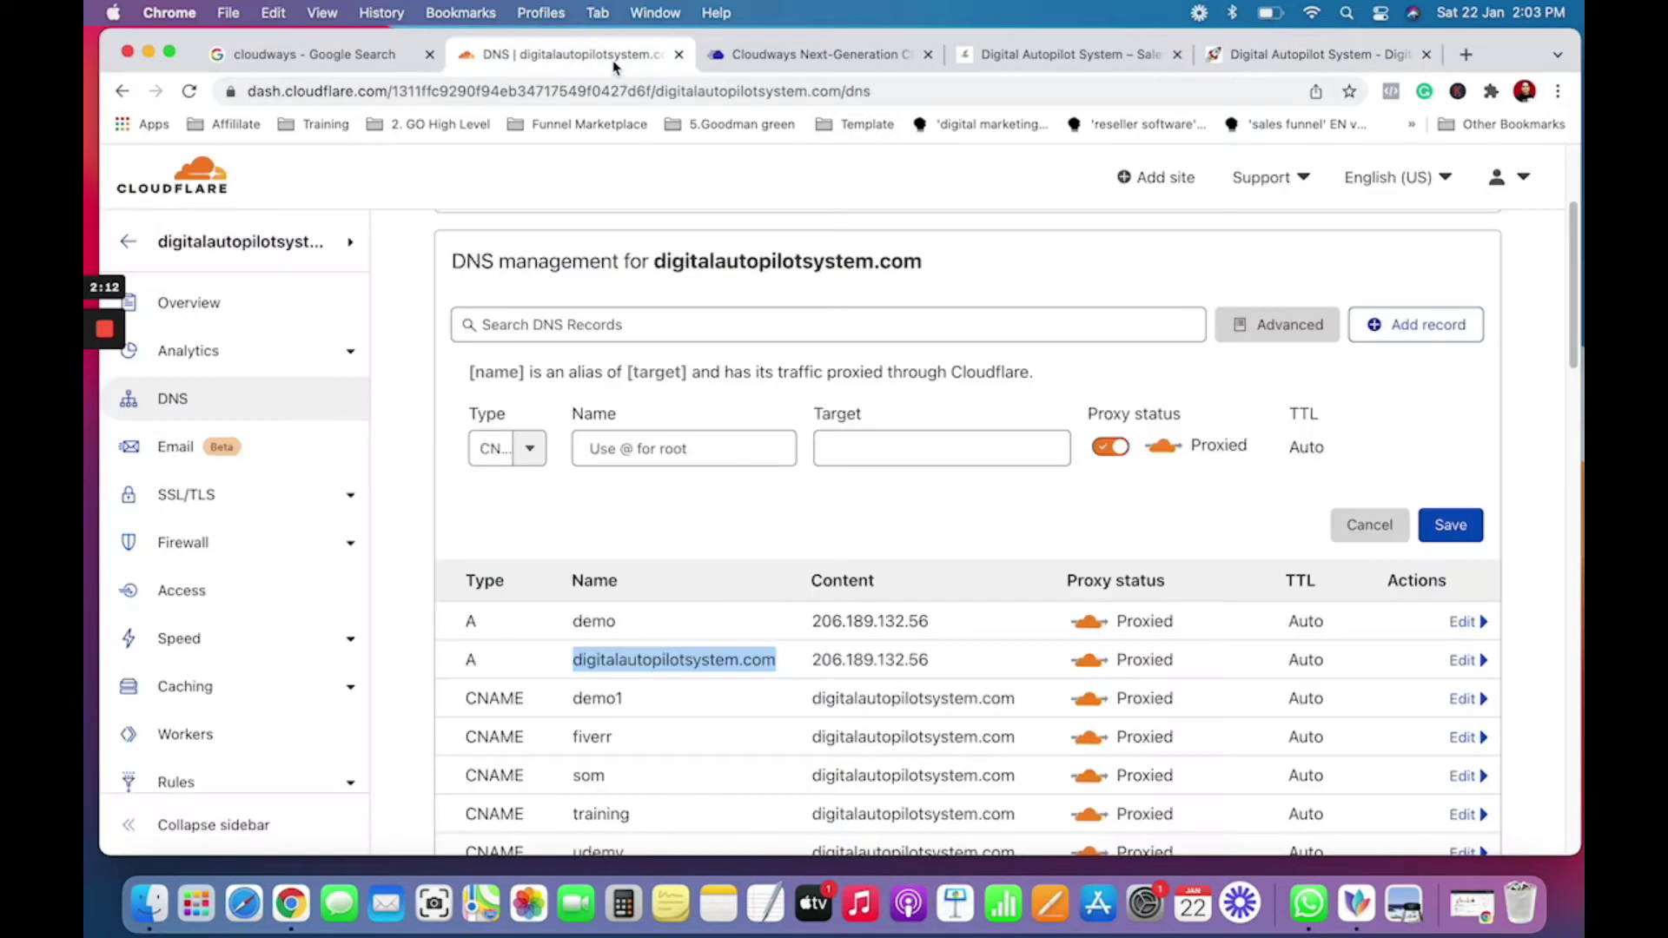
pyautogui.click(636, 480)
pyautogui.click(499, 448)
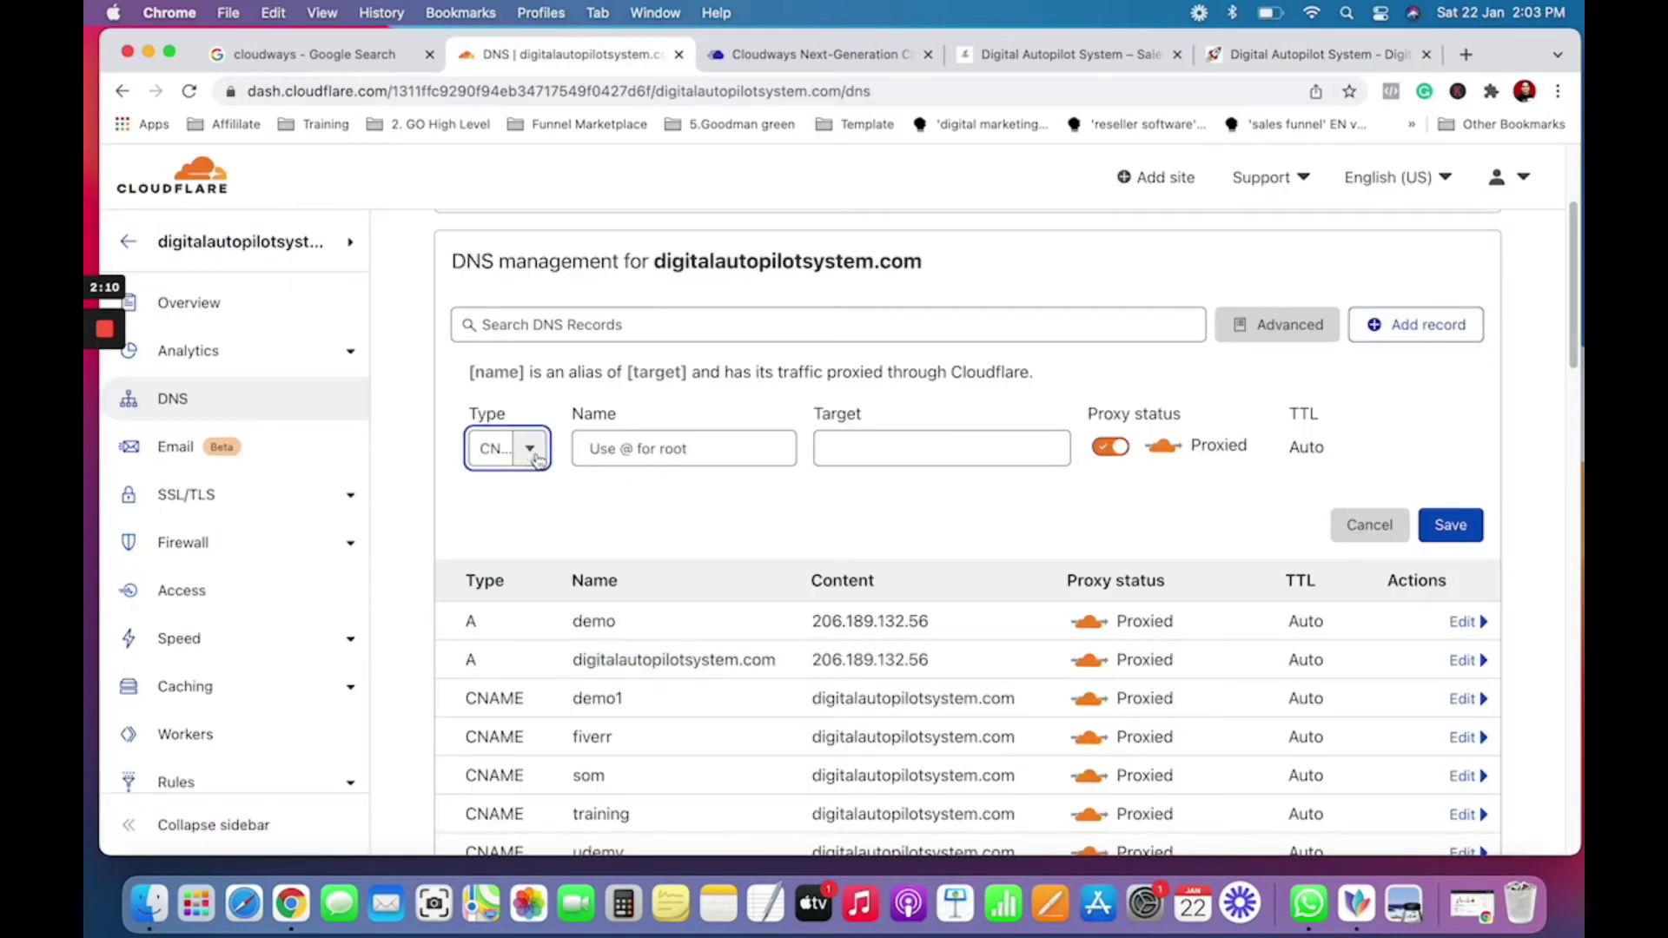
pyautogui.click(528, 449)
pyautogui.click(515, 657)
pyautogui.click(614, 450)
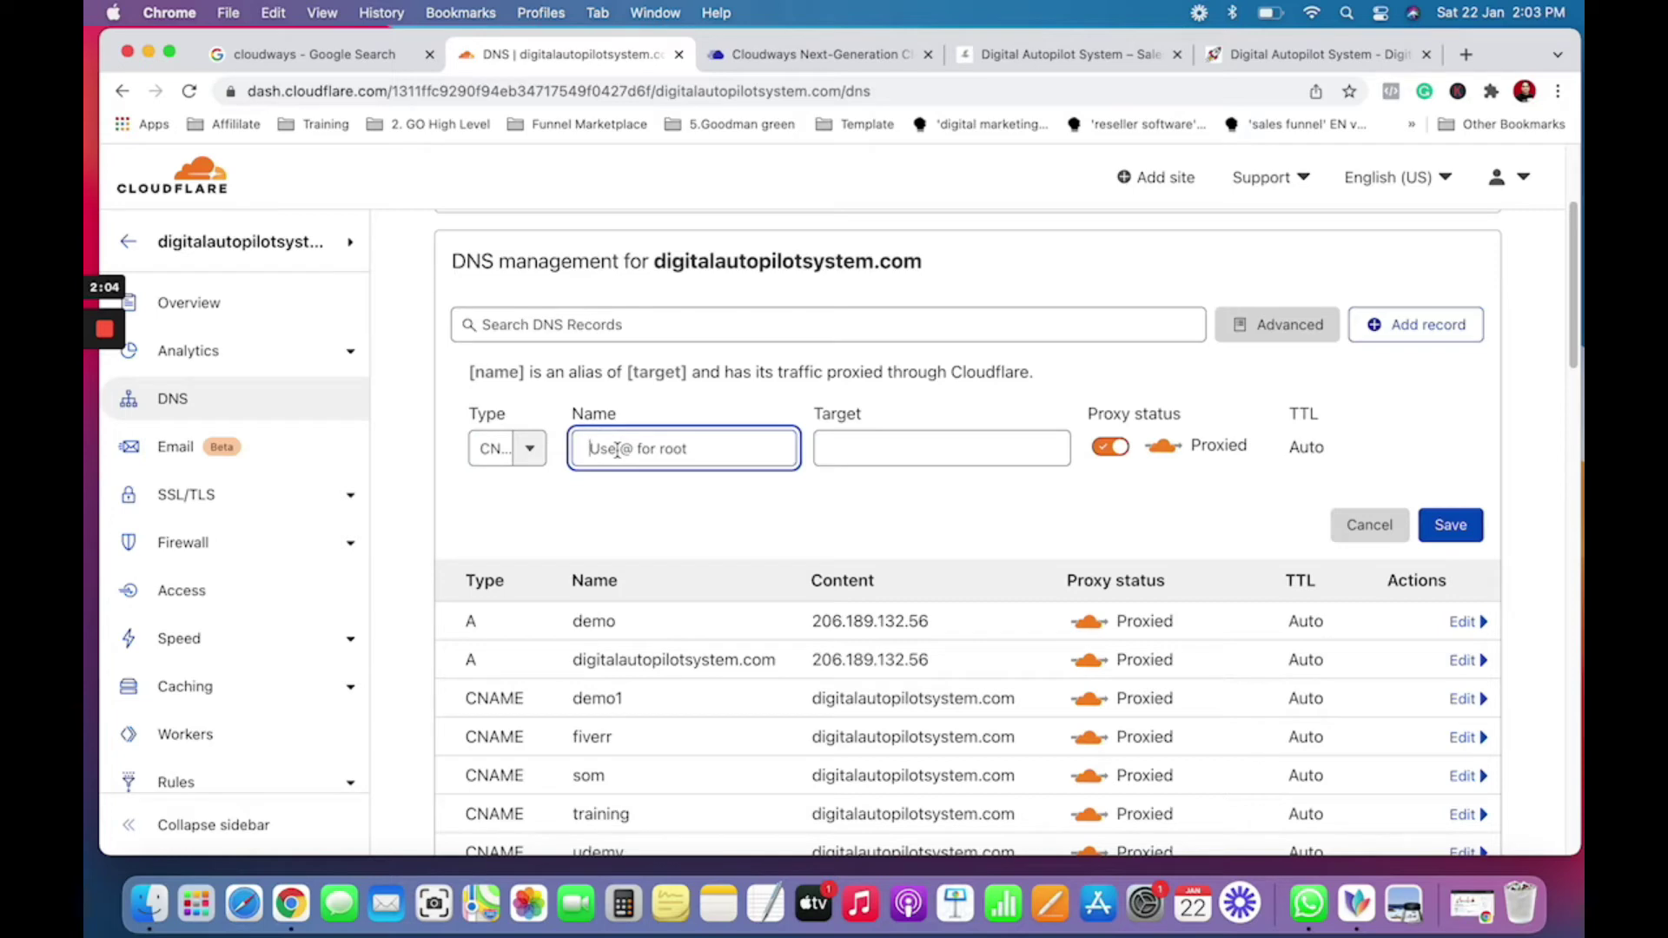
# Step: Name the CNAME record Facebook with target digitalautopilotsystem.com
pyautogui.write('Facebook')
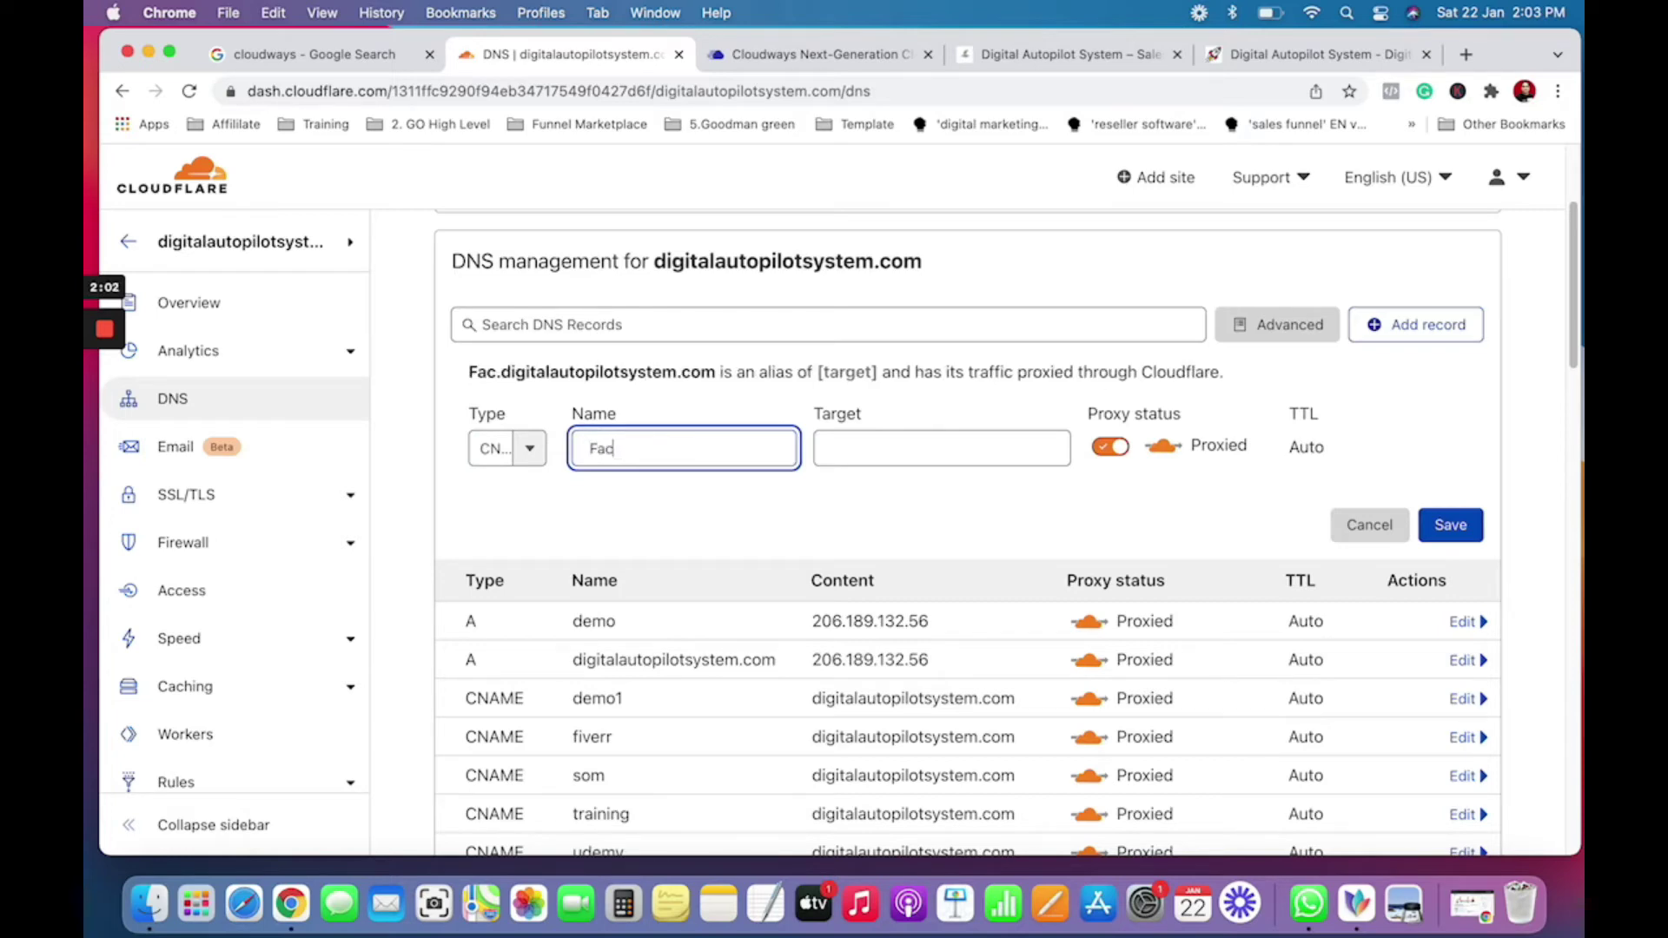
pyautogui.click(895, 447)
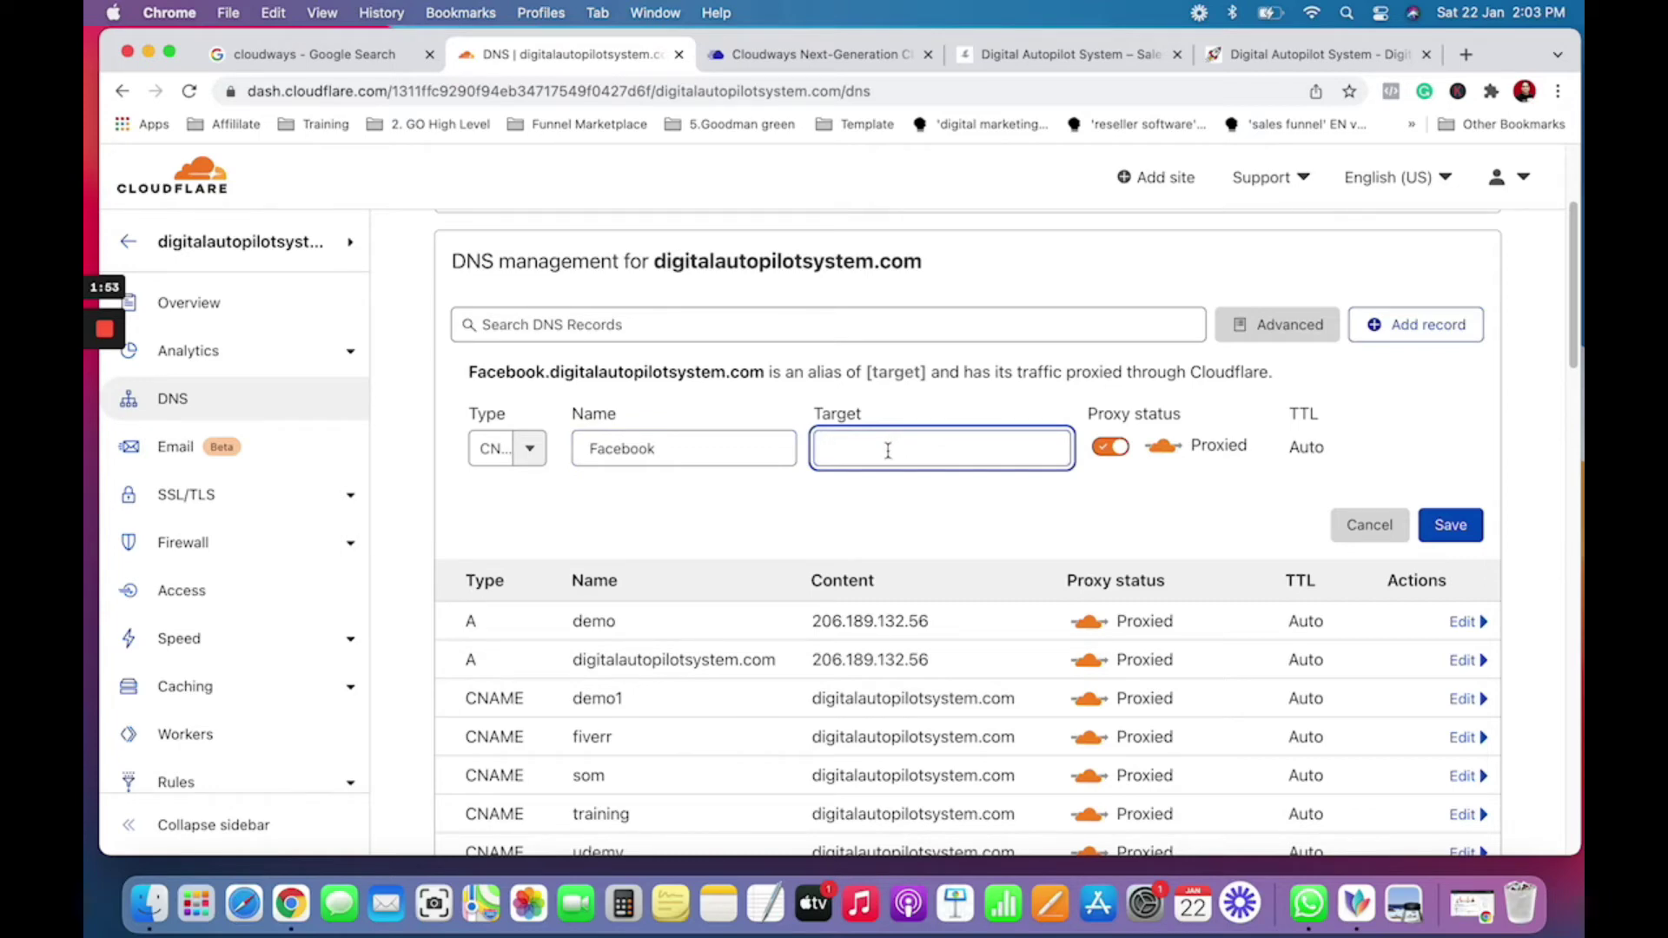
pyautogui.press('super+v')
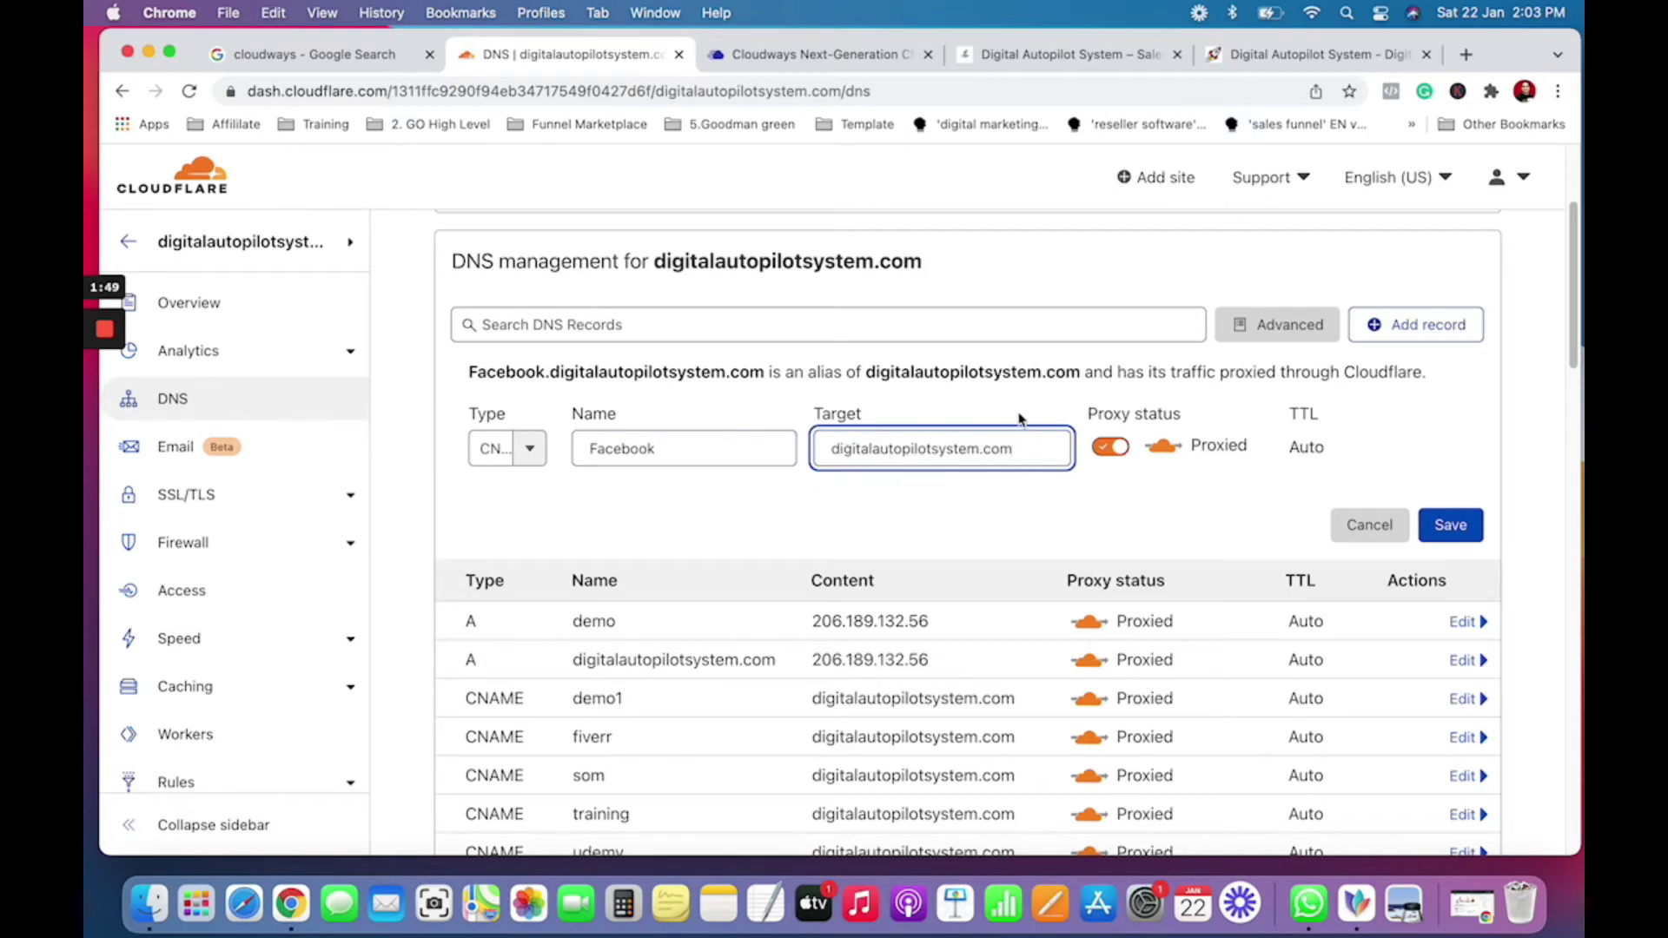
# Step: Save the proxied facebook CNAME record and go back to the Cloudways access details
pyautogui.click(1033, 56)
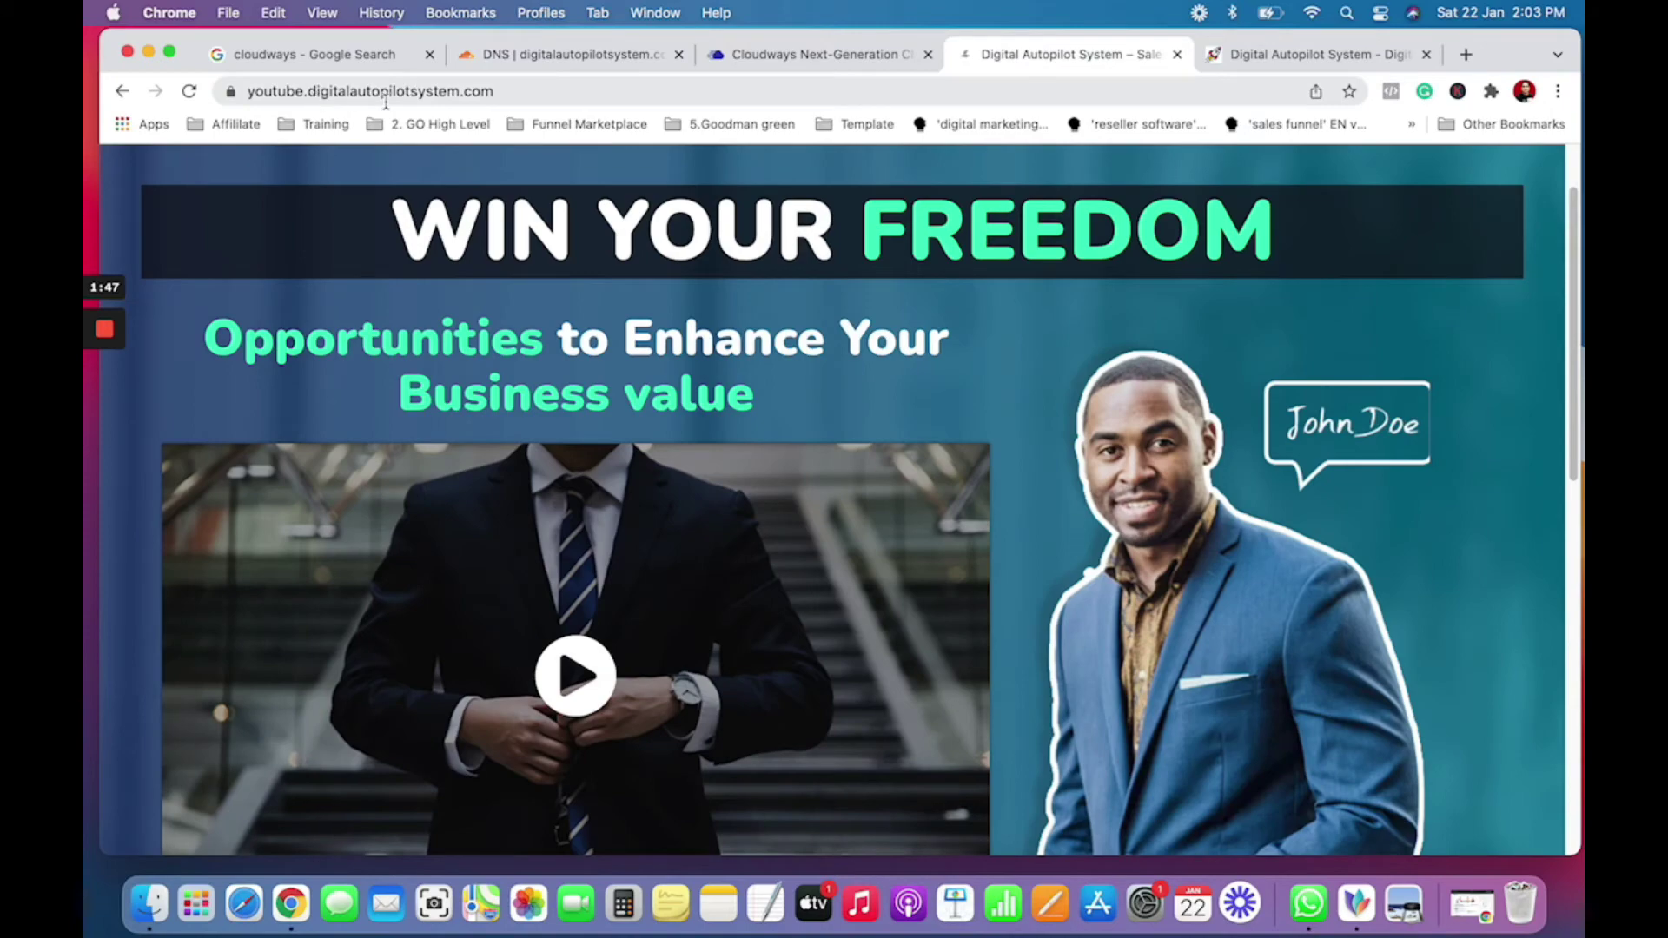
pyautogui.click(781, 55)
pyautogui.click(581, 56)
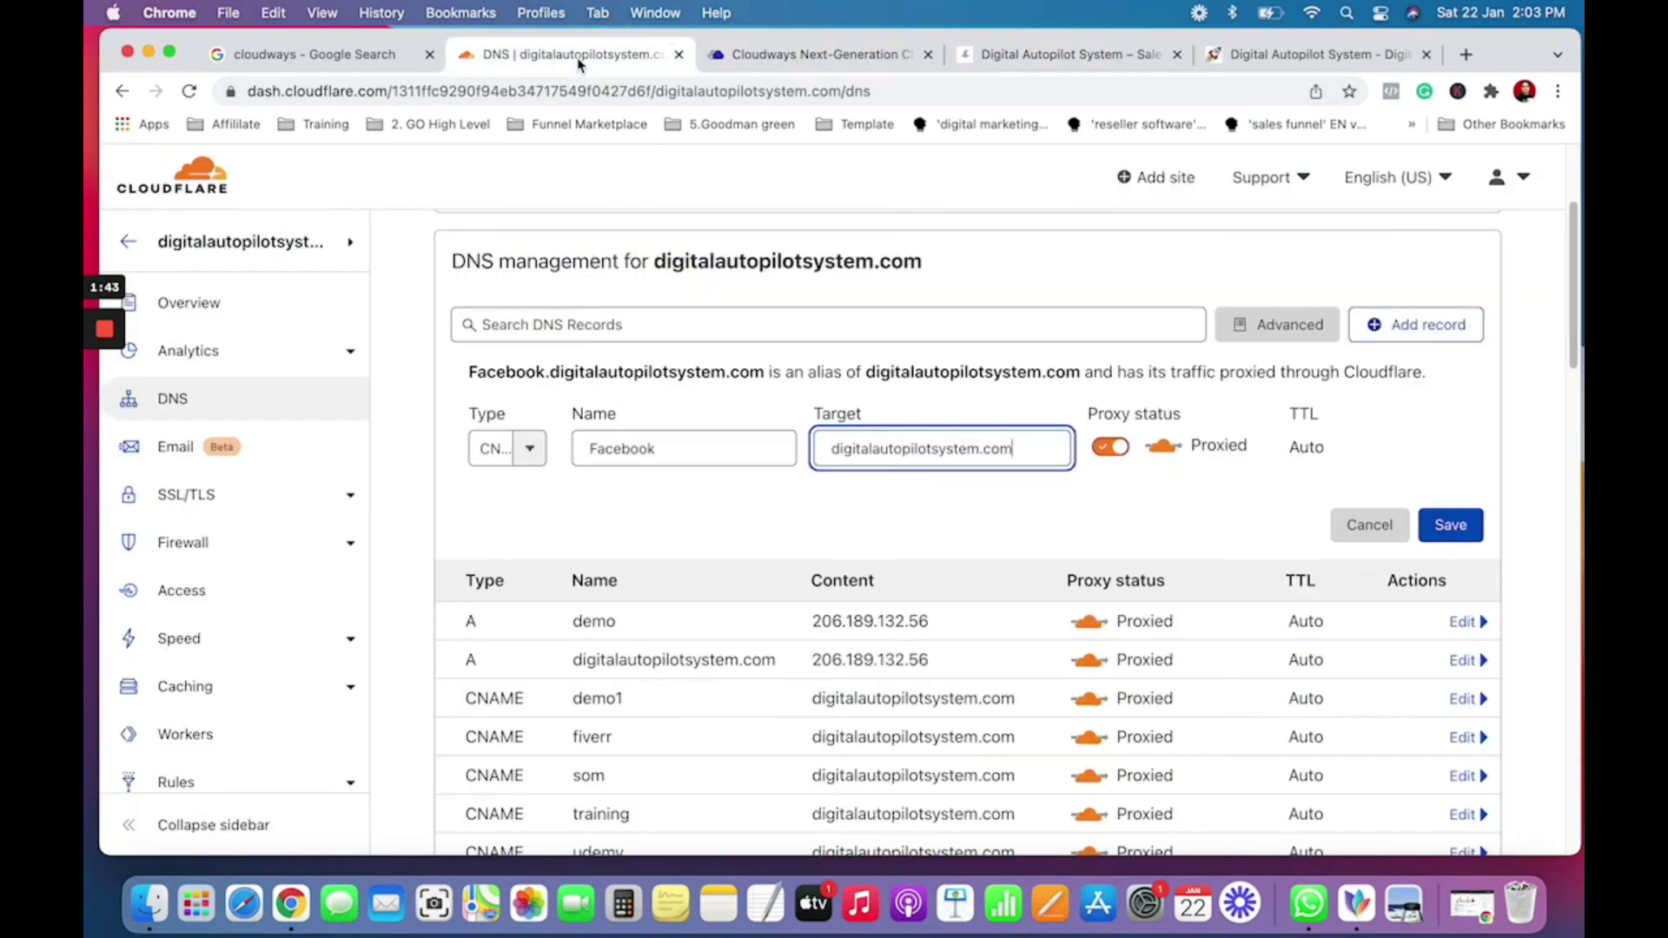
pyautogui.click(675, 452)
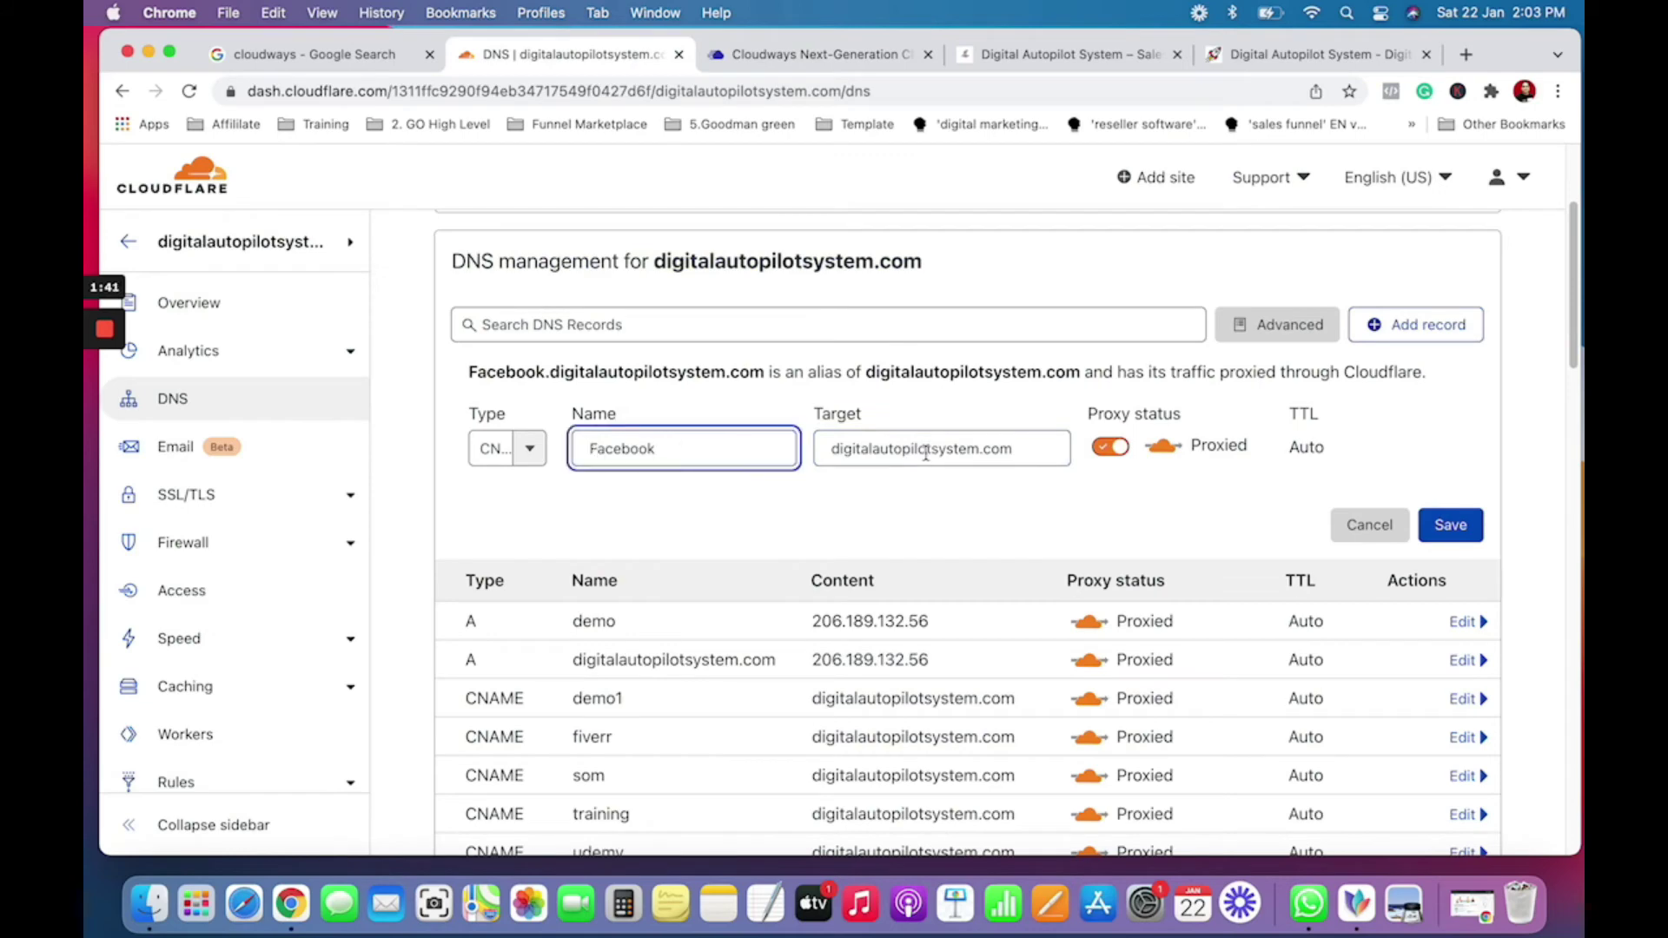
pyautogui.click(1453, 526)
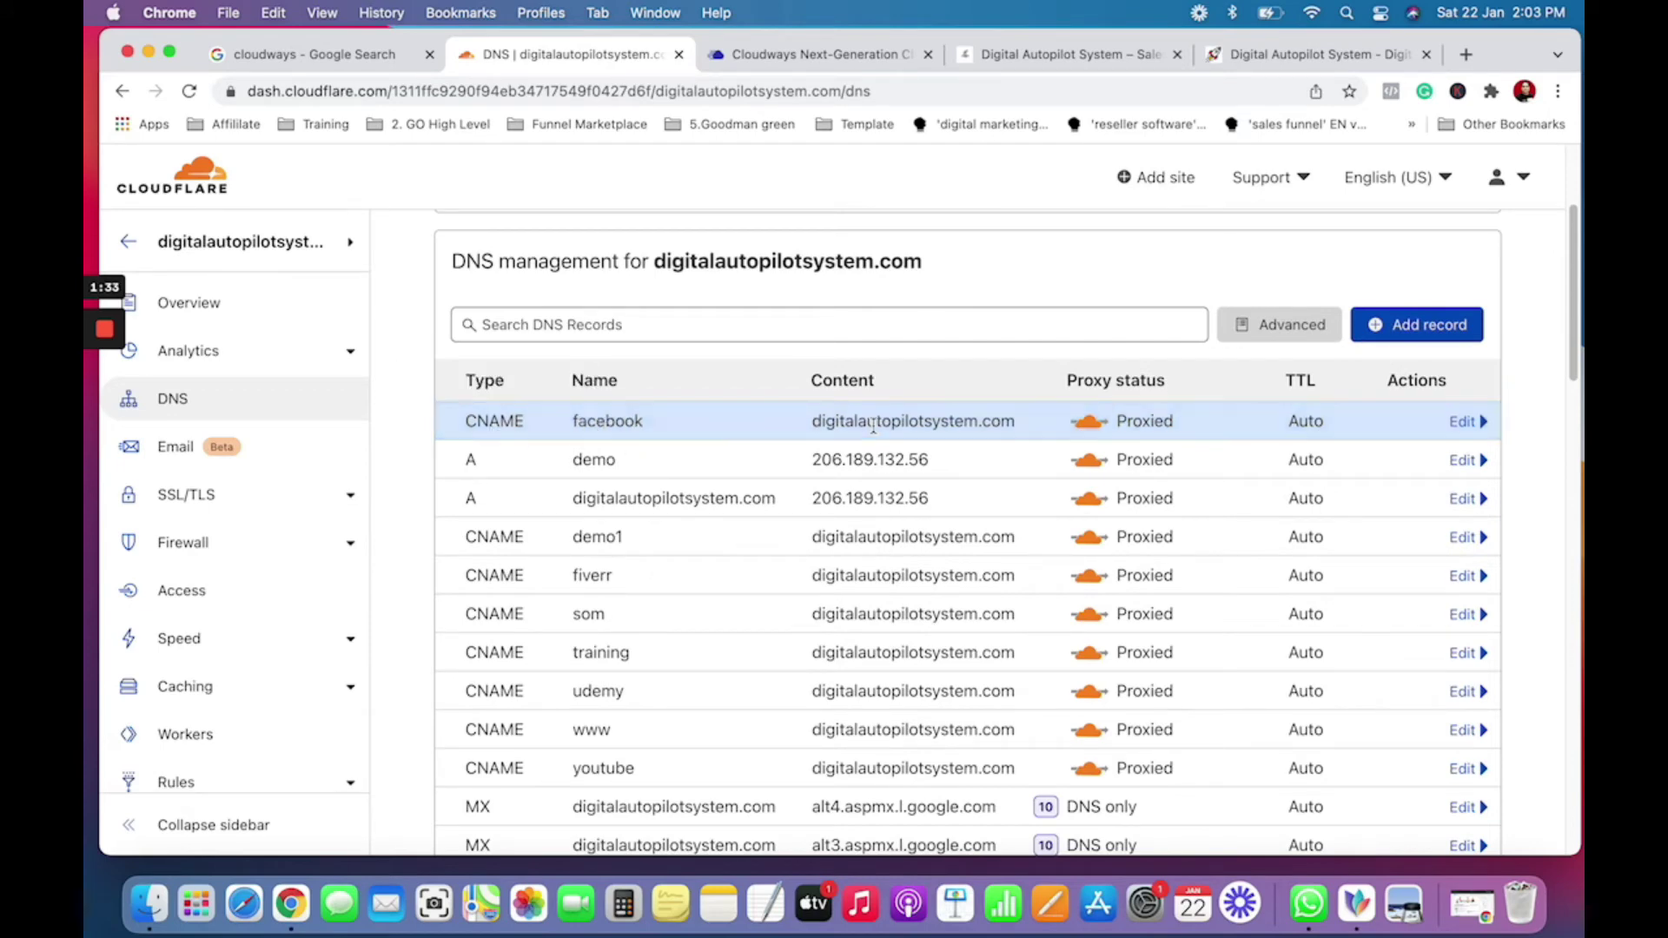
pyautogui.click(812, 55)
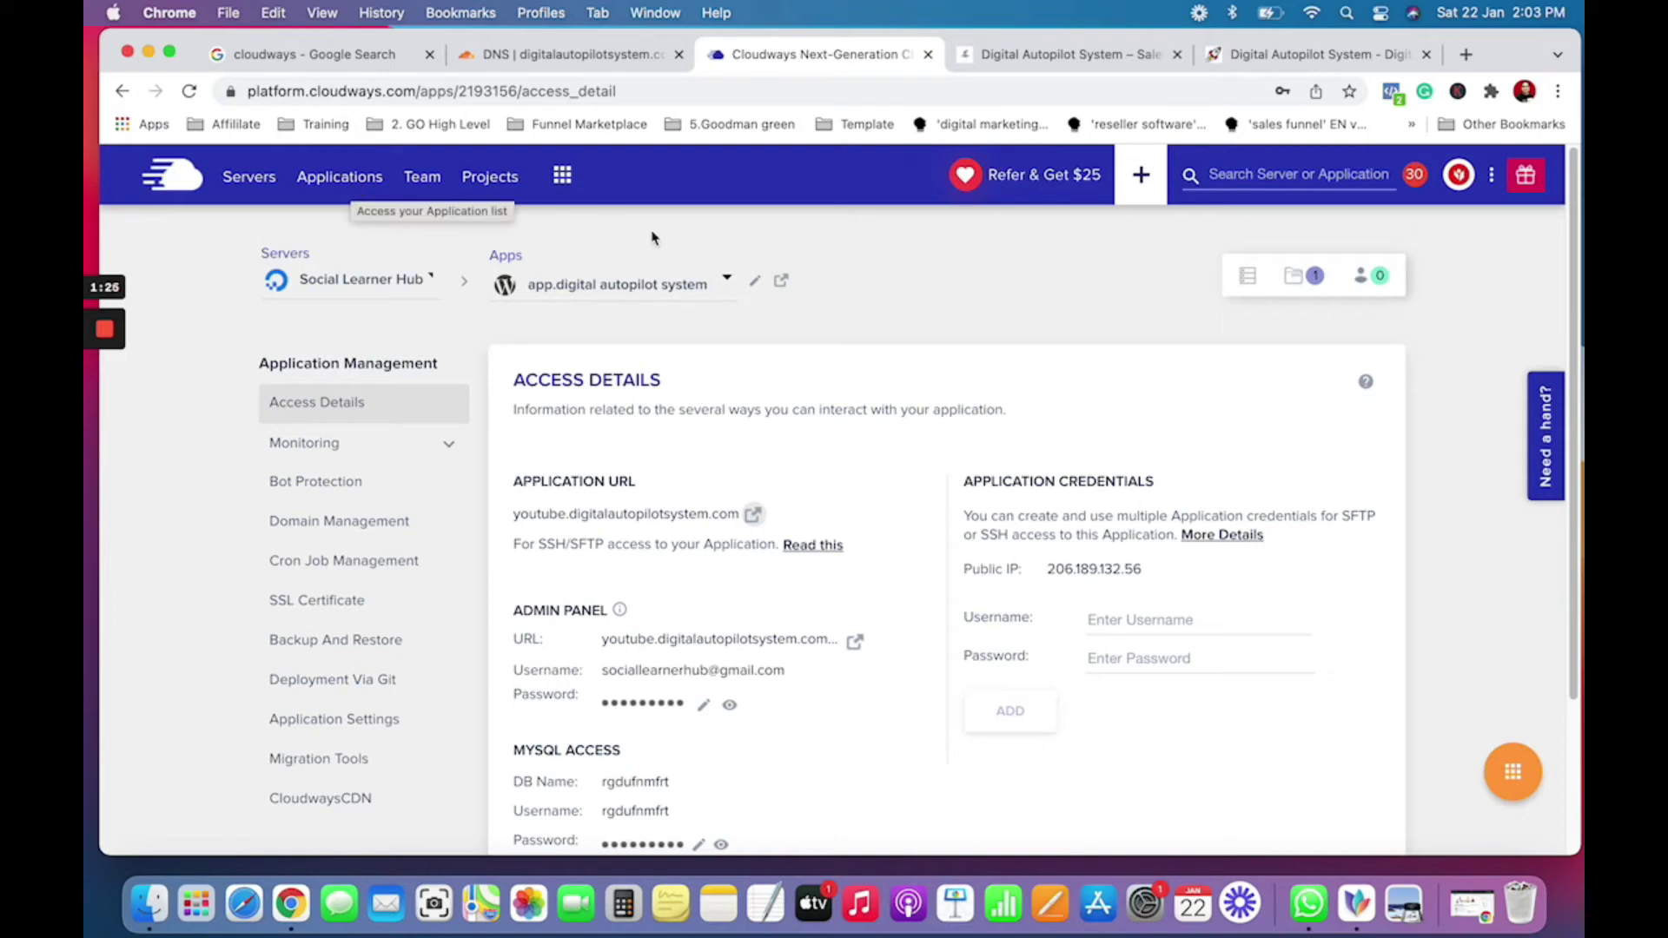
# Step: Begin adding an application on the Social Learner Hub server
pyautogui.scroll(-3, 1018, 502)
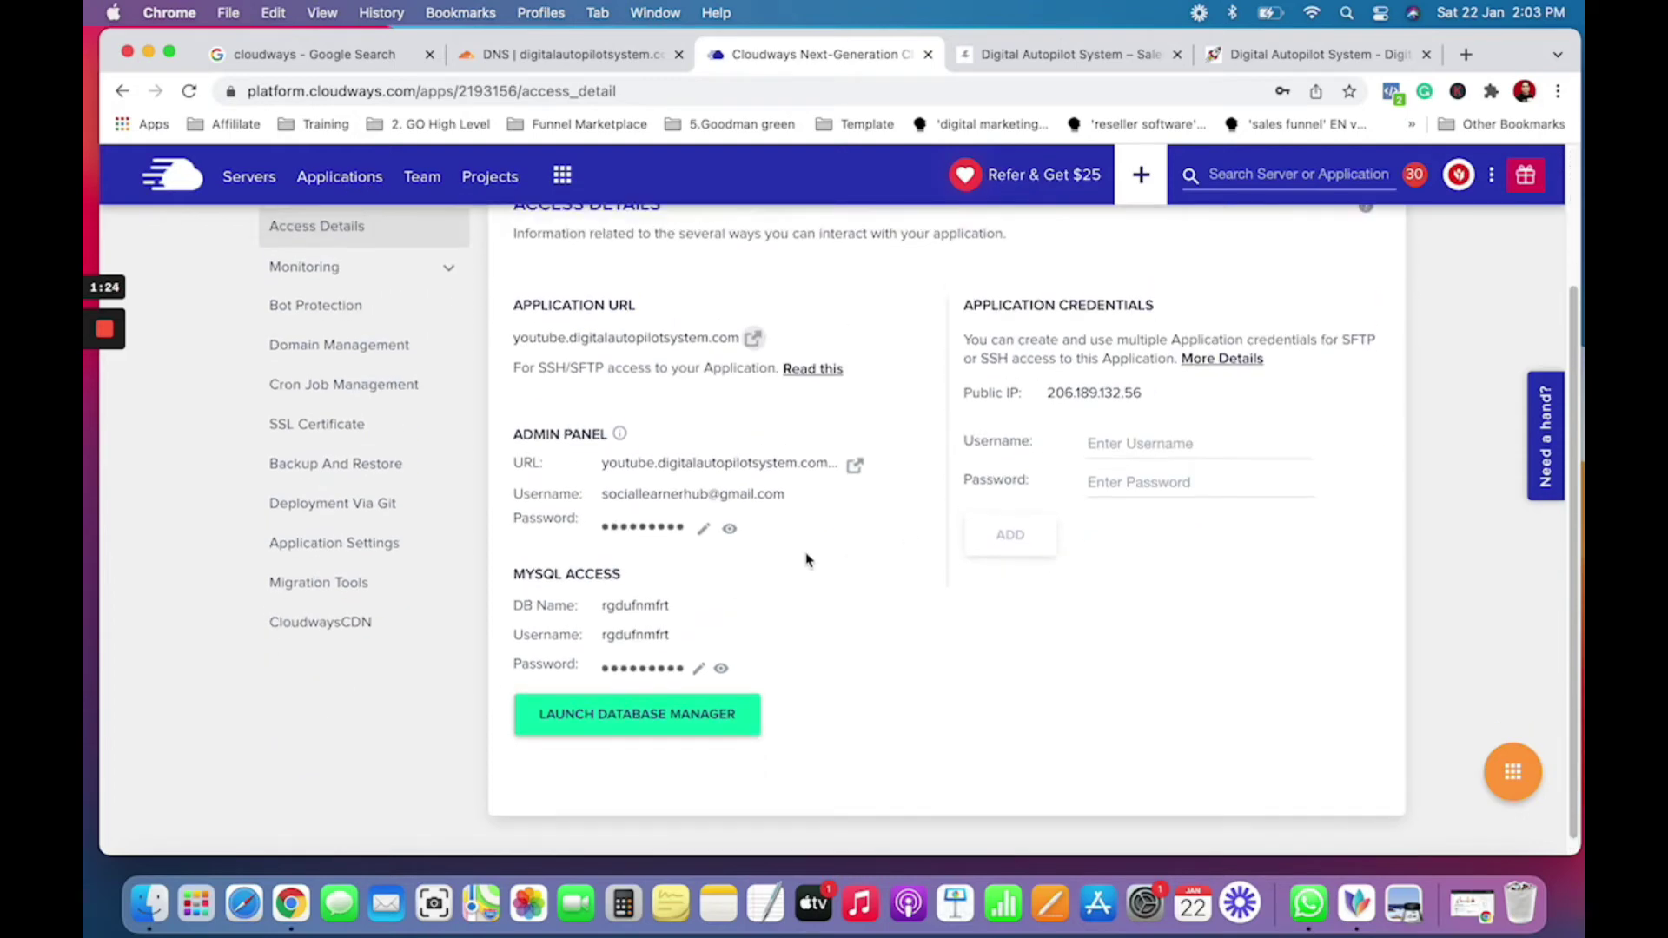
pyautogui.scroll(3, 807, 558)
pyautogui.click(359, 190)
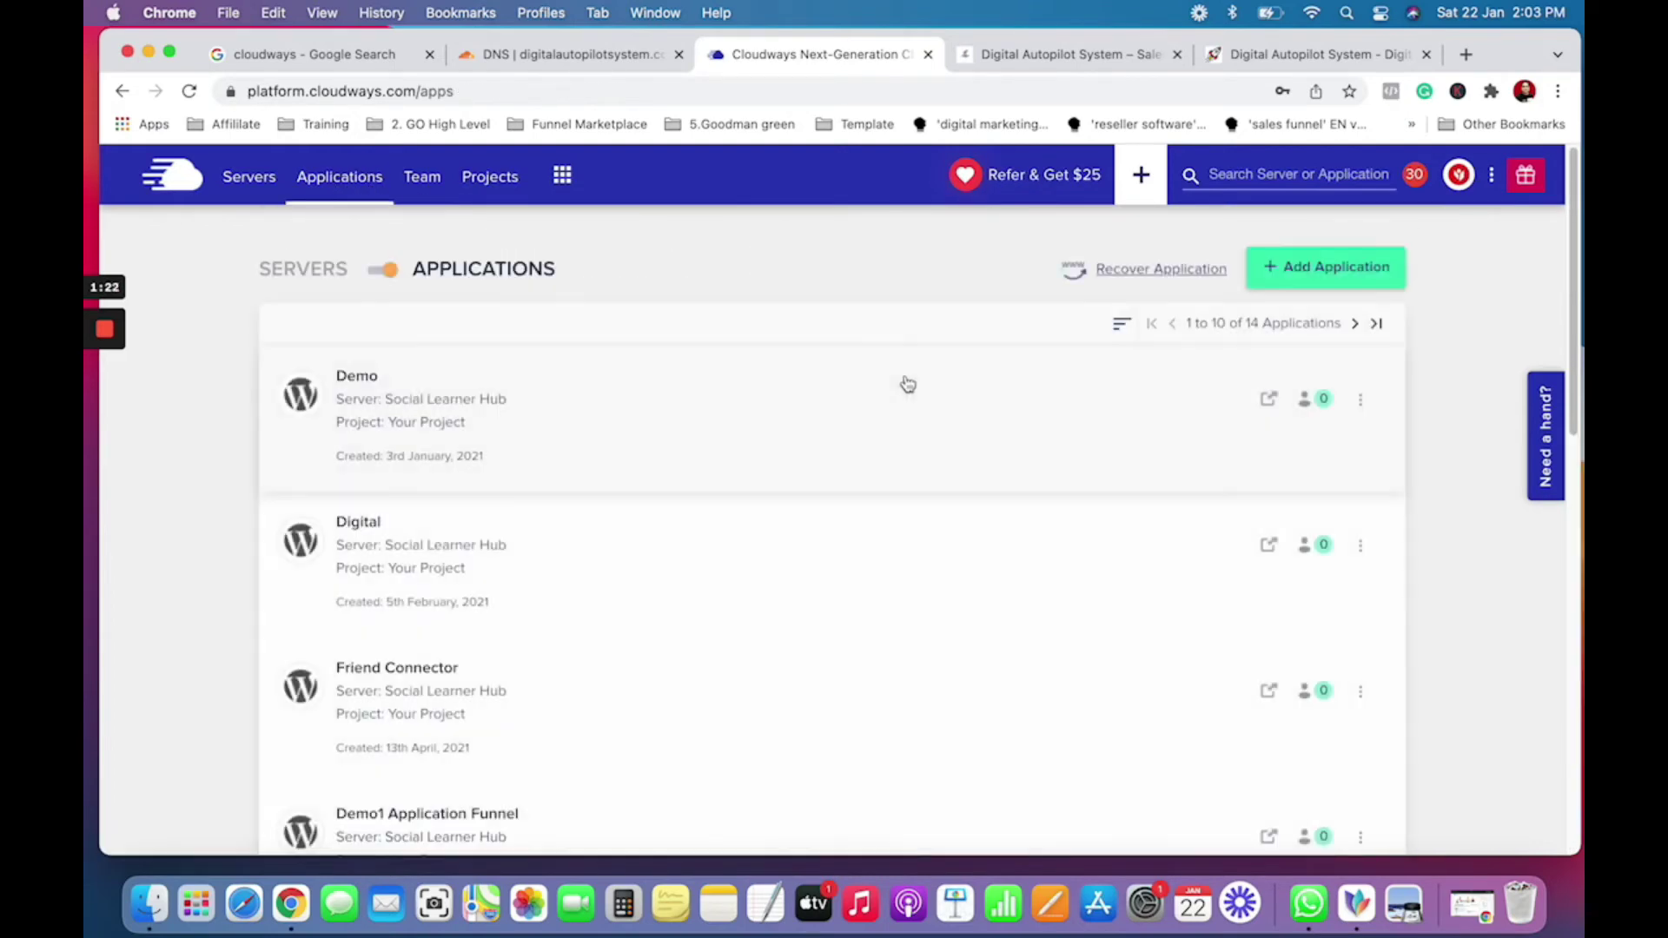
pyautogui.scroll(-3, 897, 424)
pyautogui.scroll(3, 852, 472)
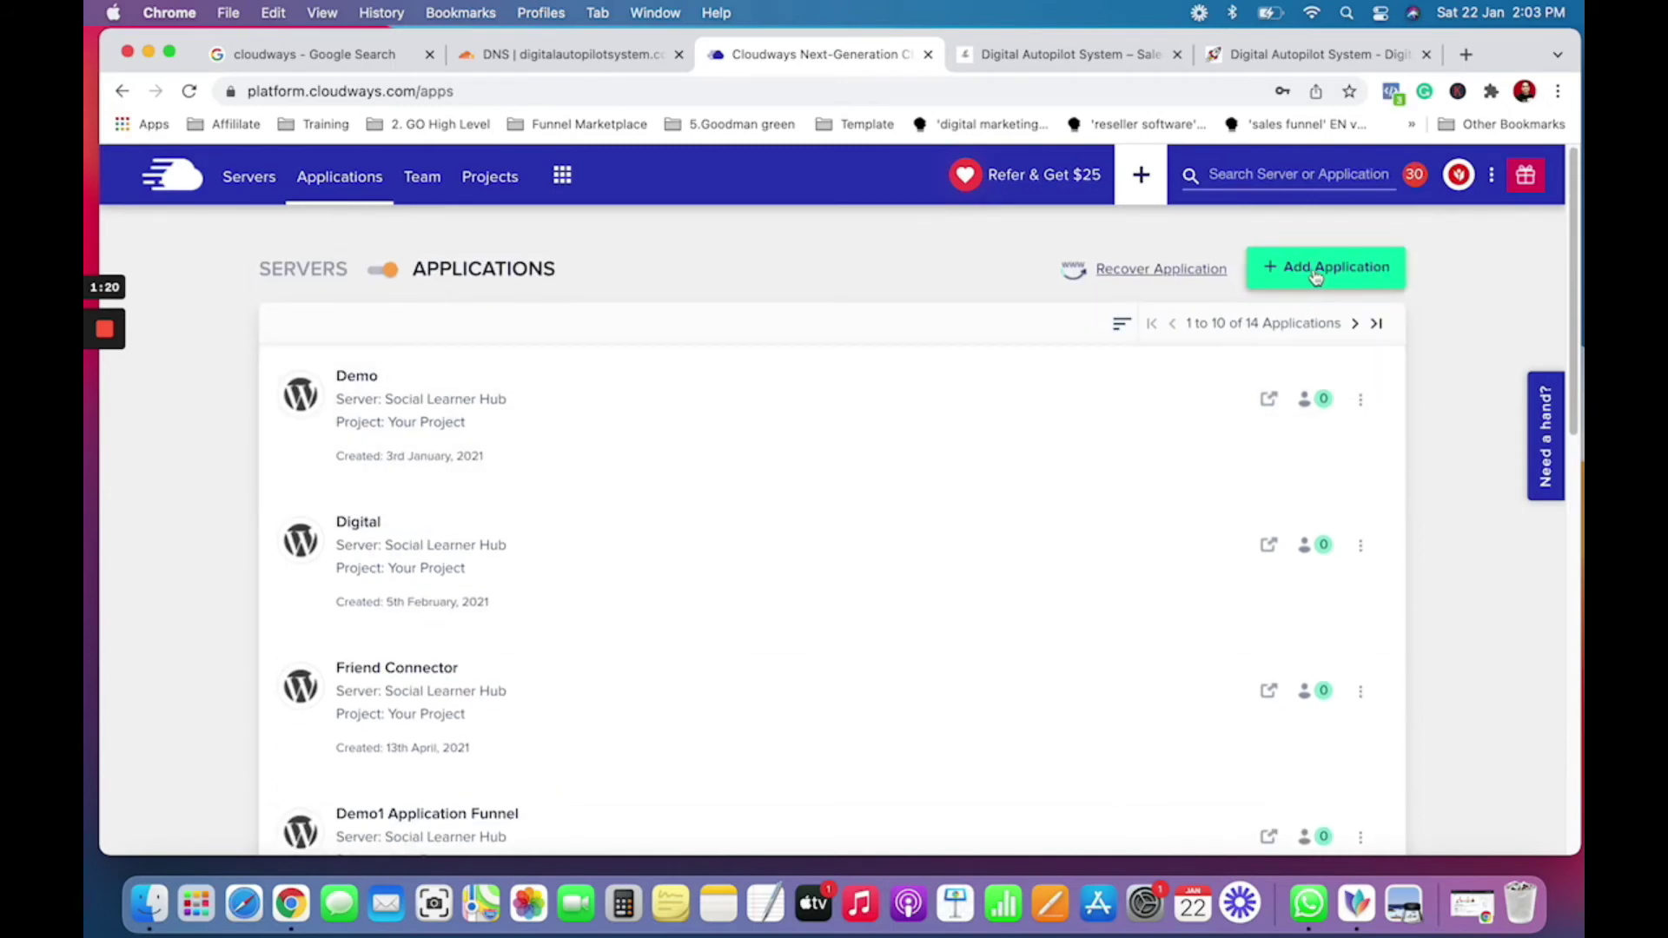
pyautogui.click(645, 500)
pyautogui.click(664, 543)
pyautogui.click(786, 575)
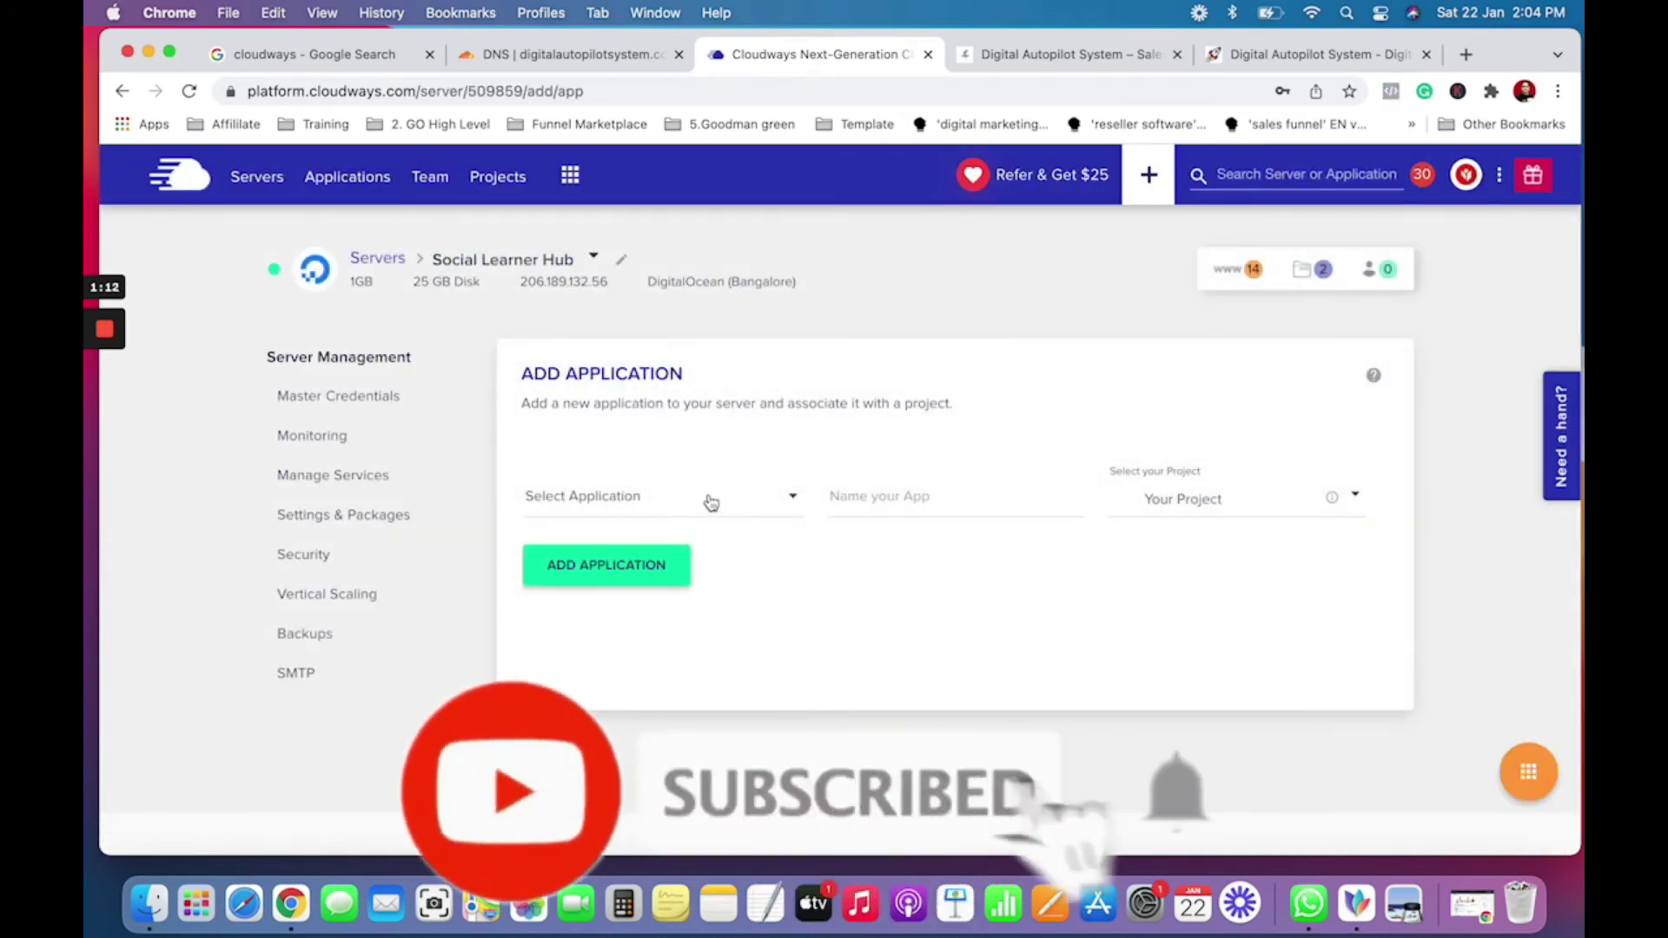
# Step: Choose WordPress Version 5.8, name the app facebook ((DAS), and add it
pyautogui.click(711, 502)
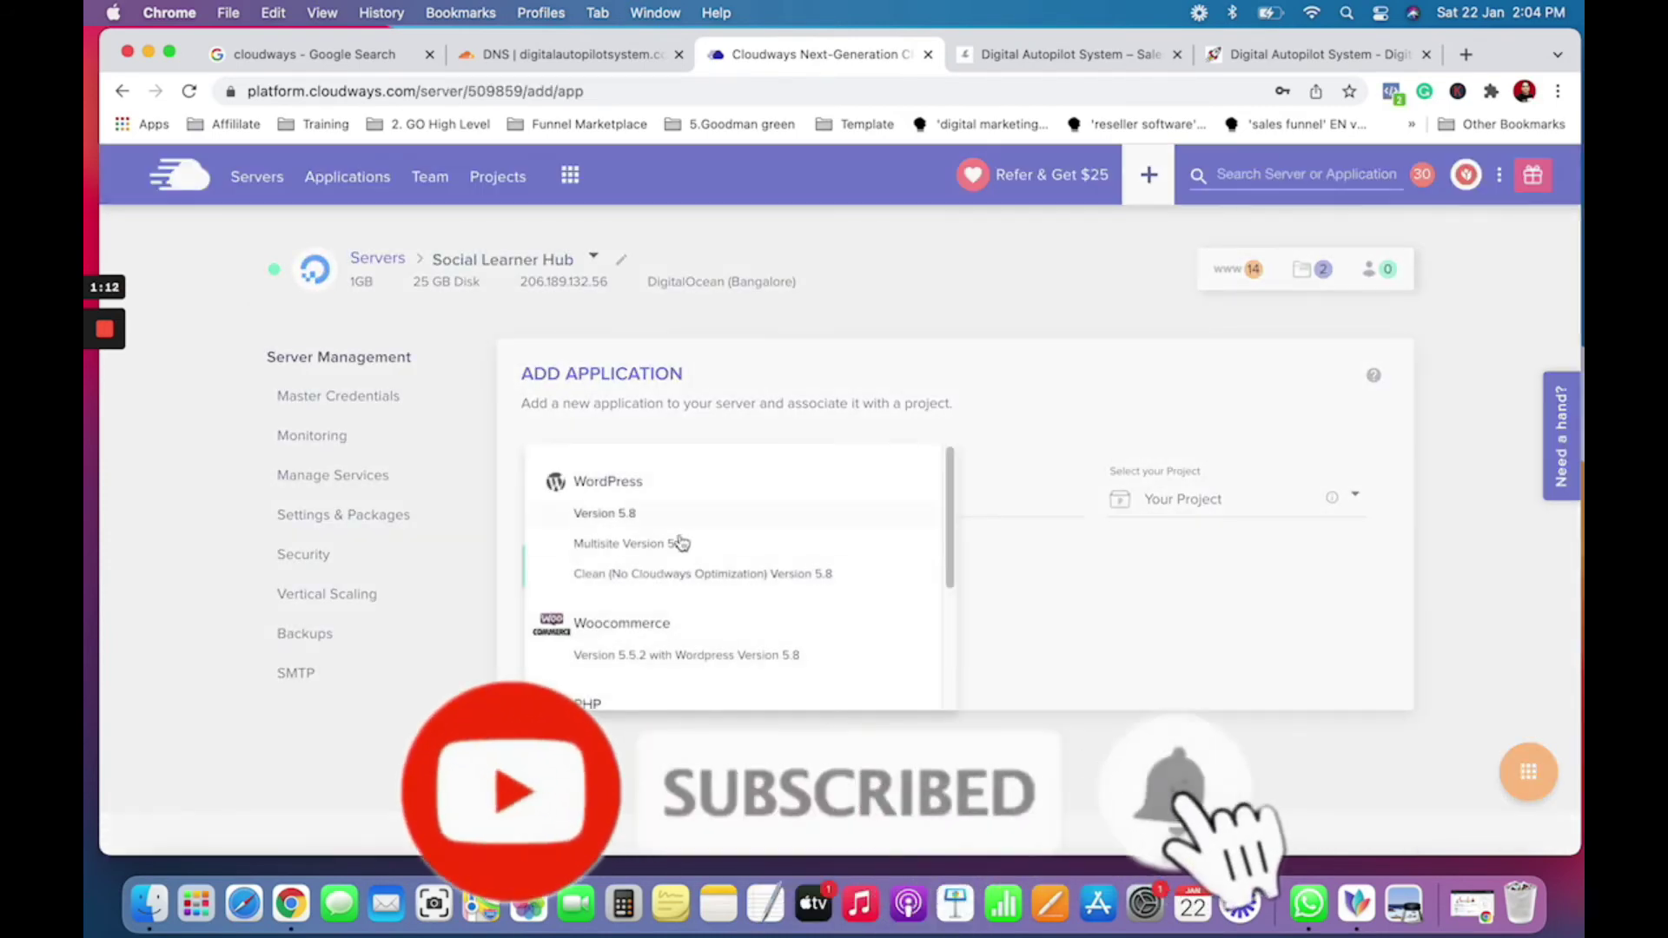
pyautogui.click(612, 513)
pyautogui.click(927, 496)
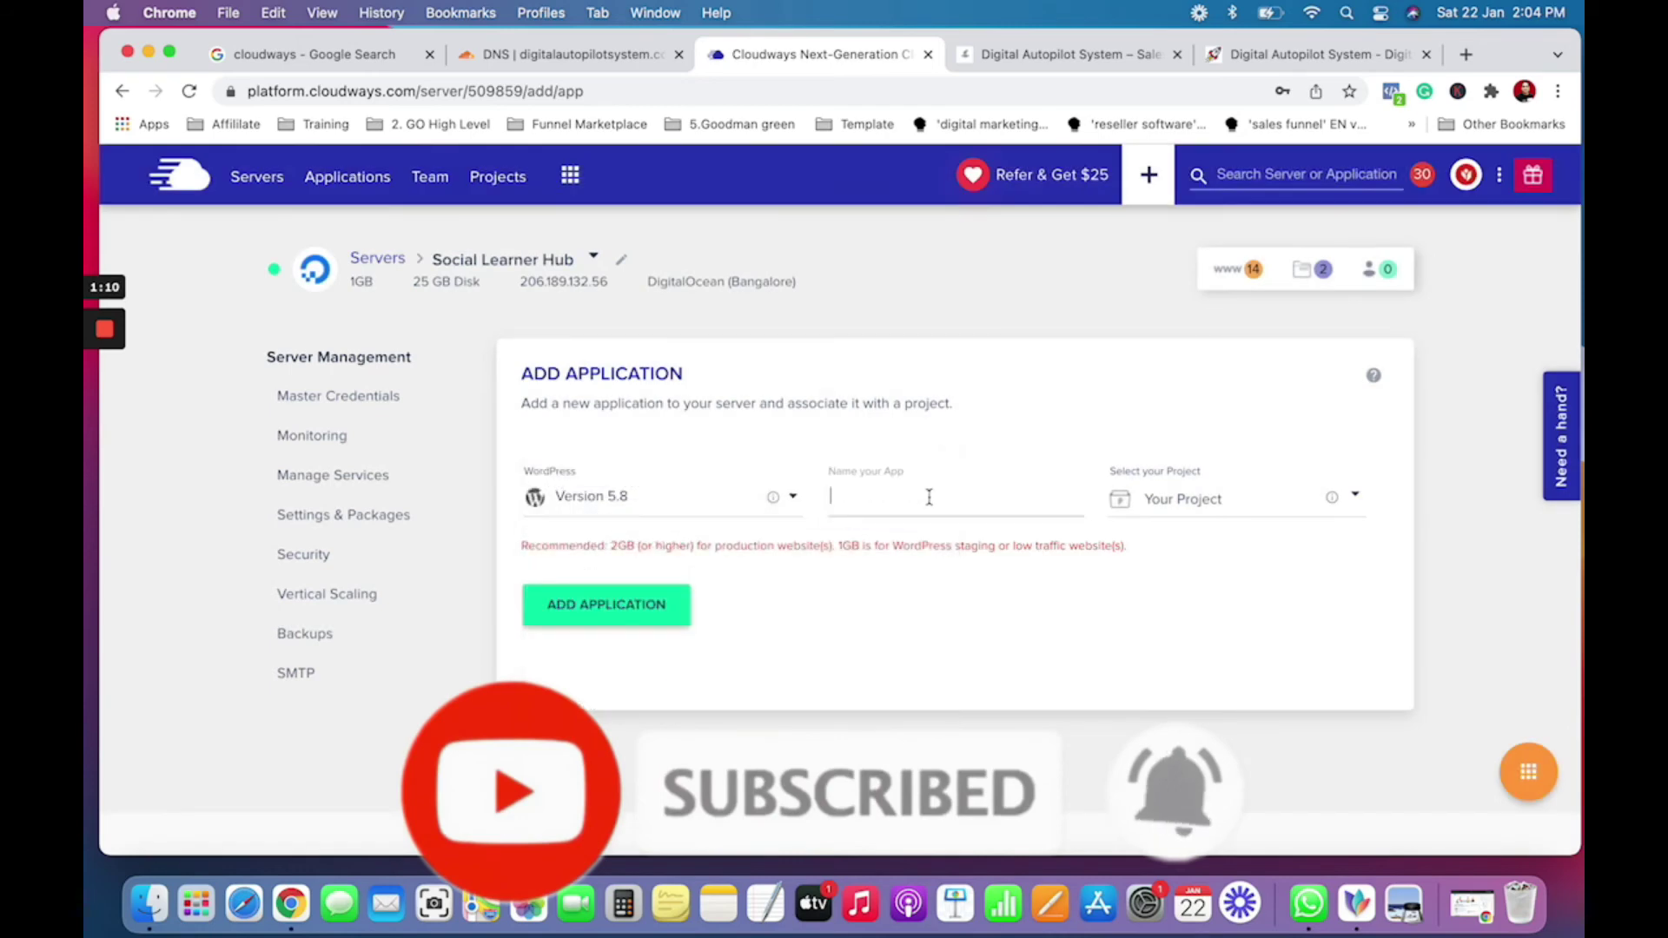
pyautogui.write('facebook (SA')
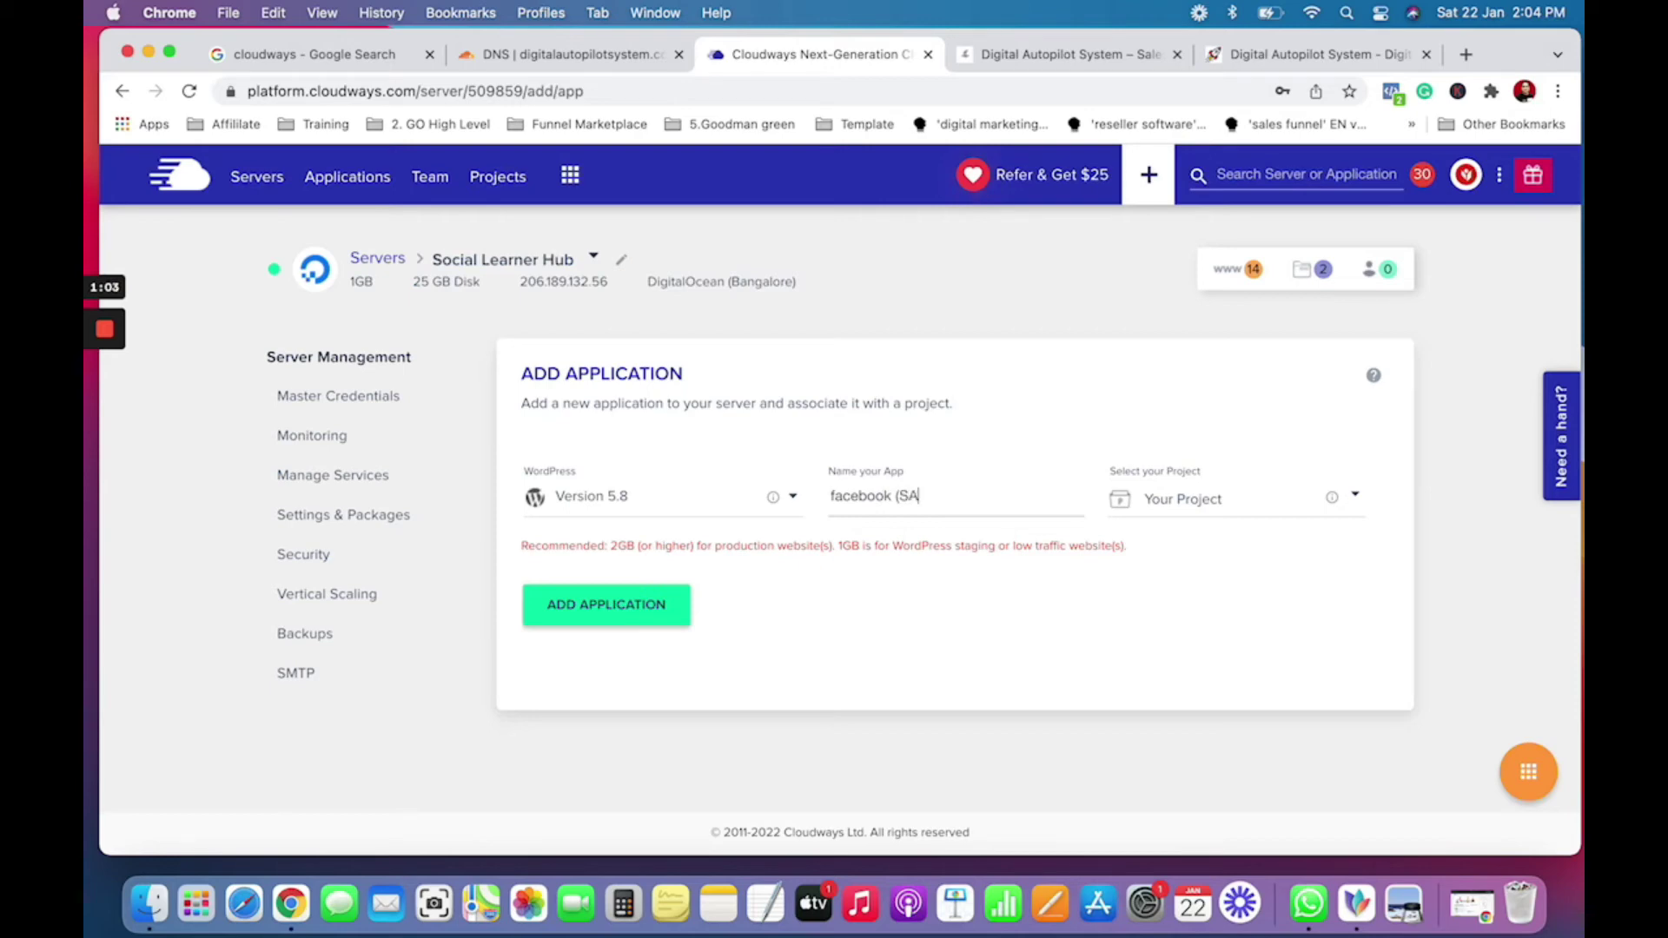
pyautogui.press('BackSpace')
pyautogui.press('BackSpace')
pyautogui.press('BackSpace')
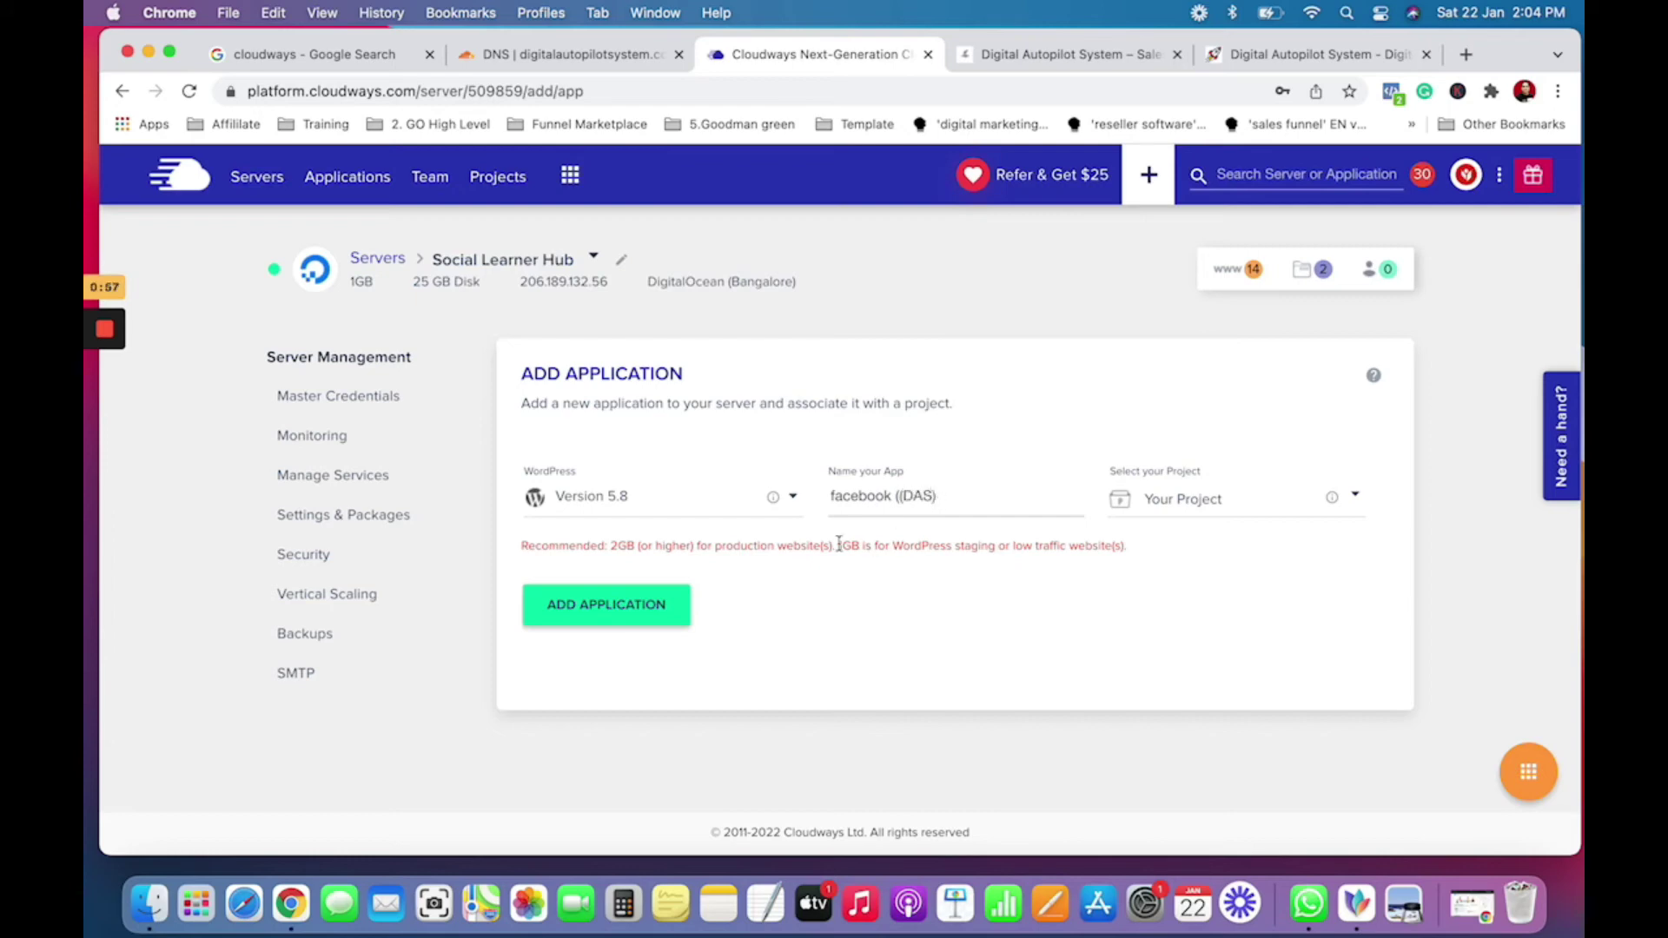
pyautogui.click(660, 605)
pyautogui.moveTo(106, 335)
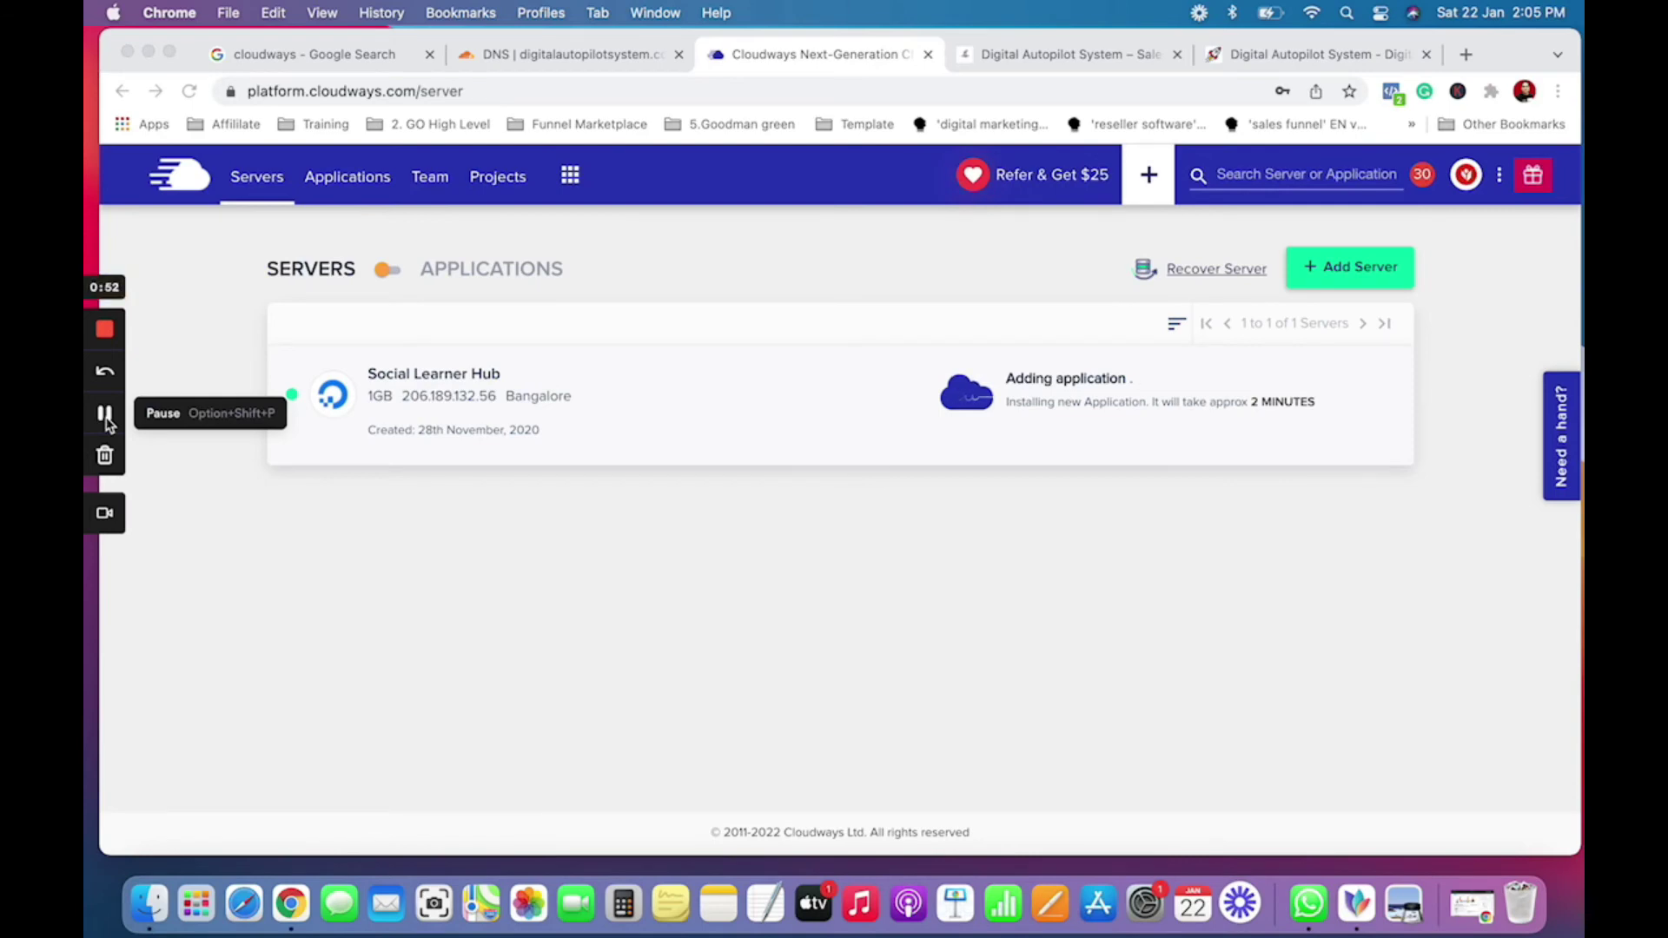
# Step: Save facebook.digitalautopilotsystem.com as the facebook ((DAS) app's primary domain in Domain Management
pyautogui.click(105, 414)
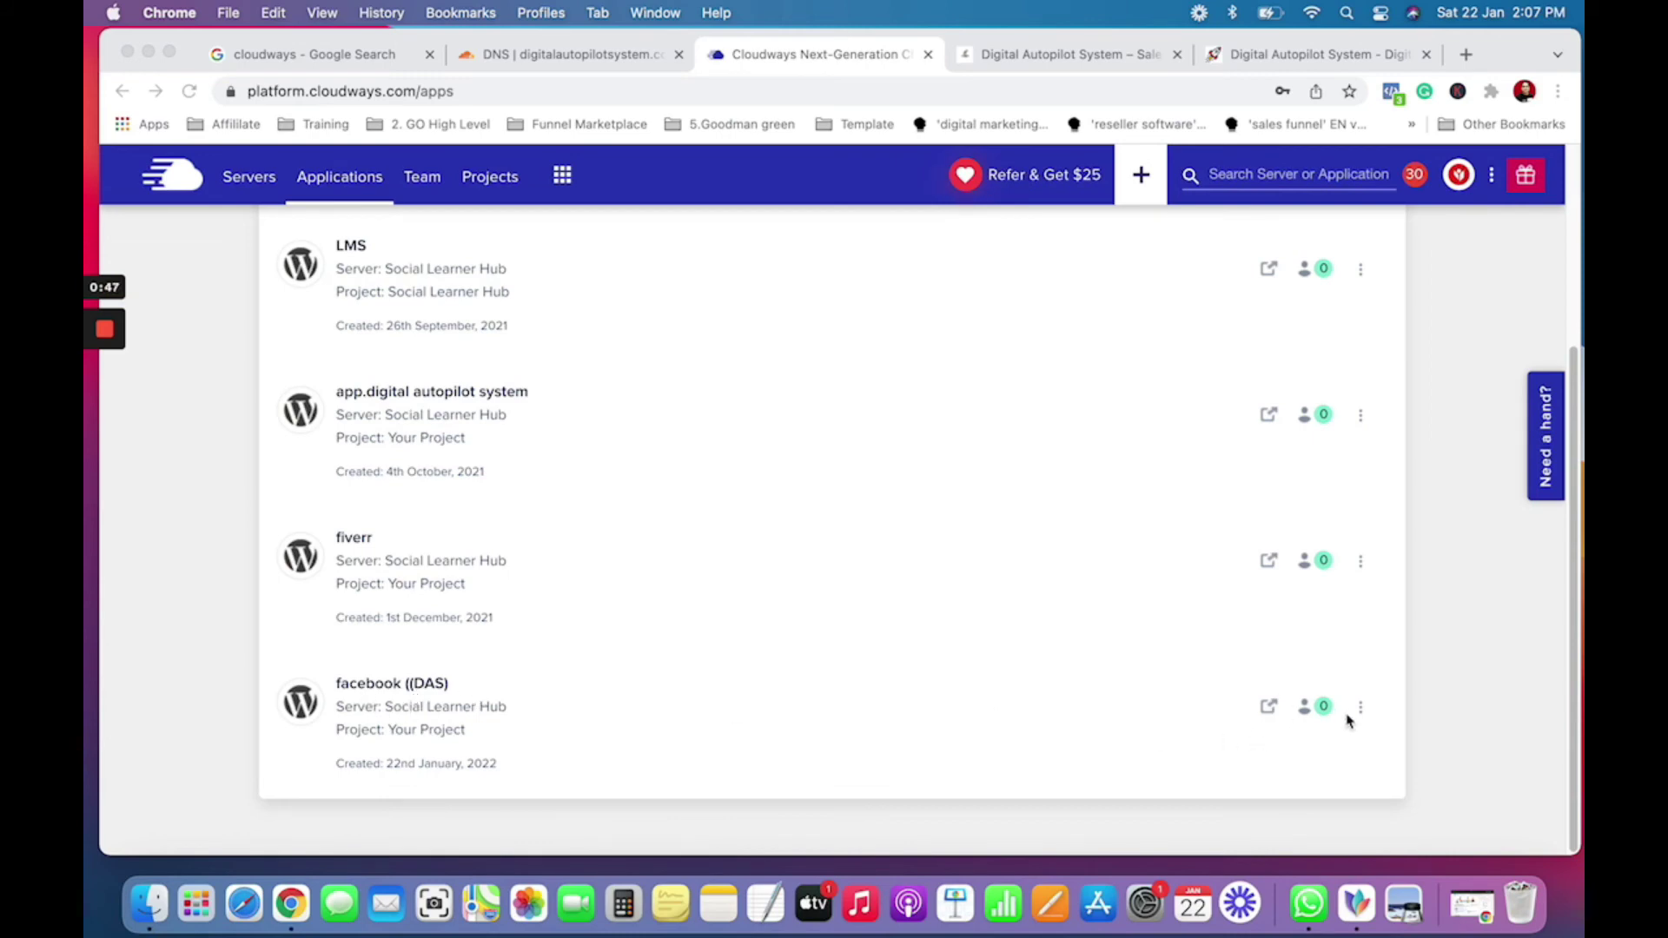
pyautogui.click(425, 692)
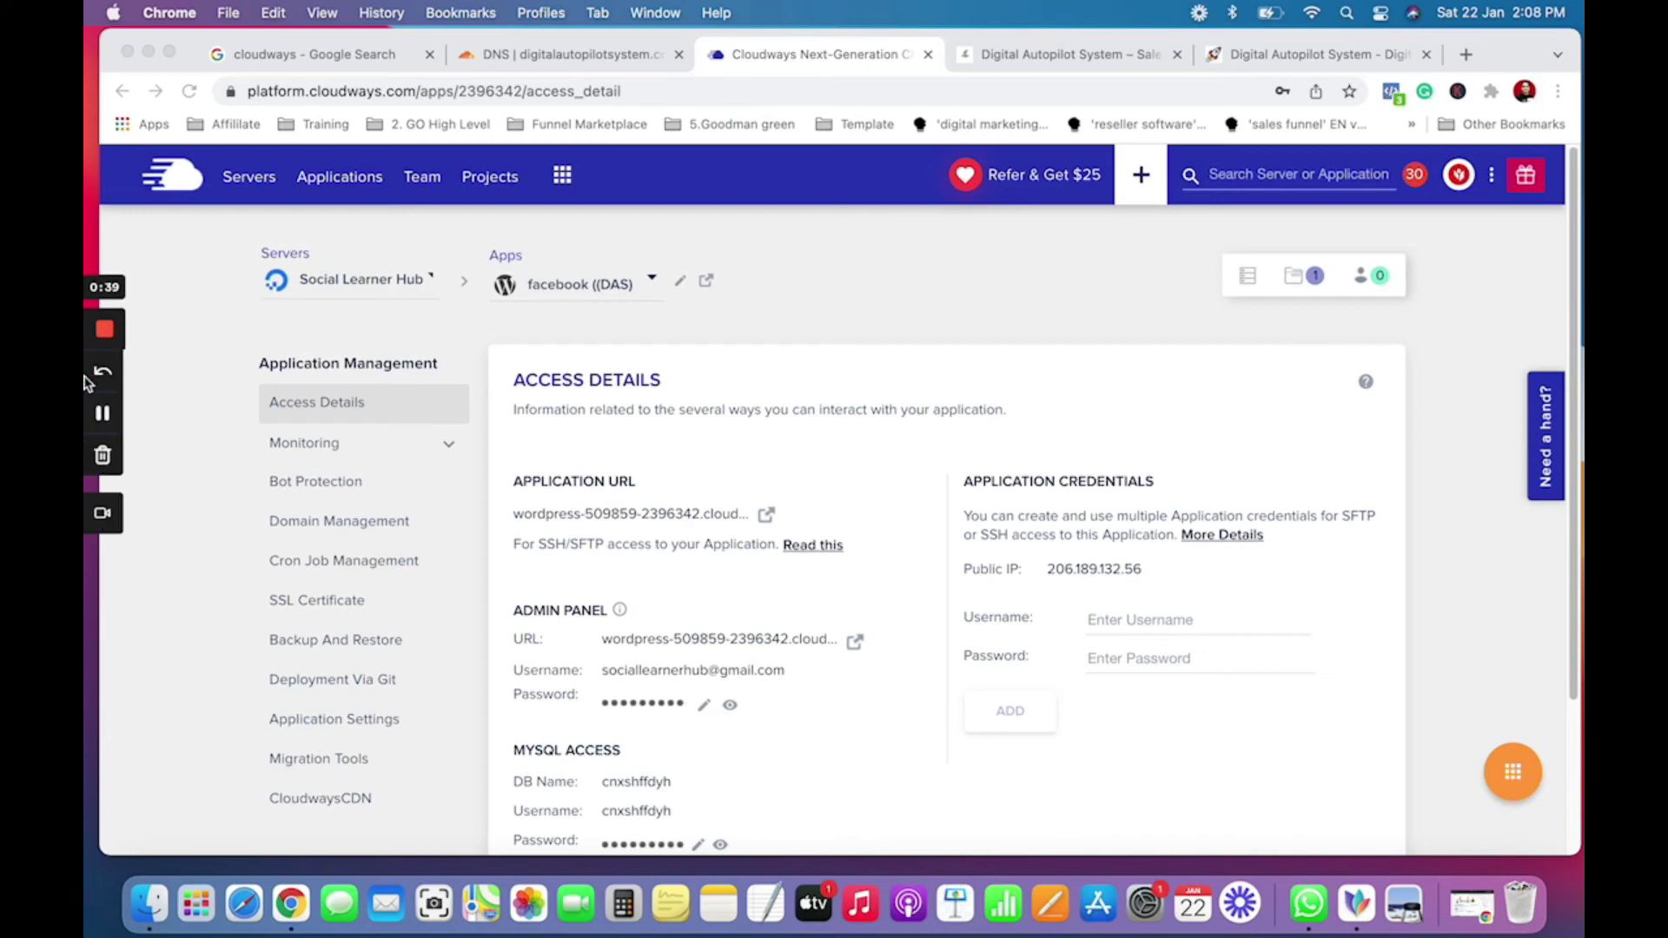
pyautogui.click(319, 525)
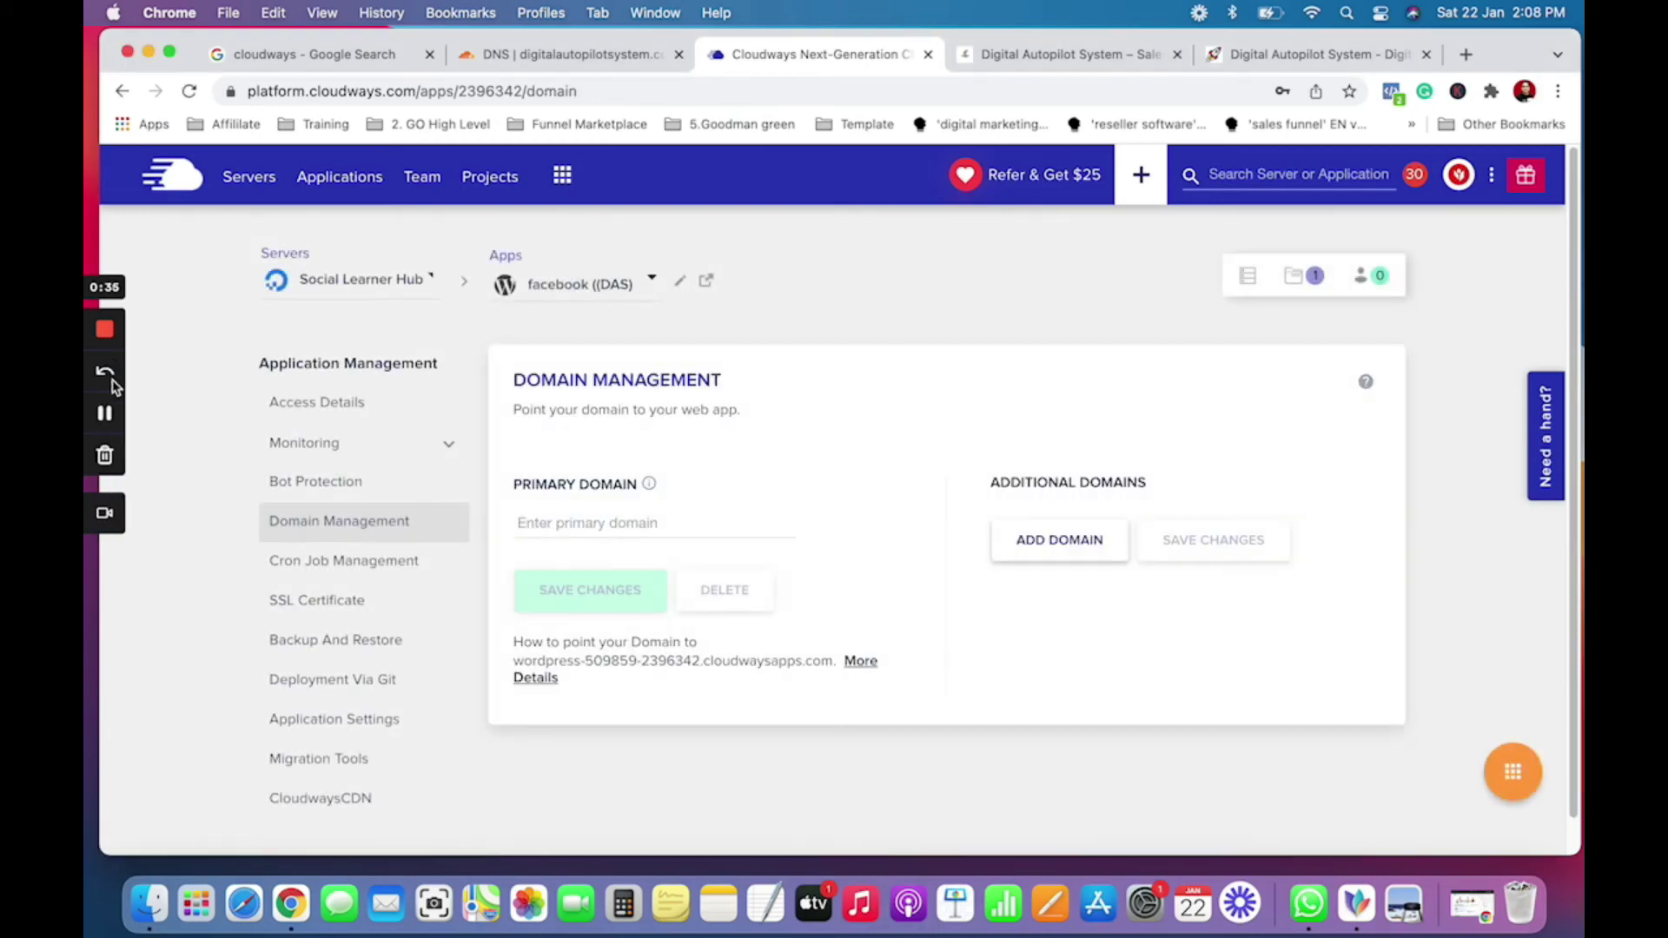
pyautogui.click(586, 524)
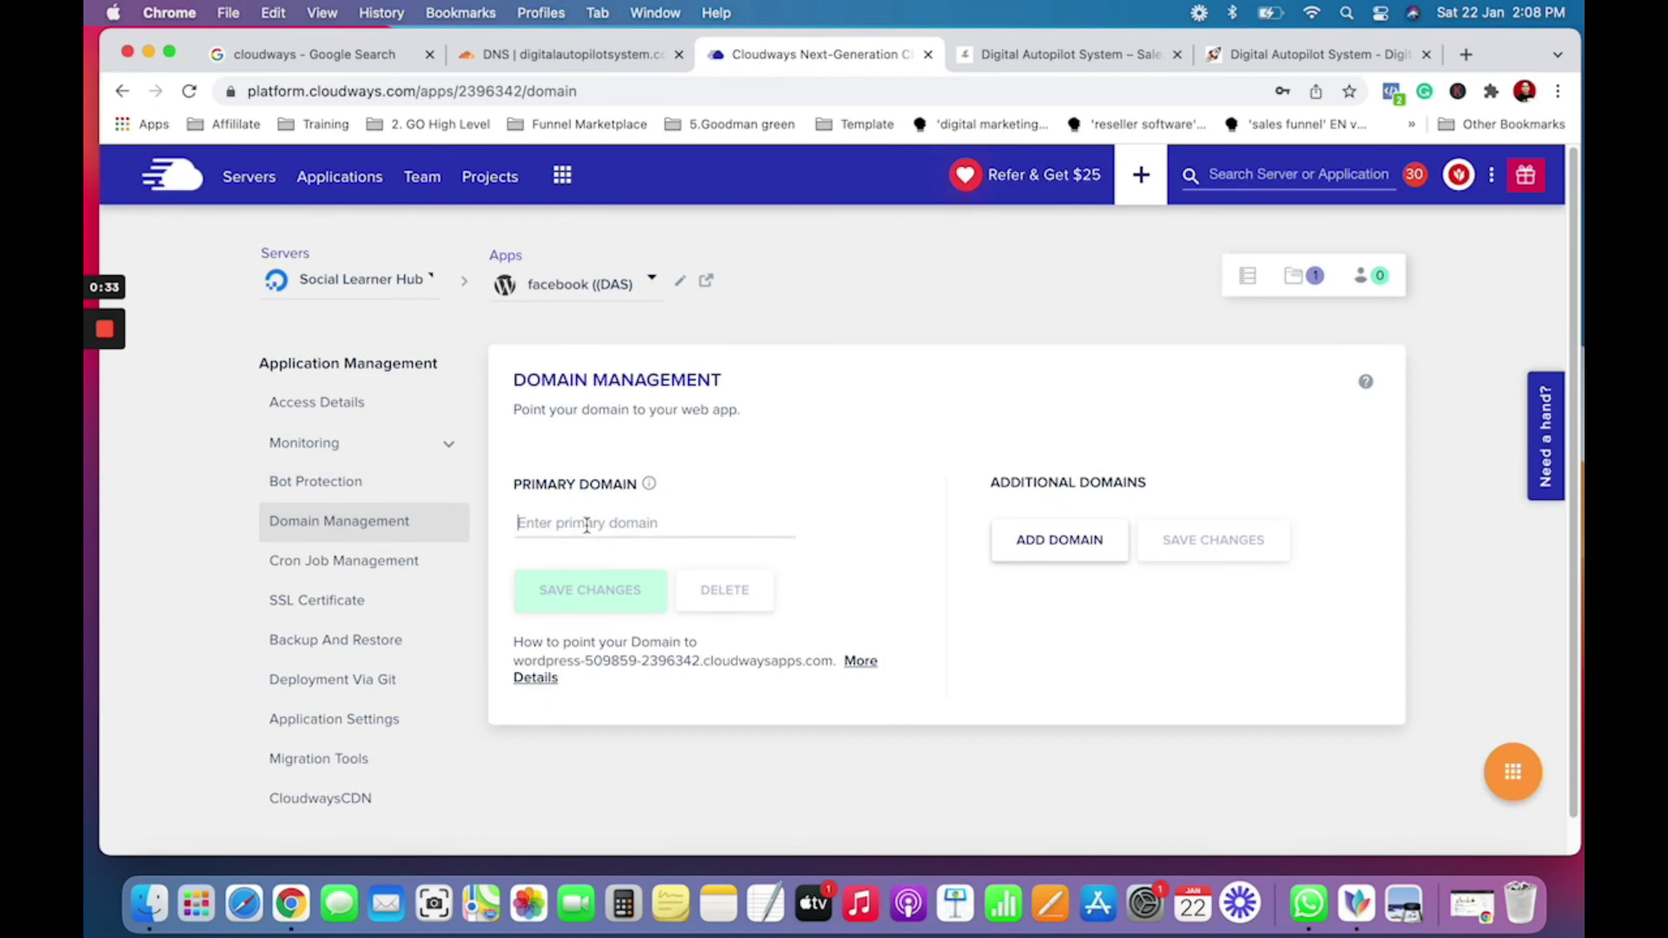
pyautogui.write('facebook.digitalautopilotsystem.com')
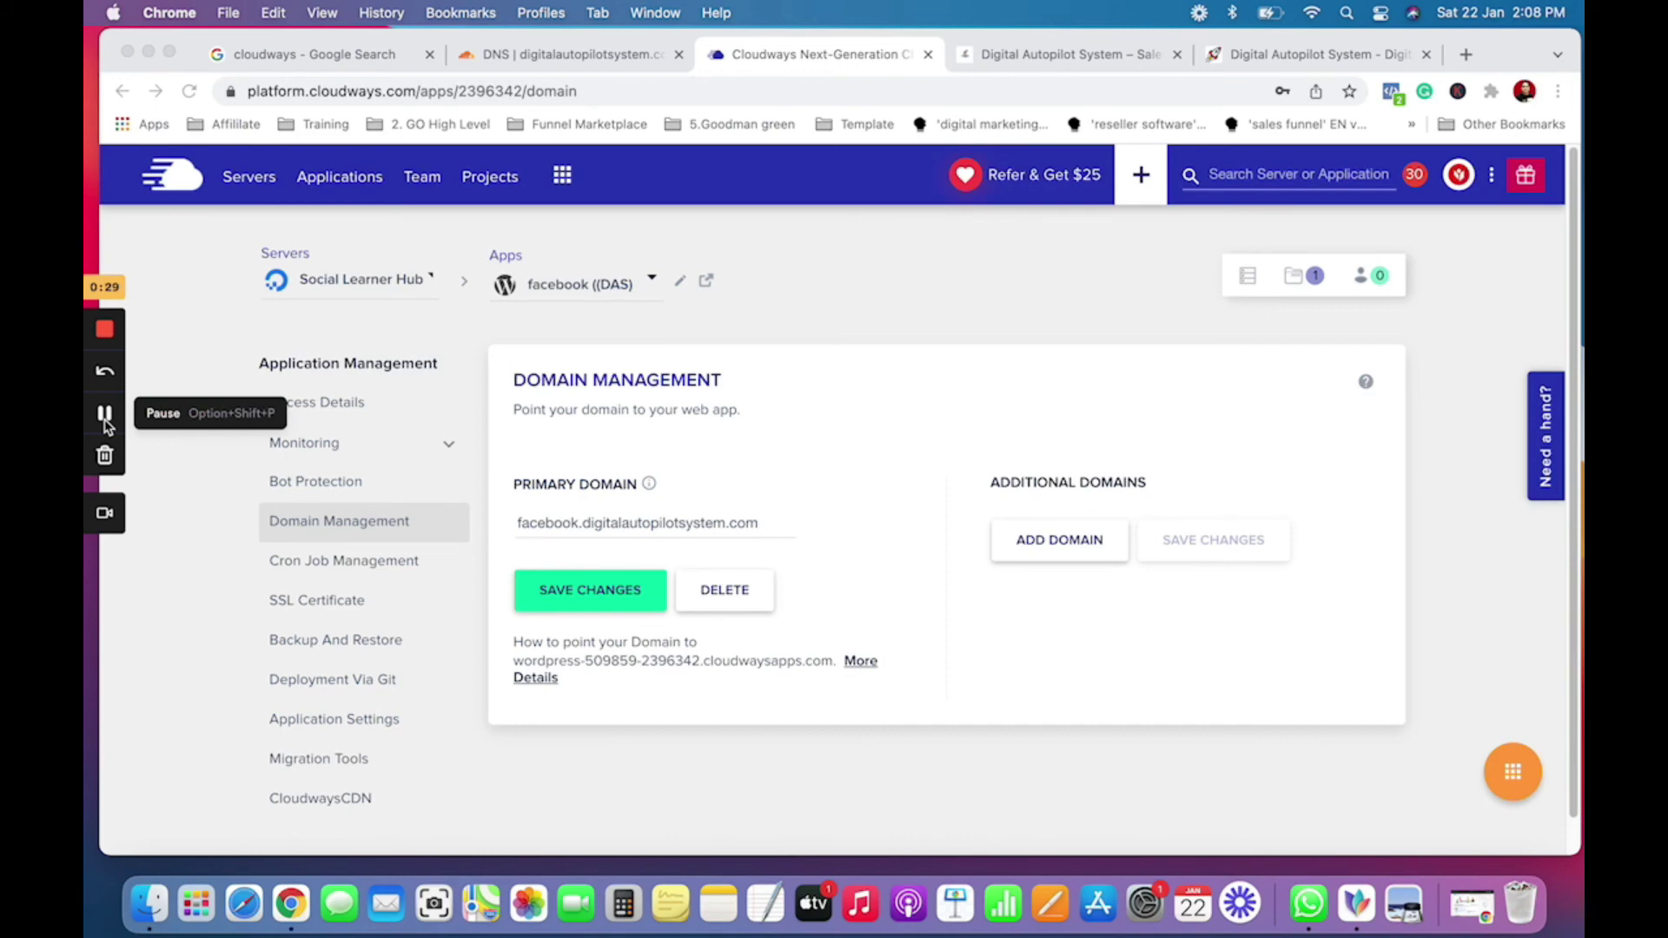
pyautogui.click(589, 596)
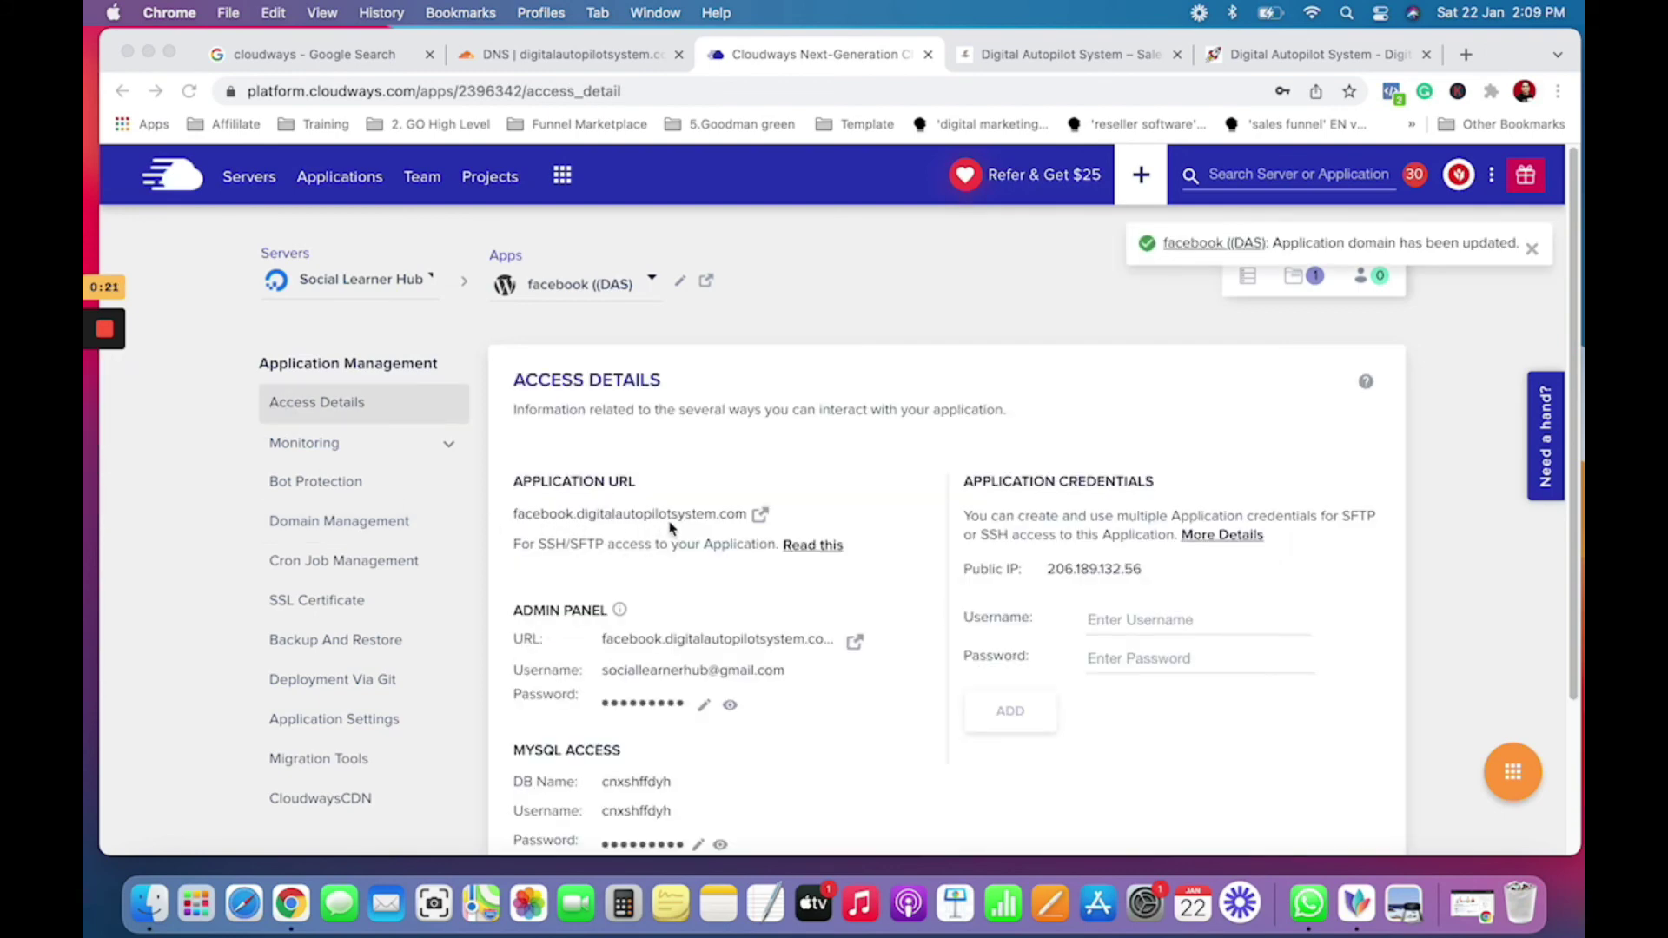
# Step: Open facebook.digitalautopilotsystem.com from the Application URL and open the 'Some Useful Links for You to Get Started' post
pyautogui.click(760, 517)
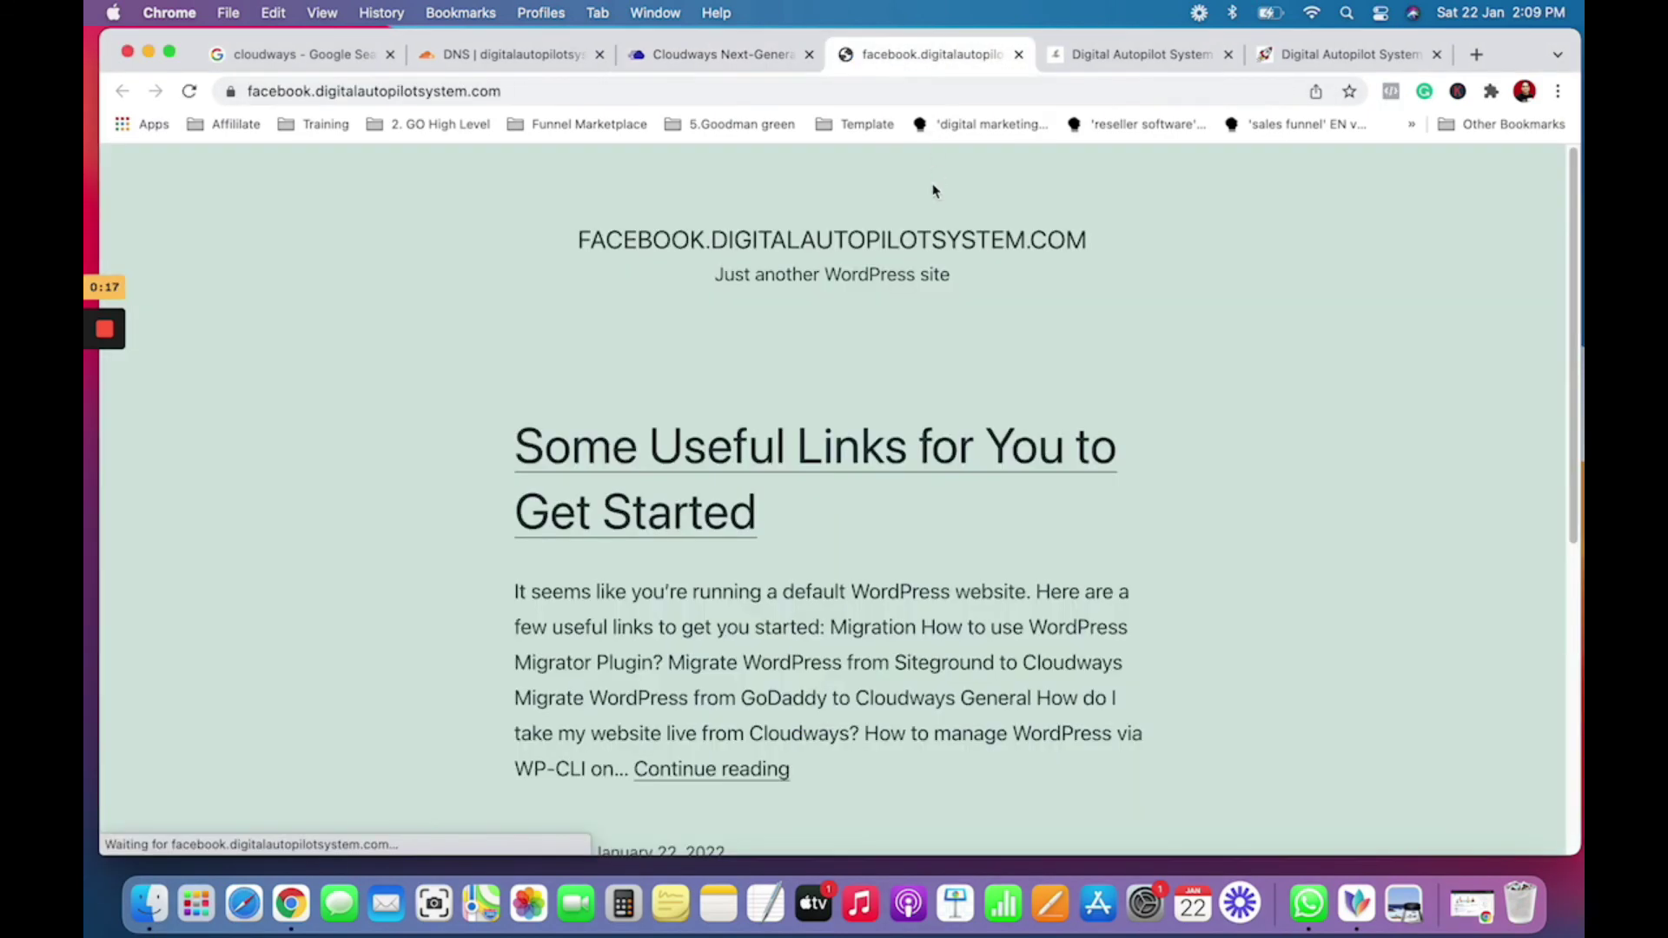
pyautogui.scroll(-10, 841, 473)
pyautogui.scroll(10, 809, 491)
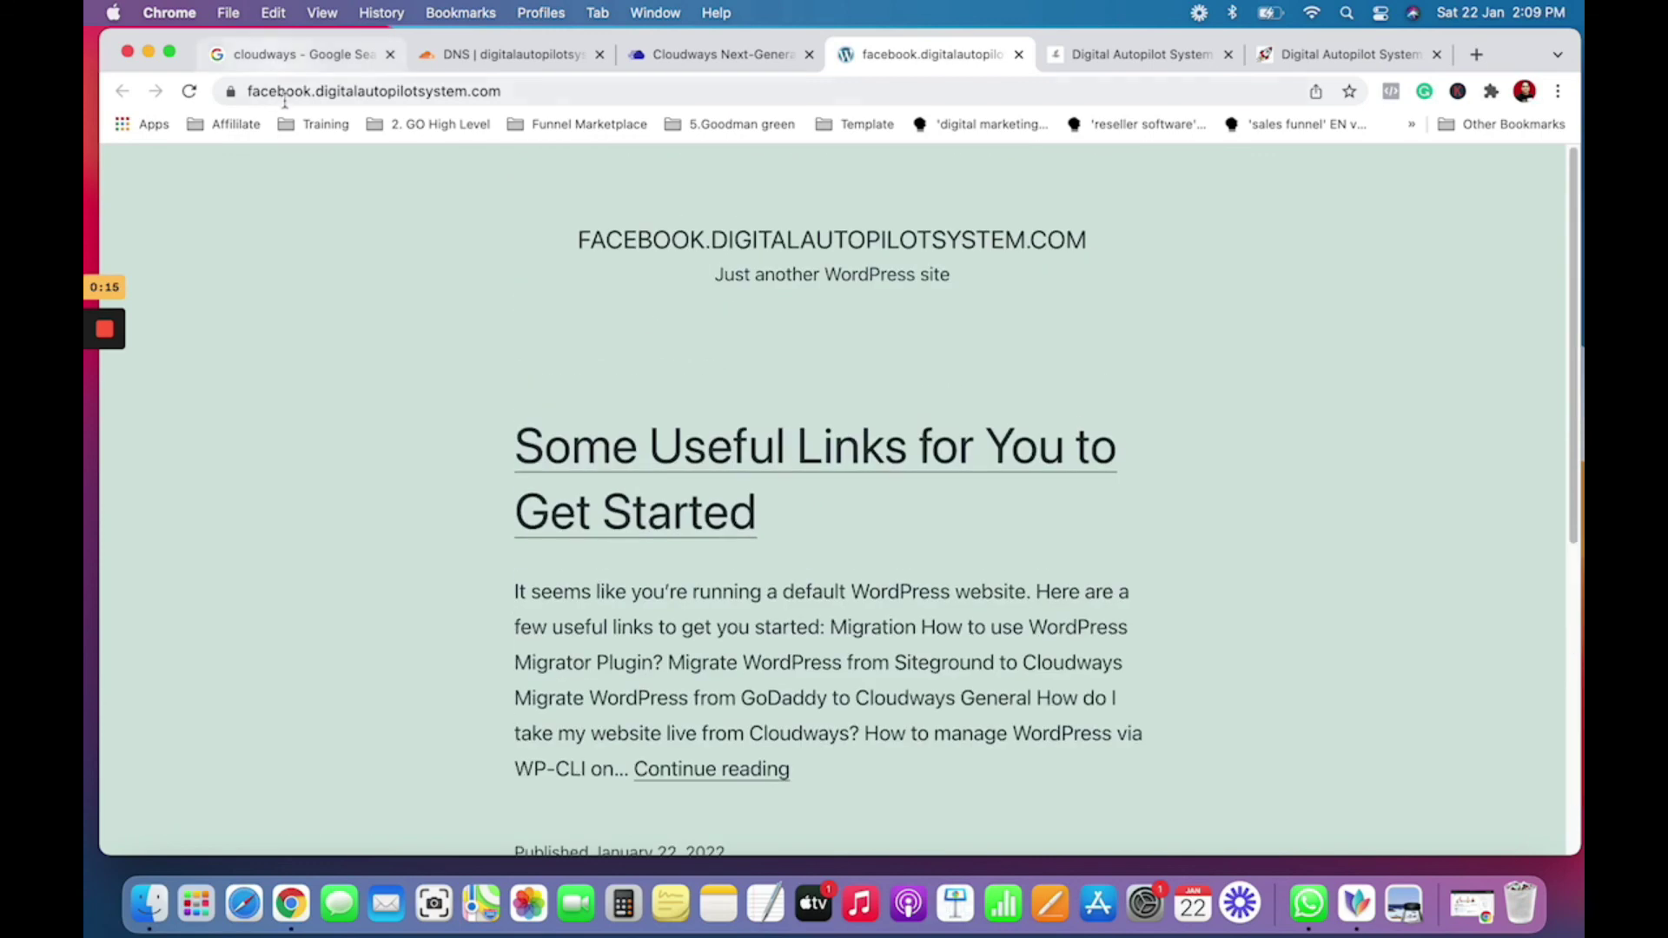
pyautogui.click(518, 94)
pyautogui.click(518, 94)
pyautogui.tripleClick(518, 94)
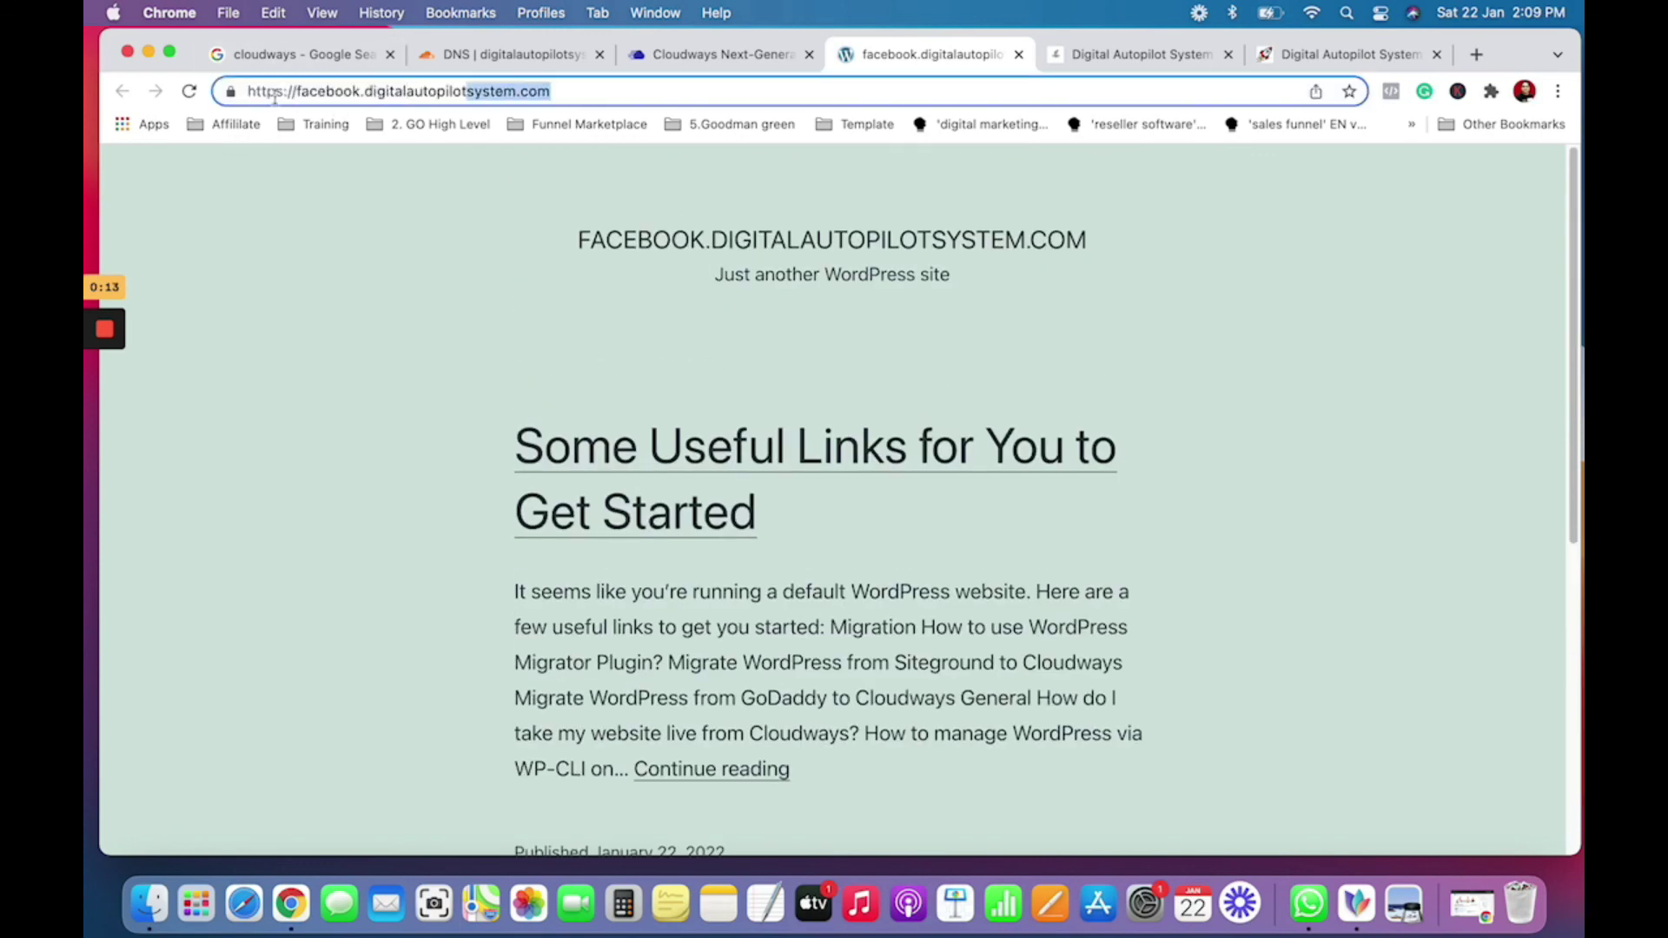
pyautogui.scroll(-10, 1058, 491)
pyautogui.scroll(10, 1055, 489)
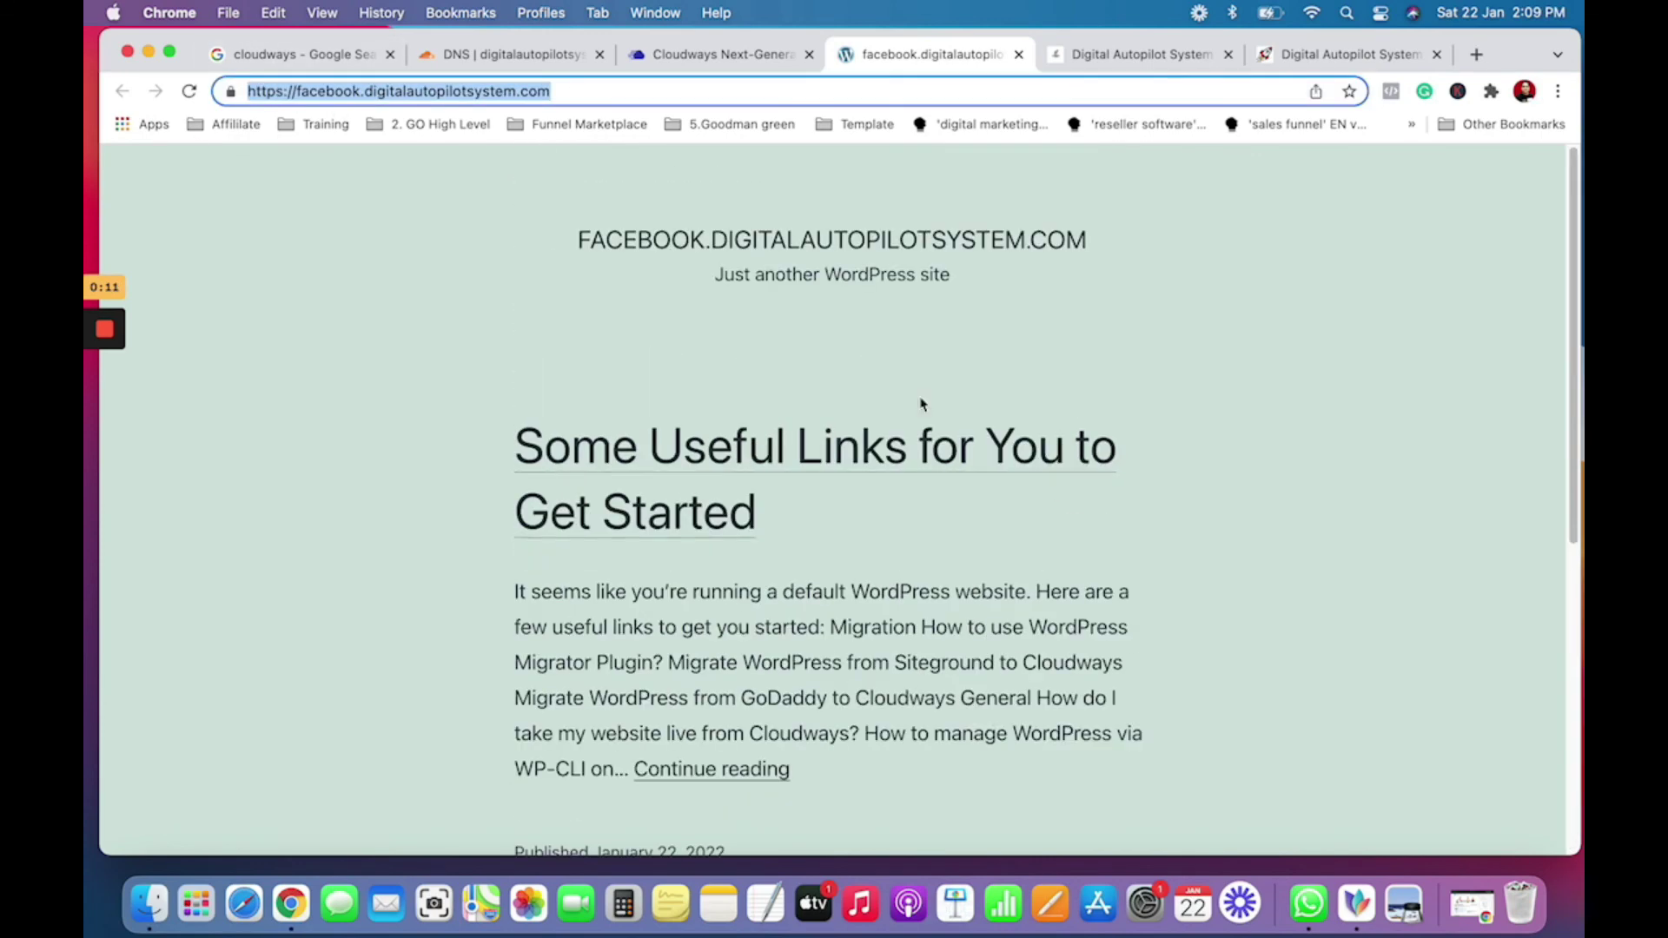
pyautogui.click(610, 284)
pyautogui.click(580, 424)
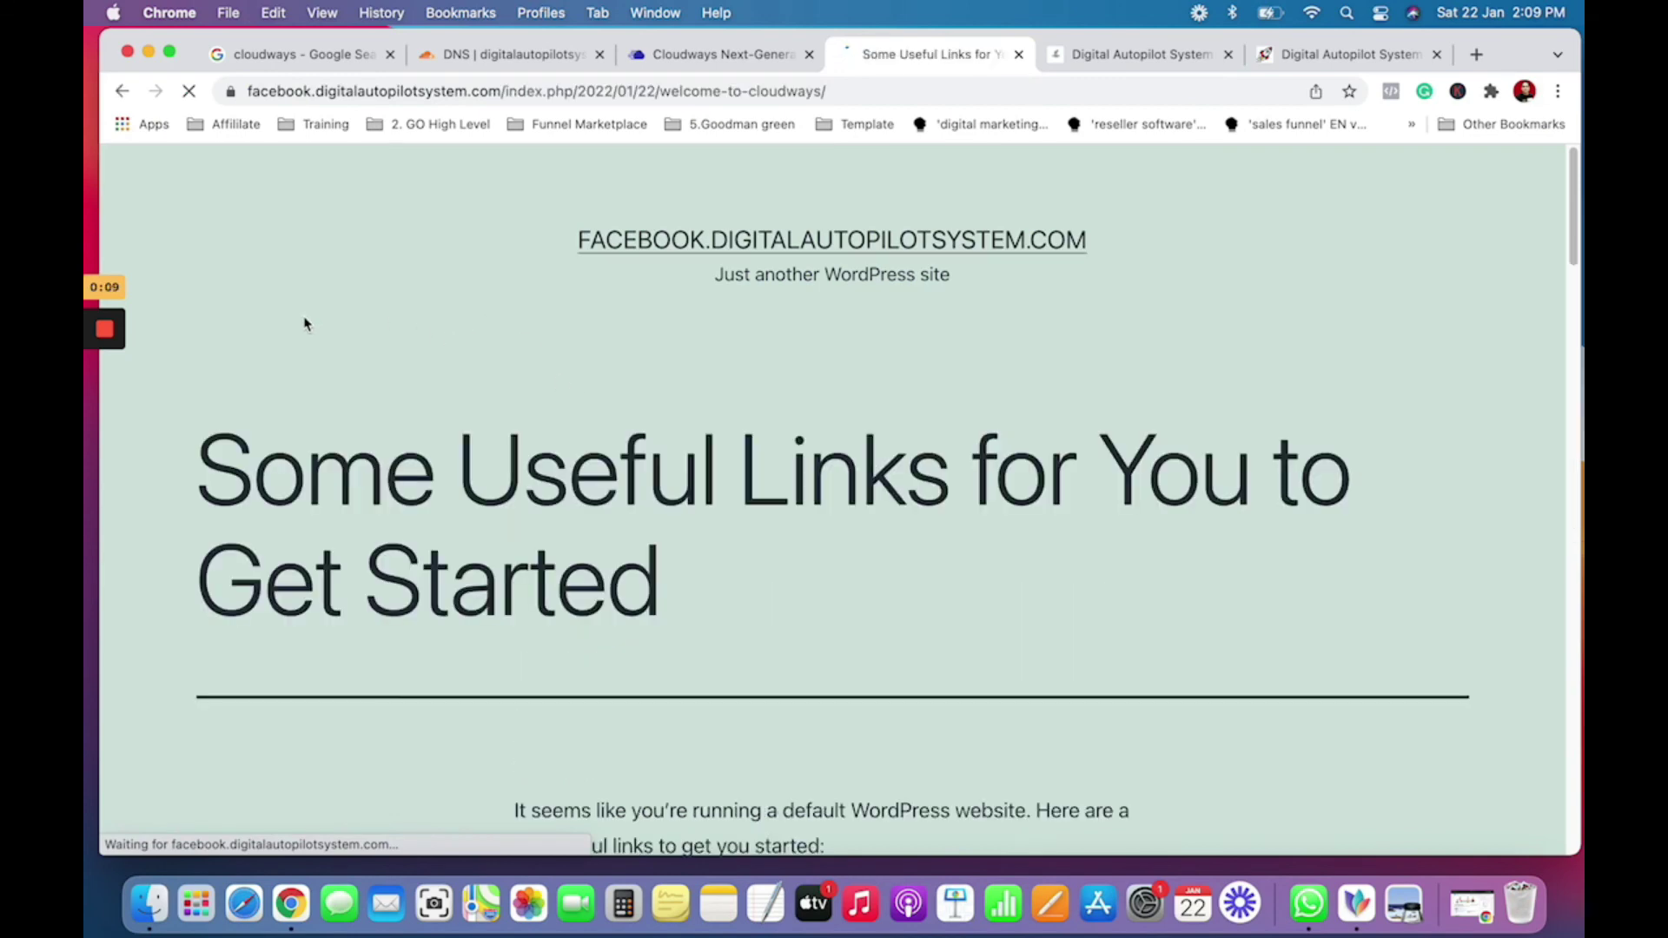